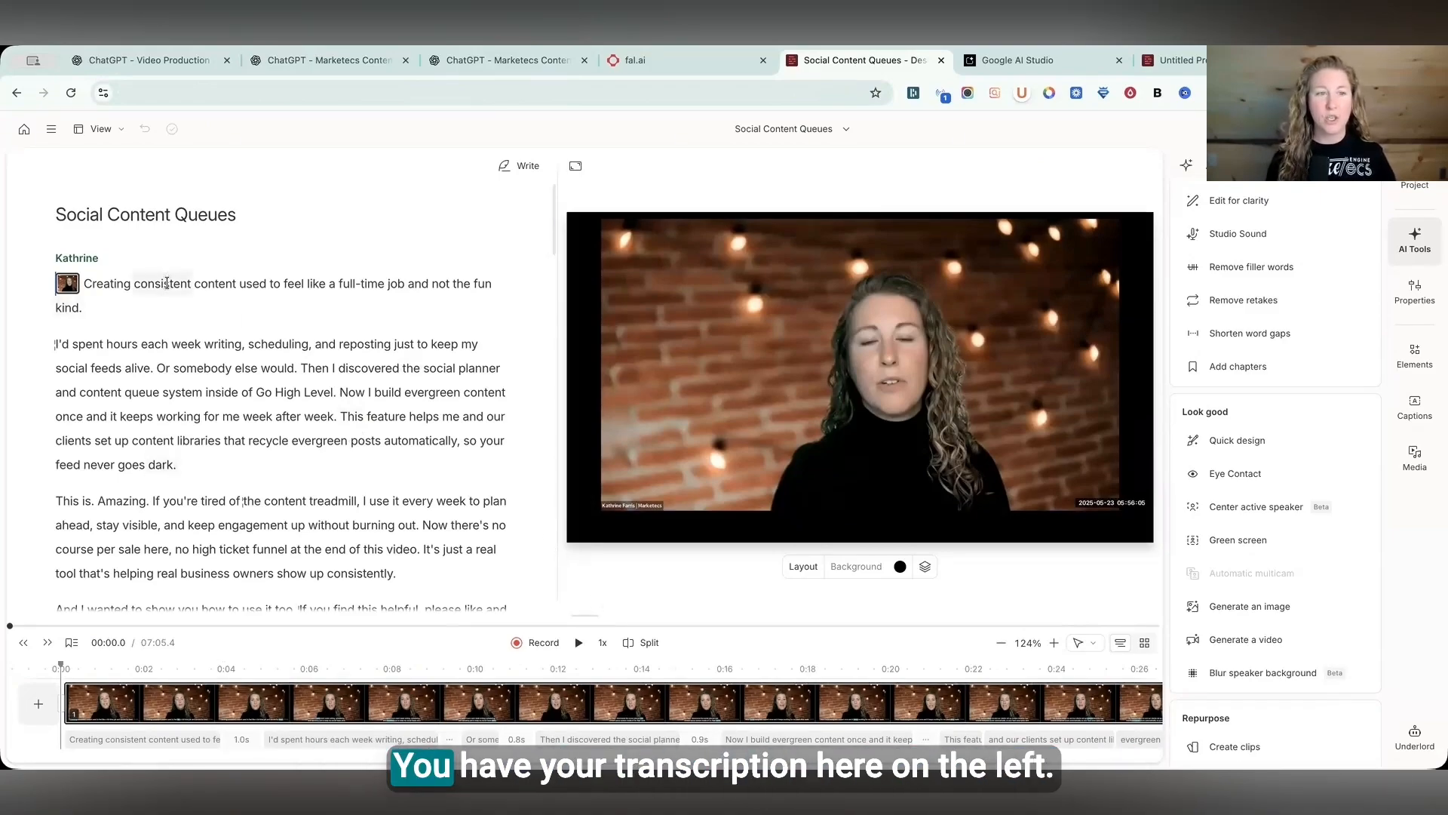
- Browse the available caption style presets for the video
left_click_drag(172, 284, 277, 437)
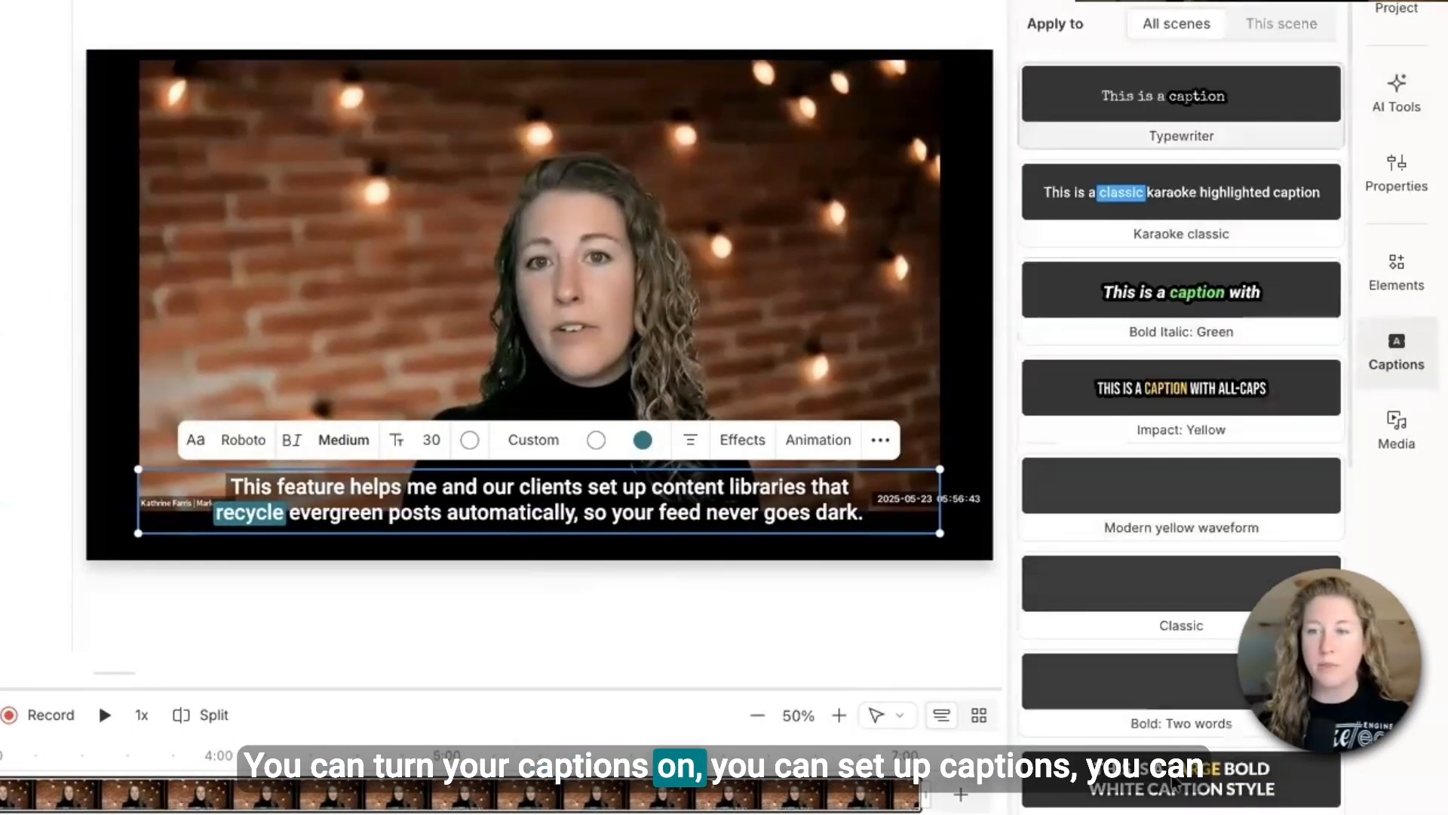
scroll(1175, 782, "down", 1)
scroll(1177, 782, "down", 9)
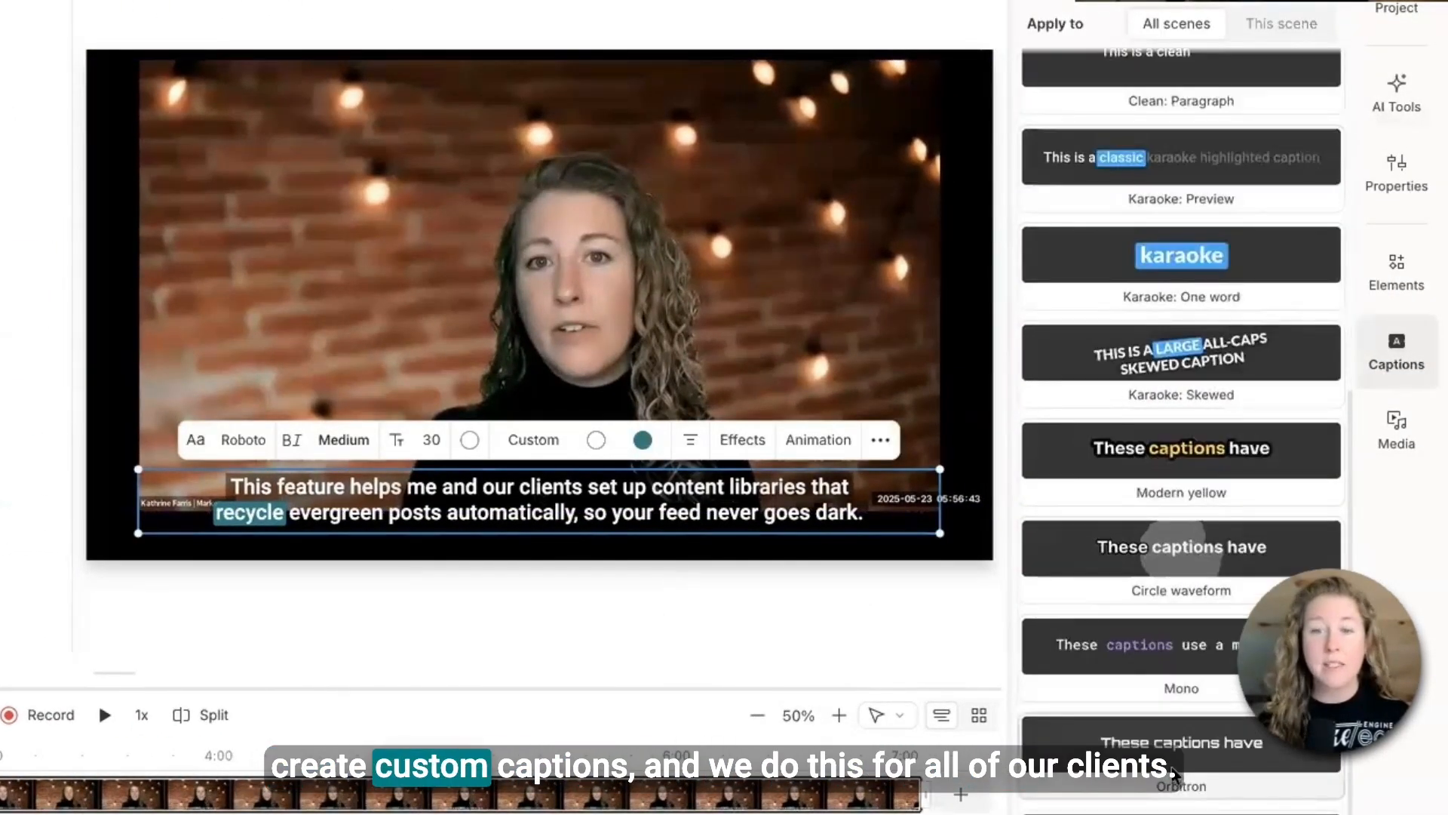
scroll(1178, 781, "up", 10)
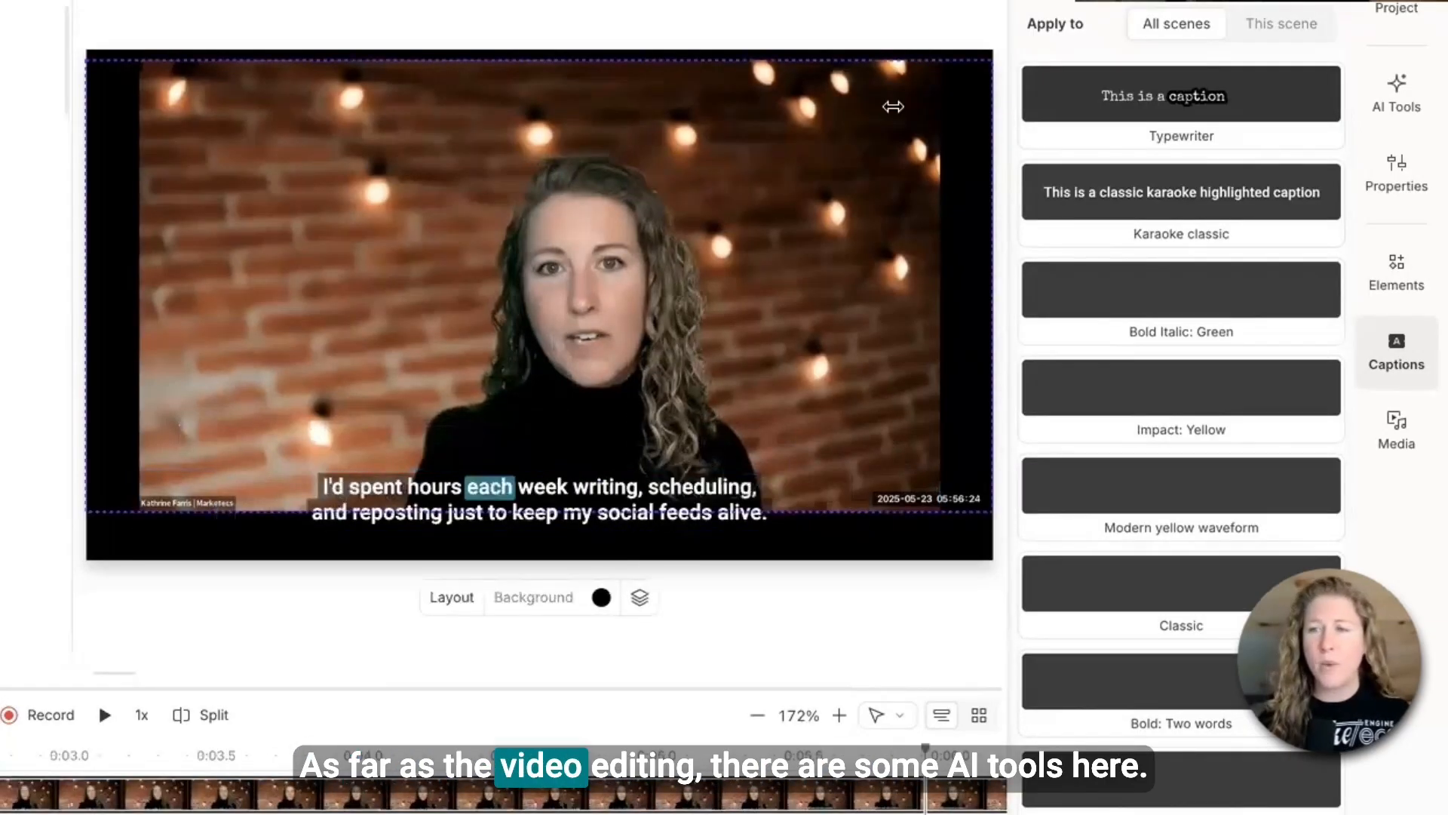
- Browse the AI tools for sound, look and repurposing, and check the project's compositions list
left_click(1395, 89)
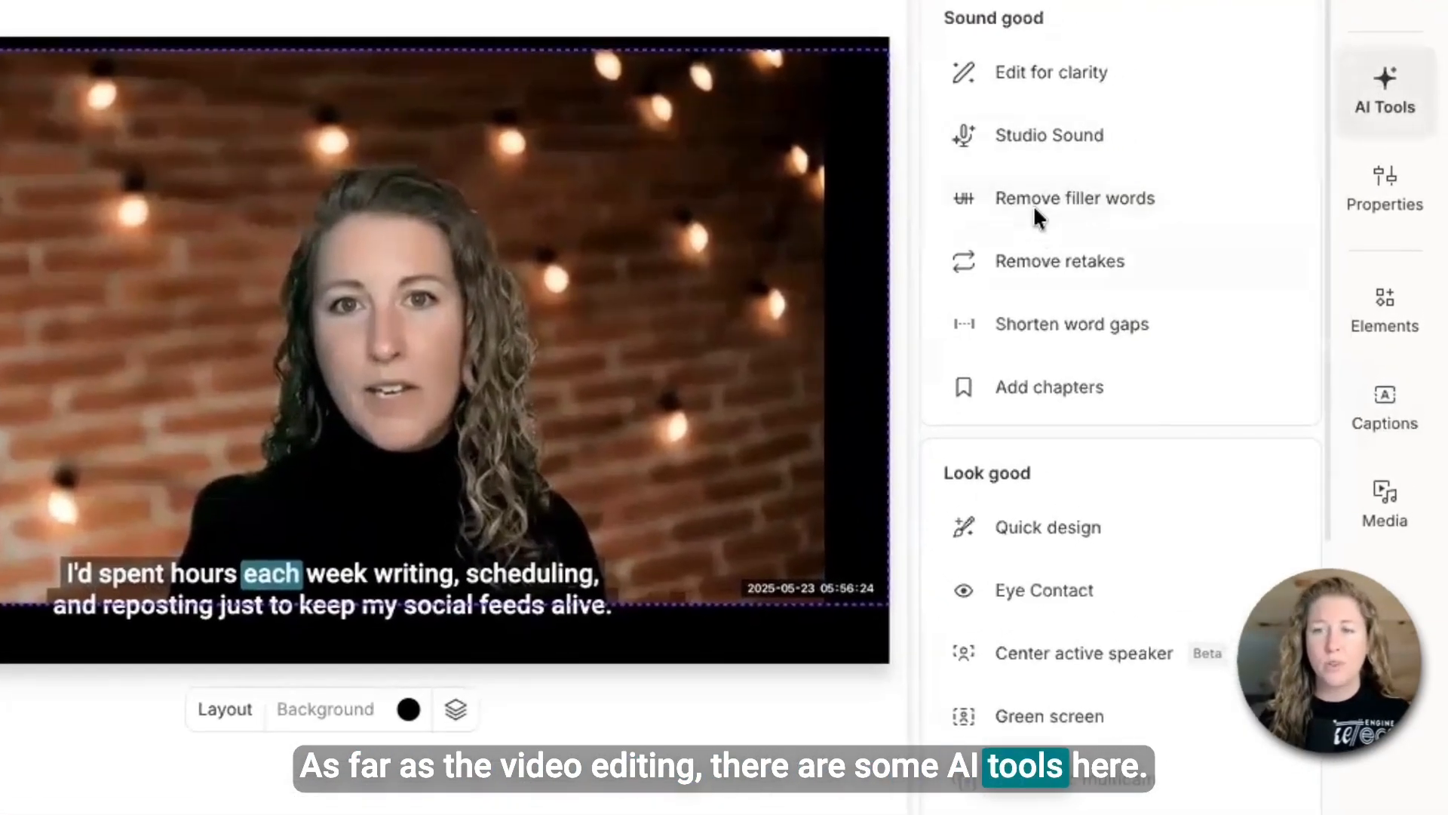
mouse_move(1070, 208)
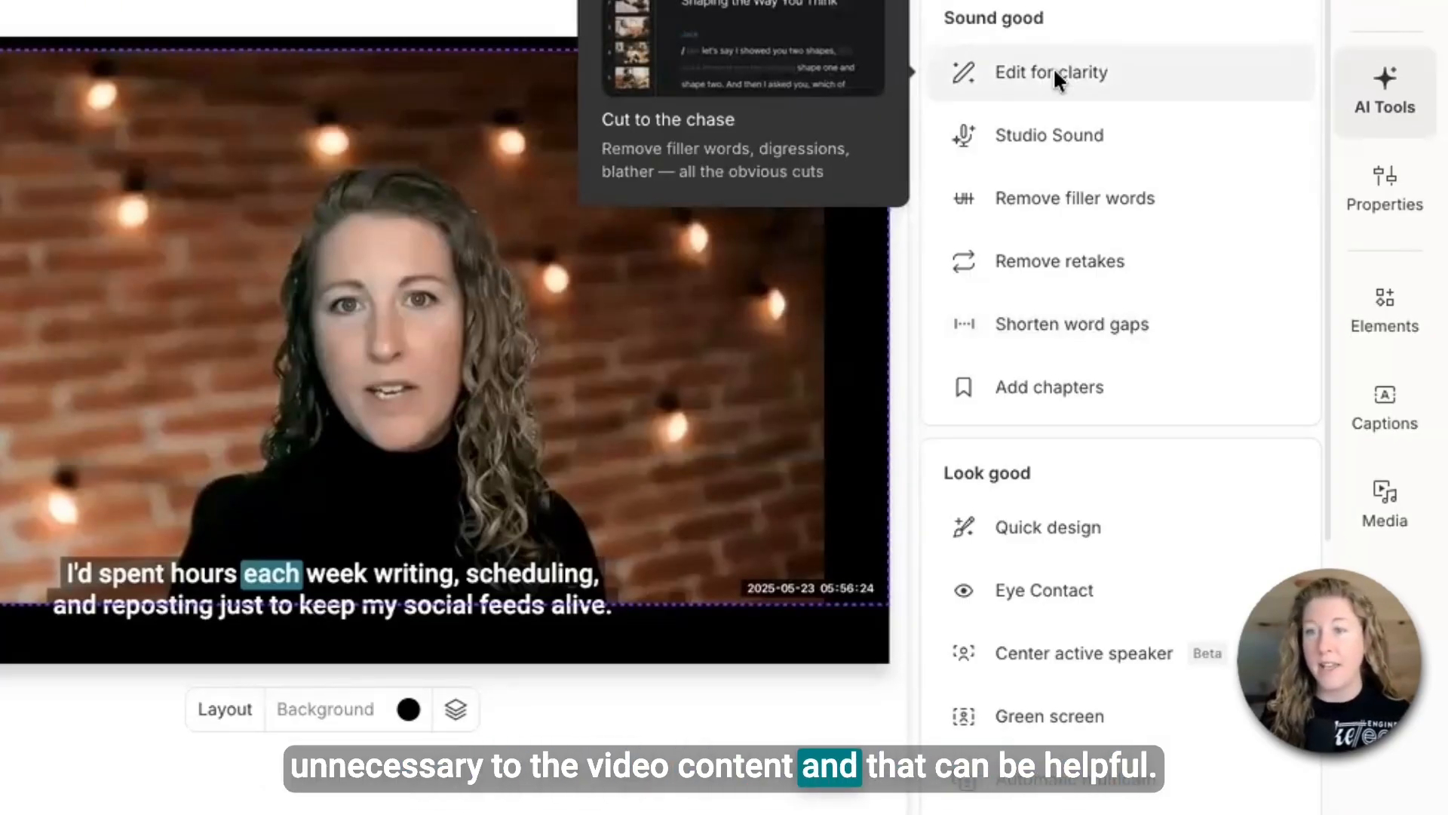
mouse_move(1162, 510)
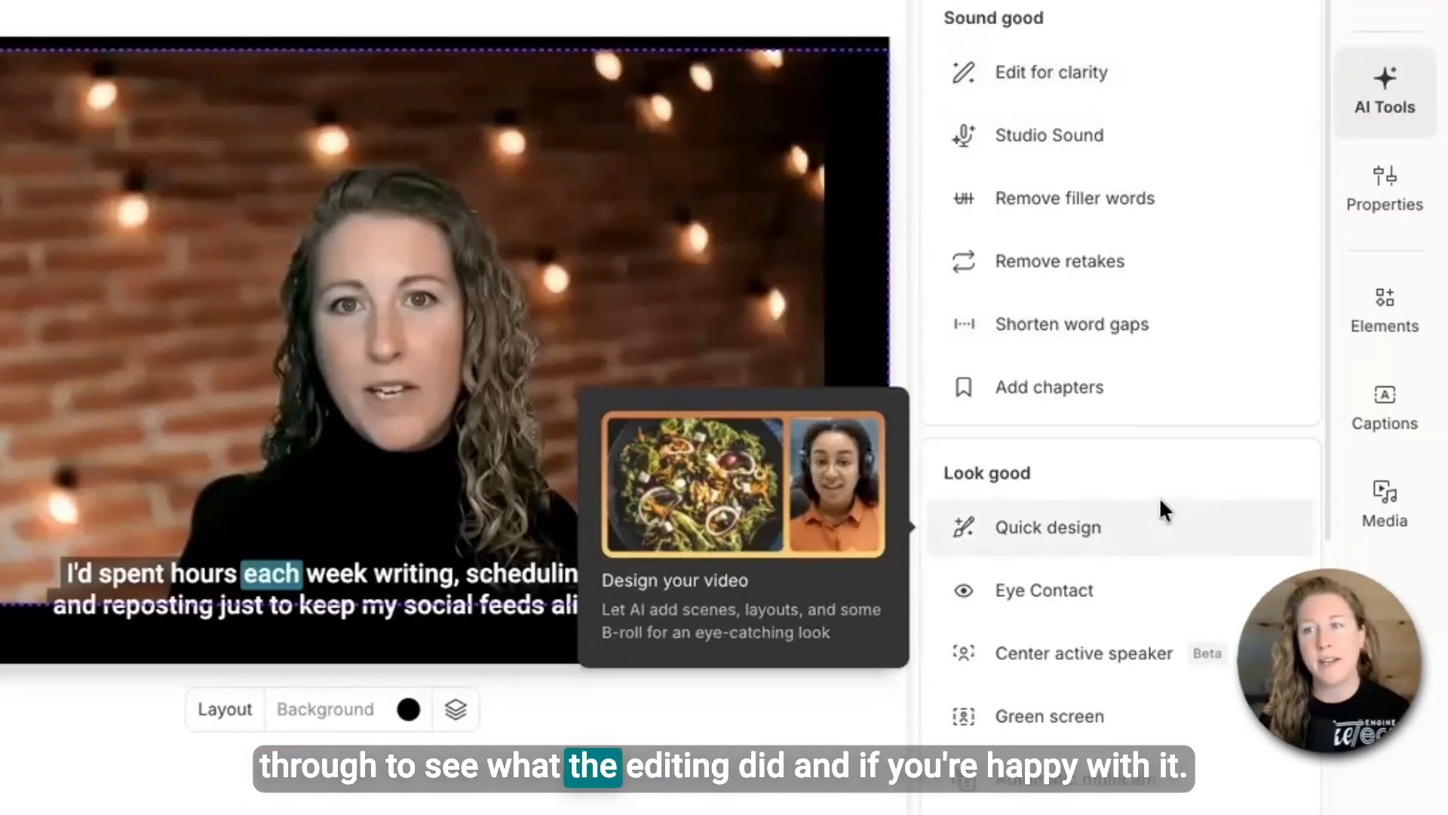
mouse_move(1192, 600)
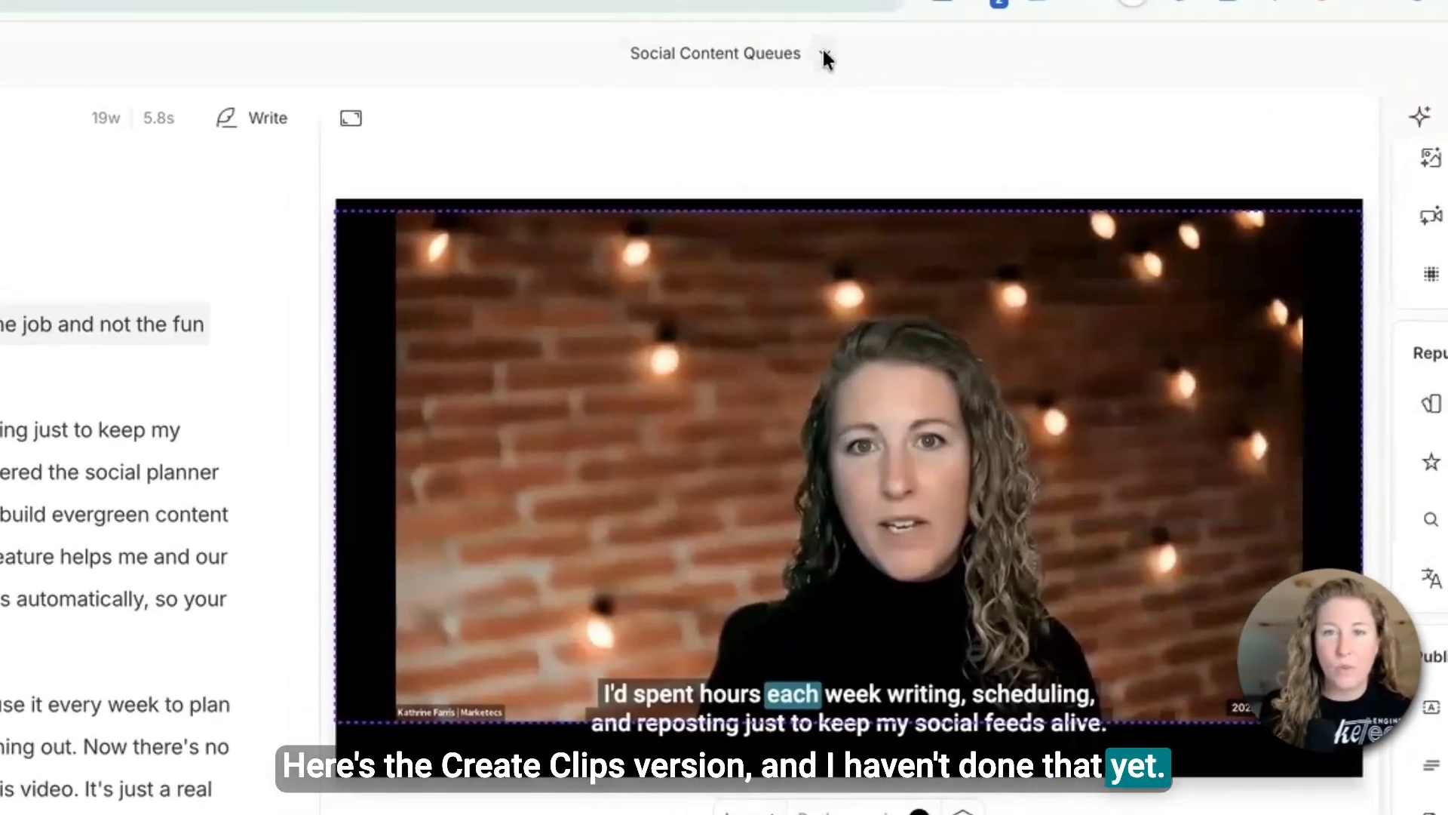
left_click(824, 54)
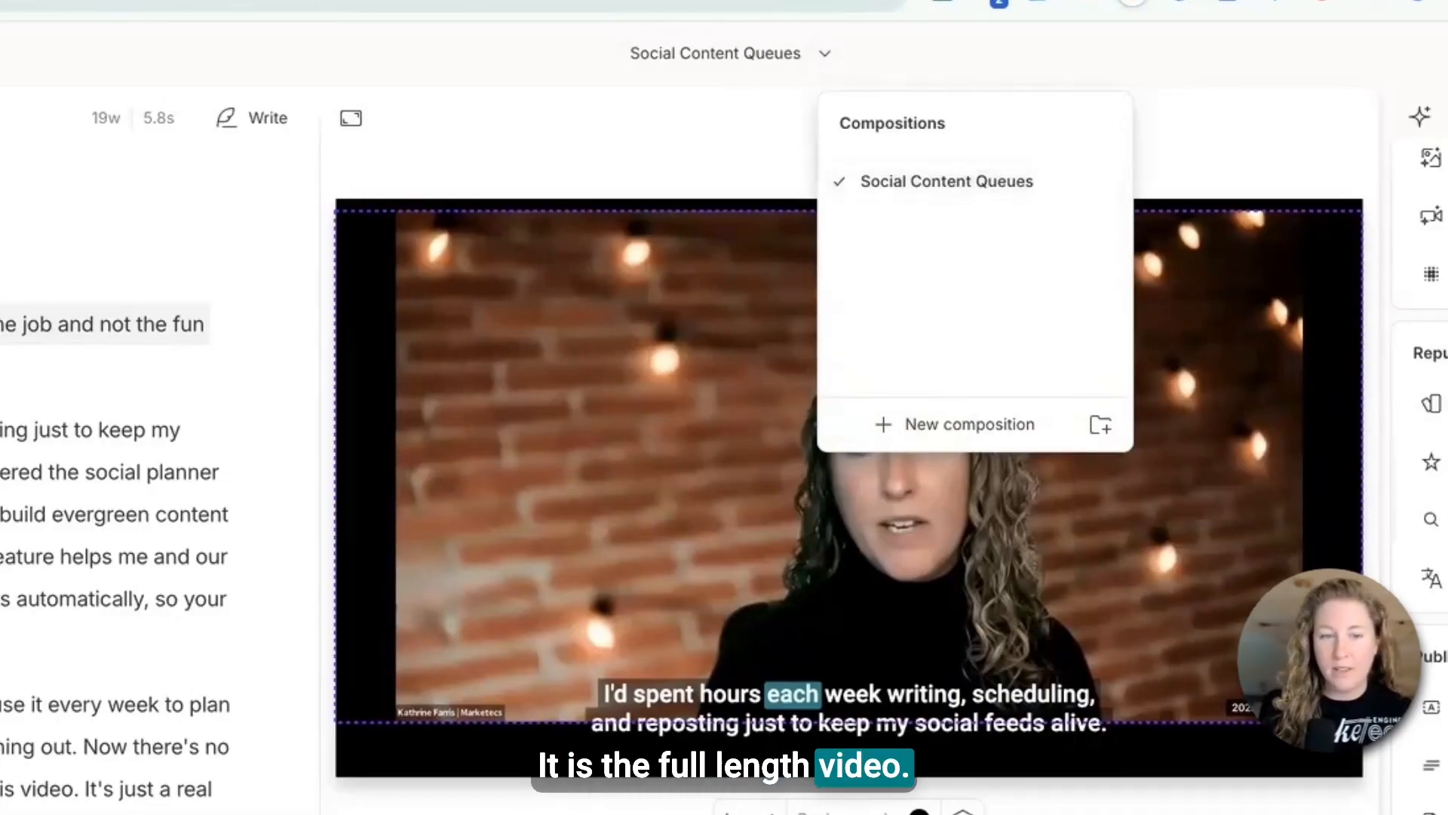
key("Escape")
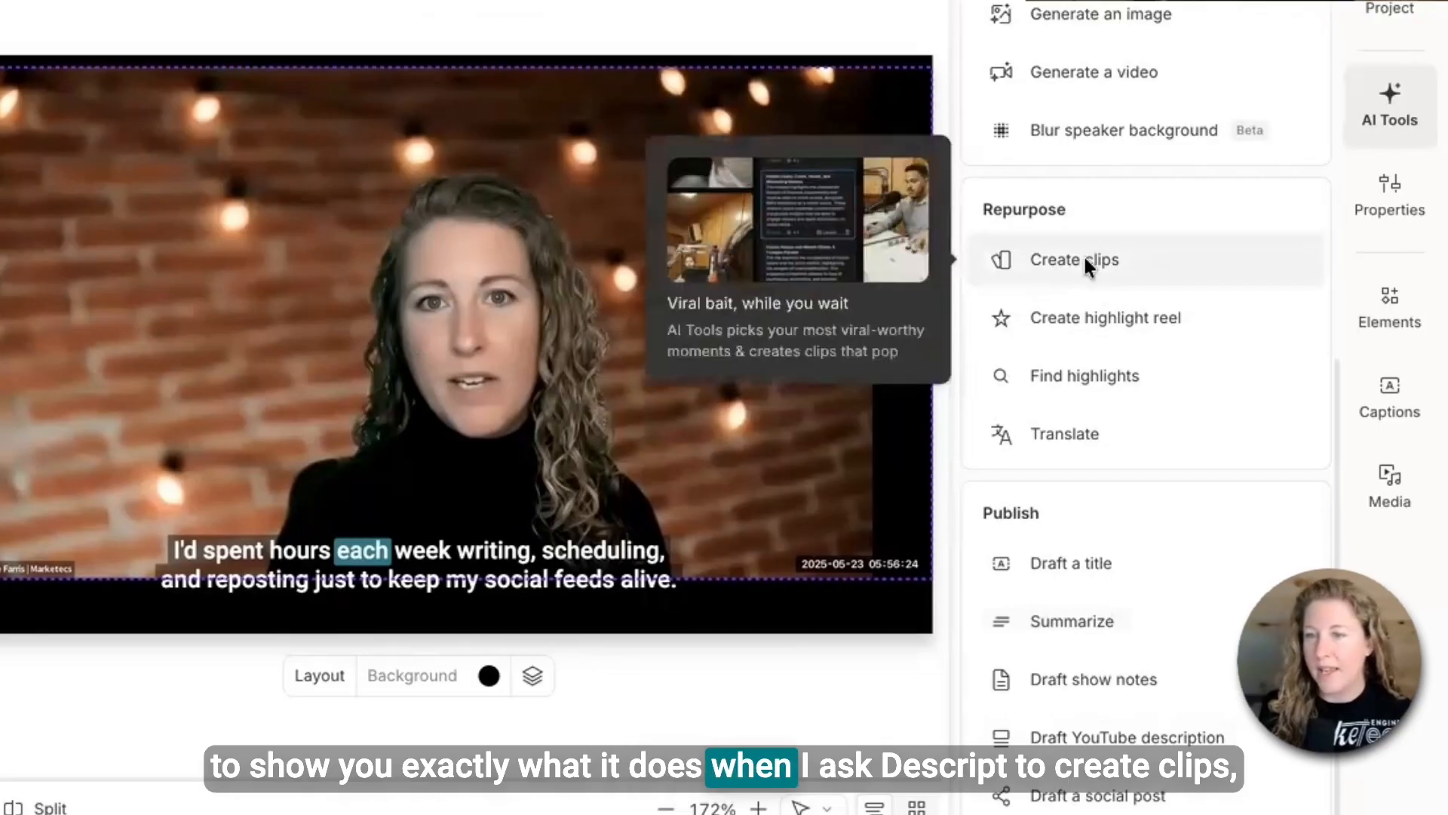
- Run Create clips for 5 clips of 20 s each using the Marketecs caption layout
left_click(1087, 259)
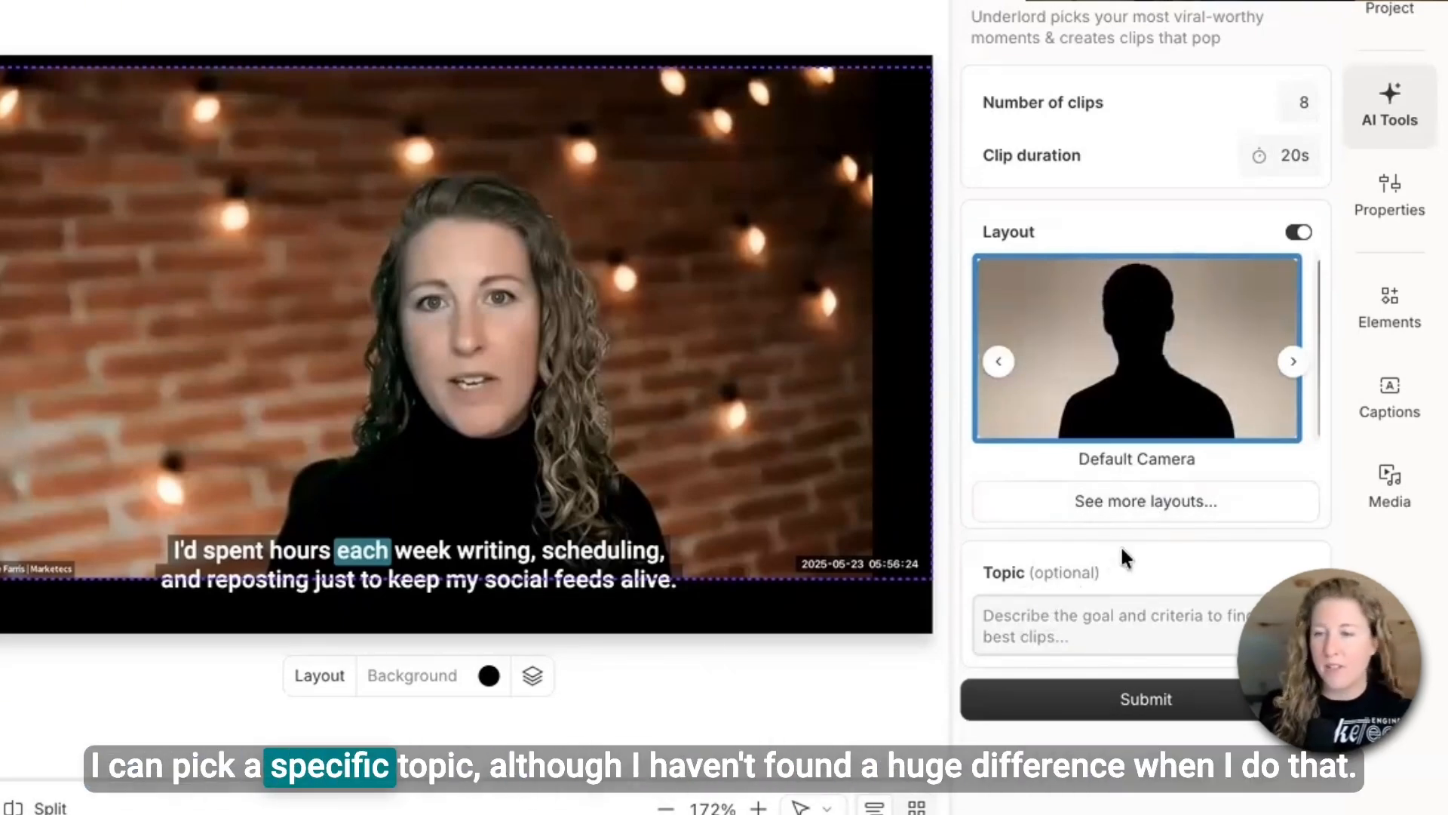
left_click(1166, 501)
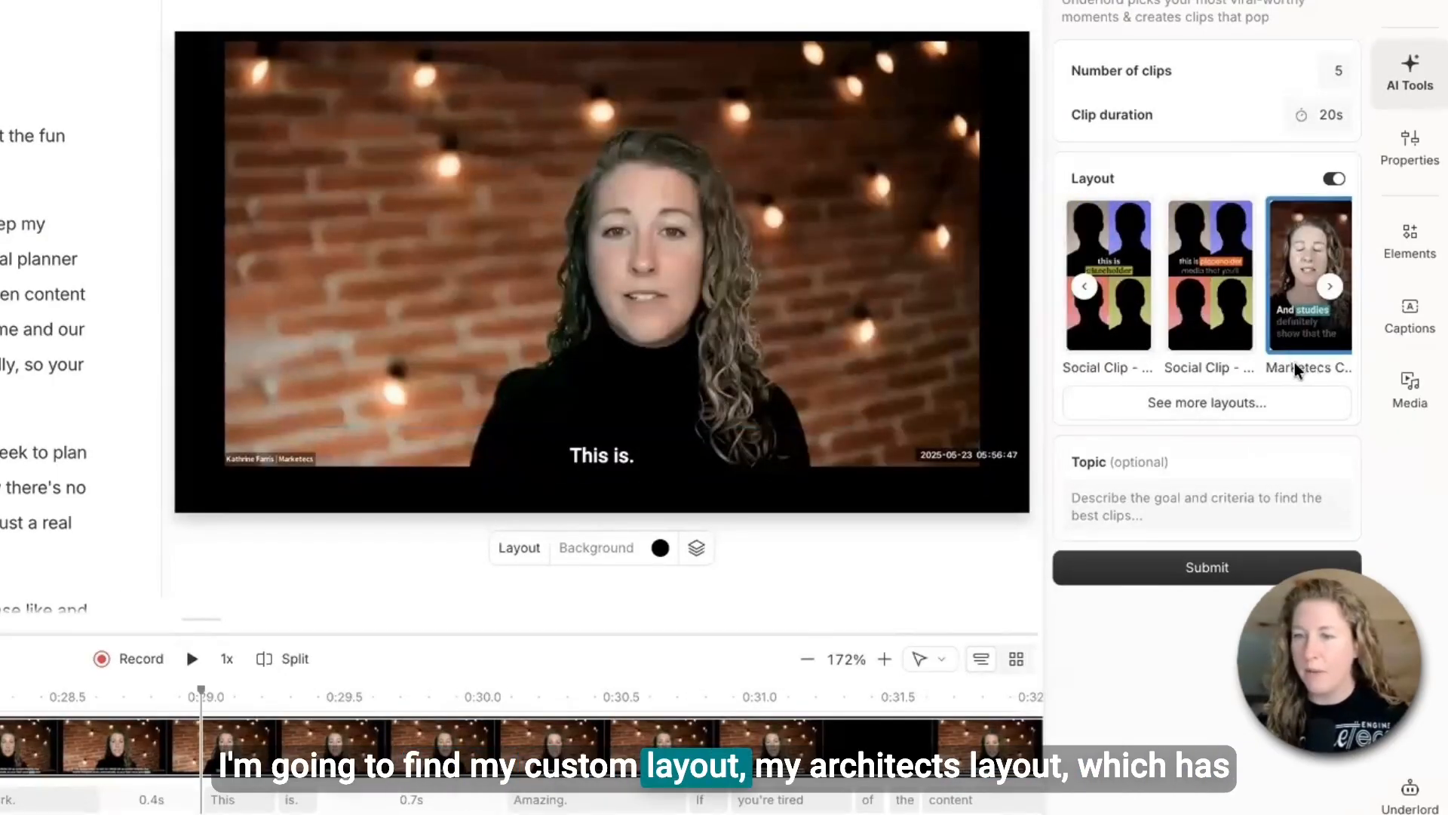
left_click(1210, 573)
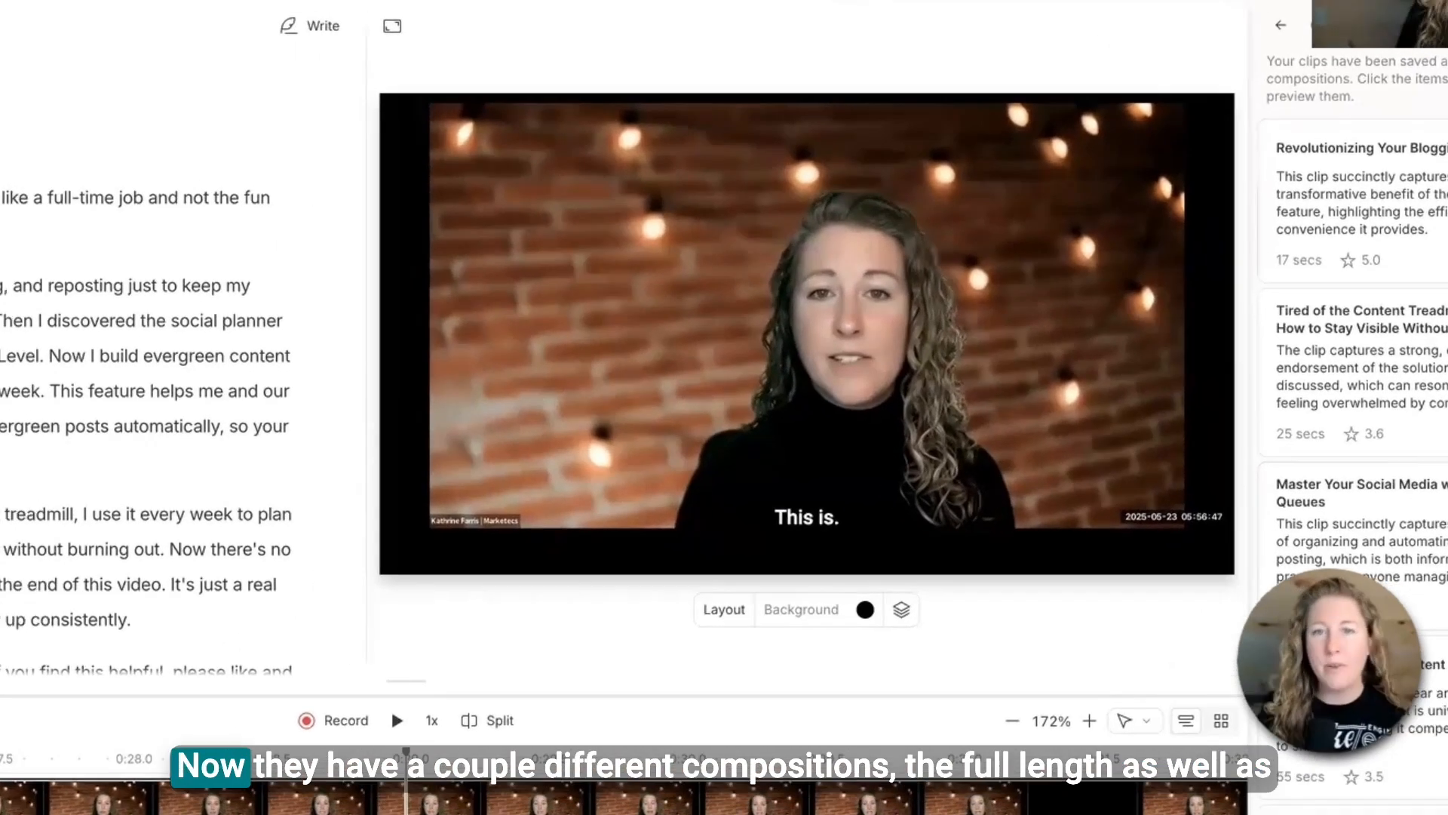
- Open the Revolutionizing Your Blogging Schedule clip composition and play it back
left_click(973, 29)
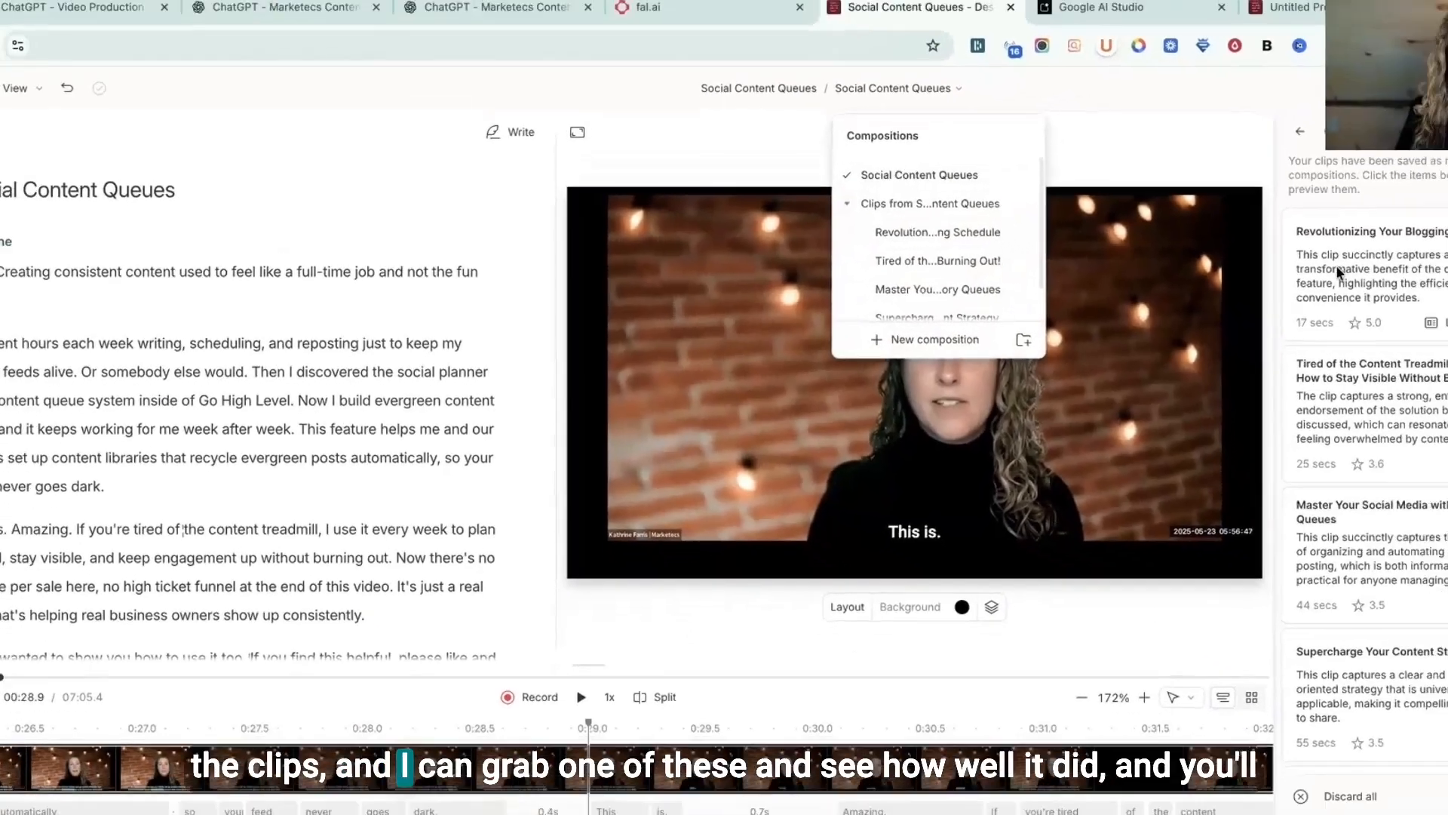
left_click(1339, 271)
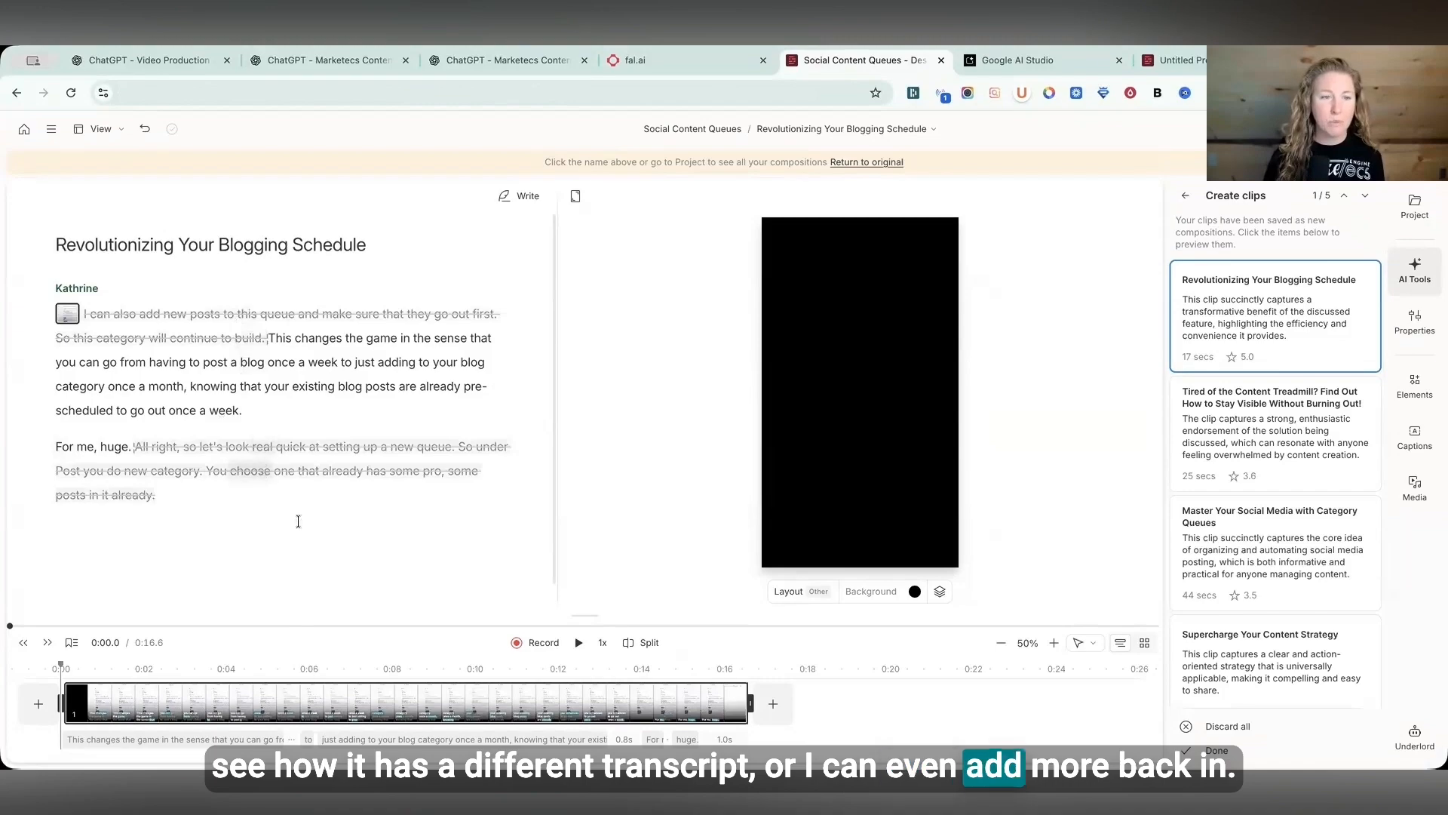
left_click(578, 644)
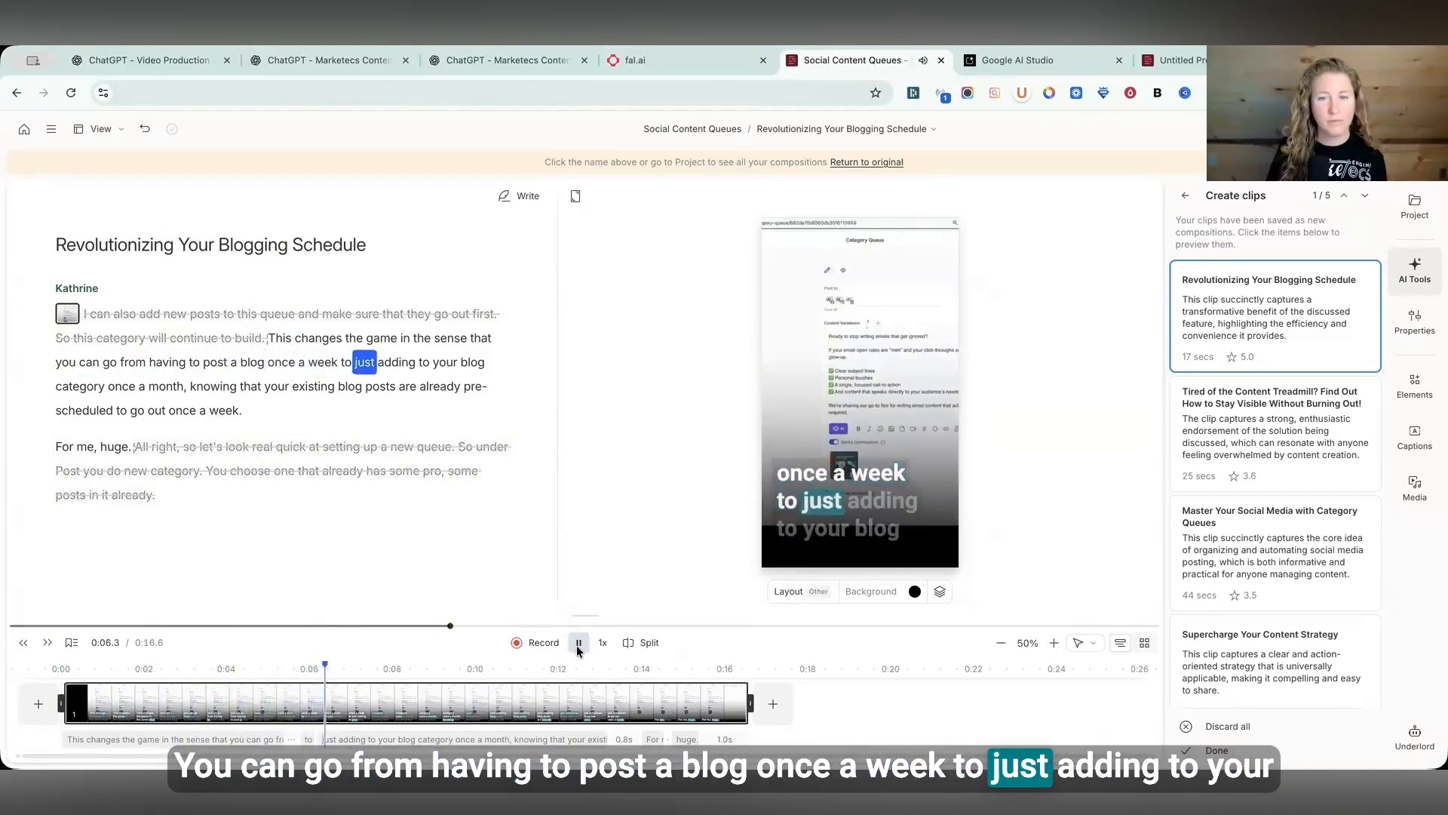
left_click(577, 645)
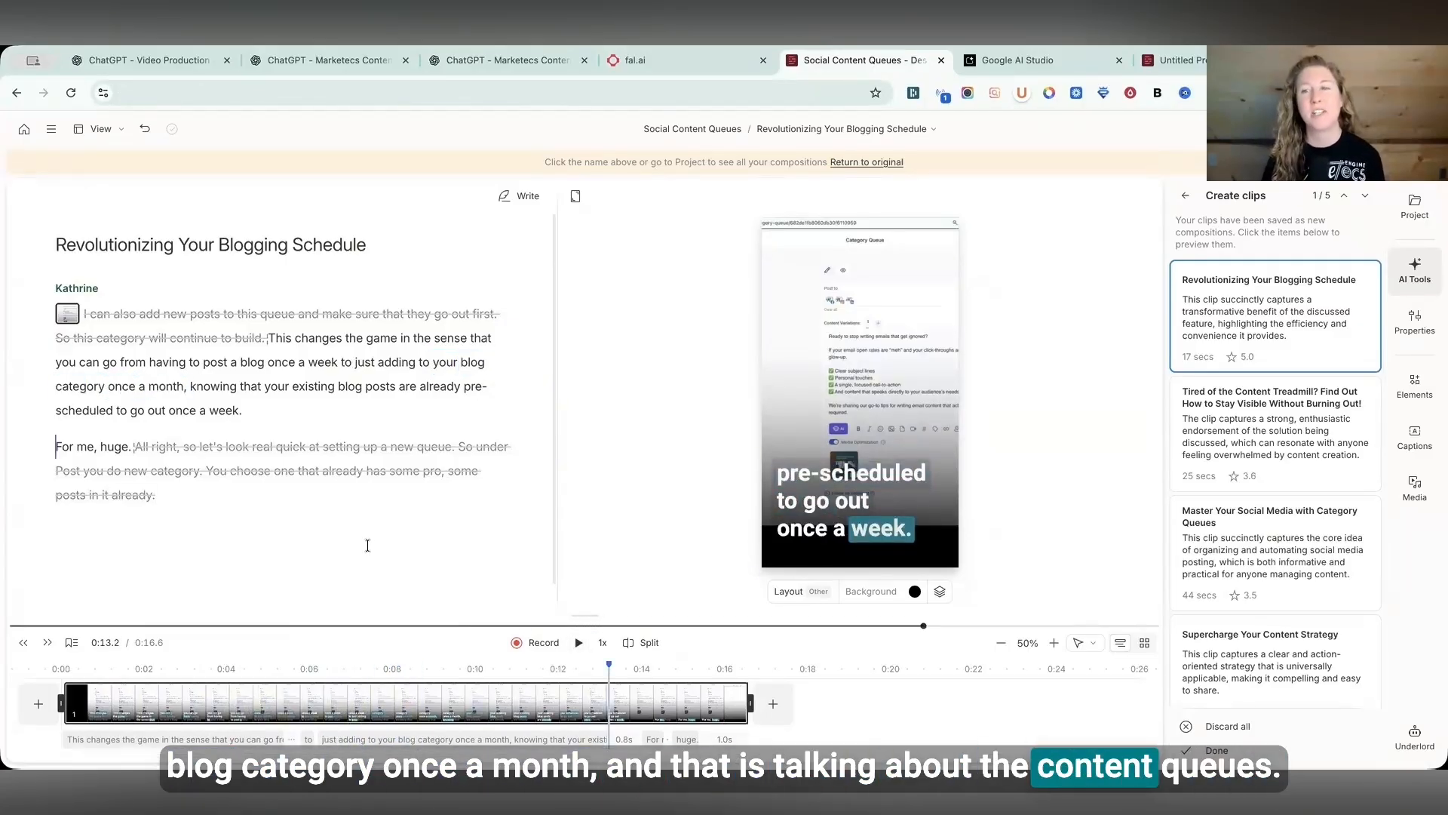
- Select the clip's caption box and set its font size to 130
left_click(650, 359)
left_click_drag(650, 359, 786, 378)
left_click_drag(639, 452, 715, 421)
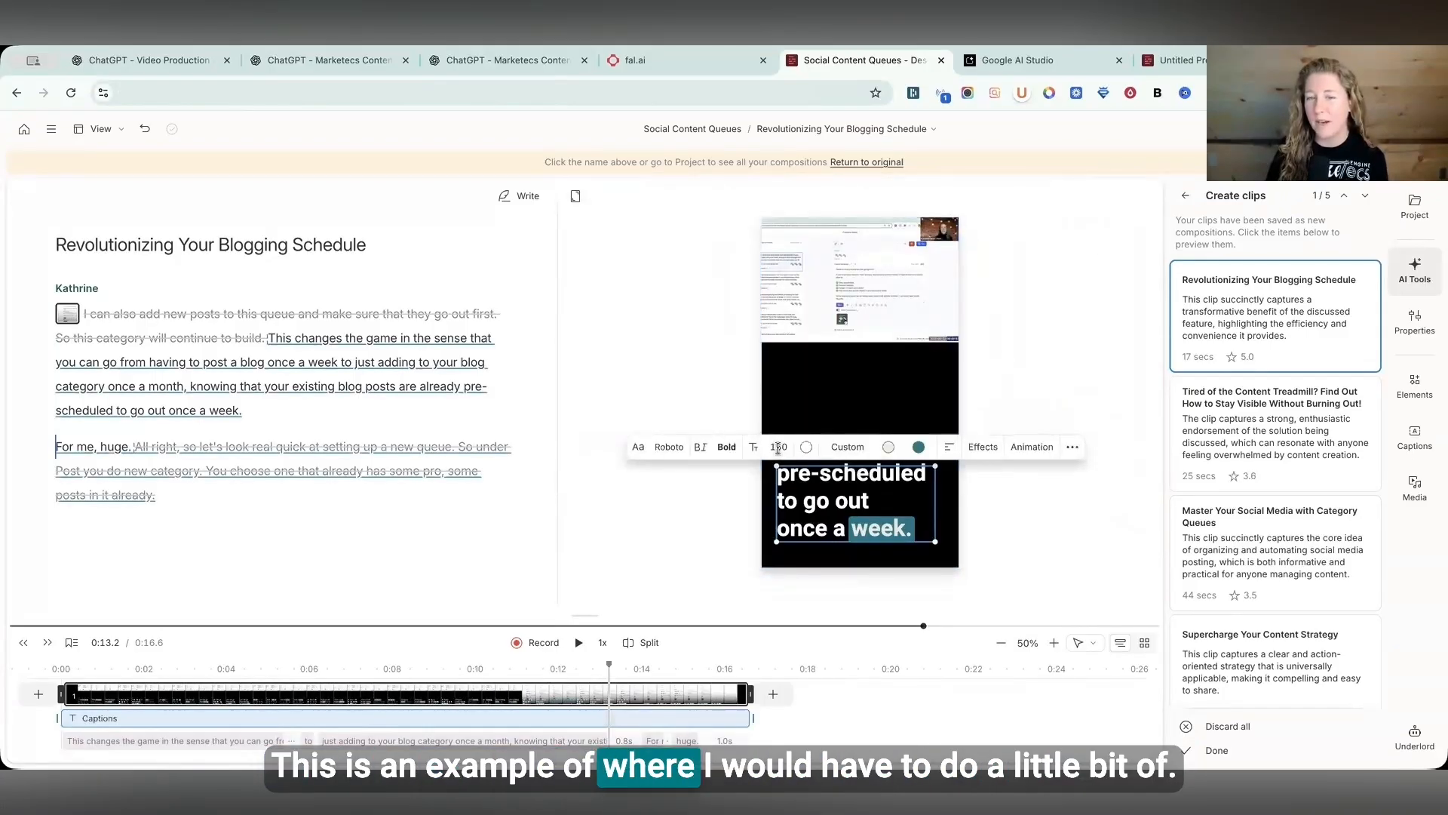
left_click(778, 449)
type("130")
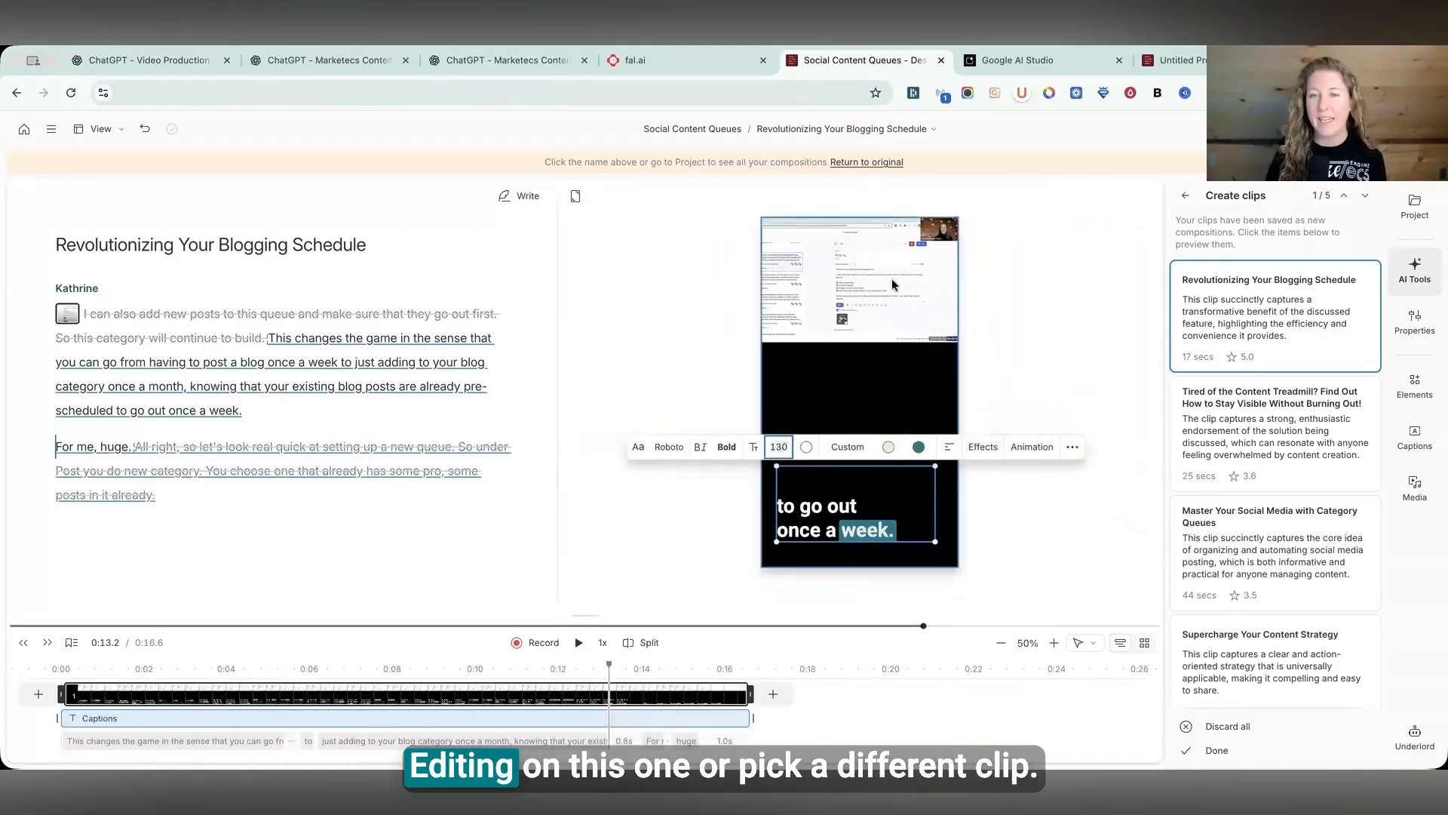
- Open the Tired of the Content Treadmill clip and preview it from about 4 seconds
left_click(871, 305)
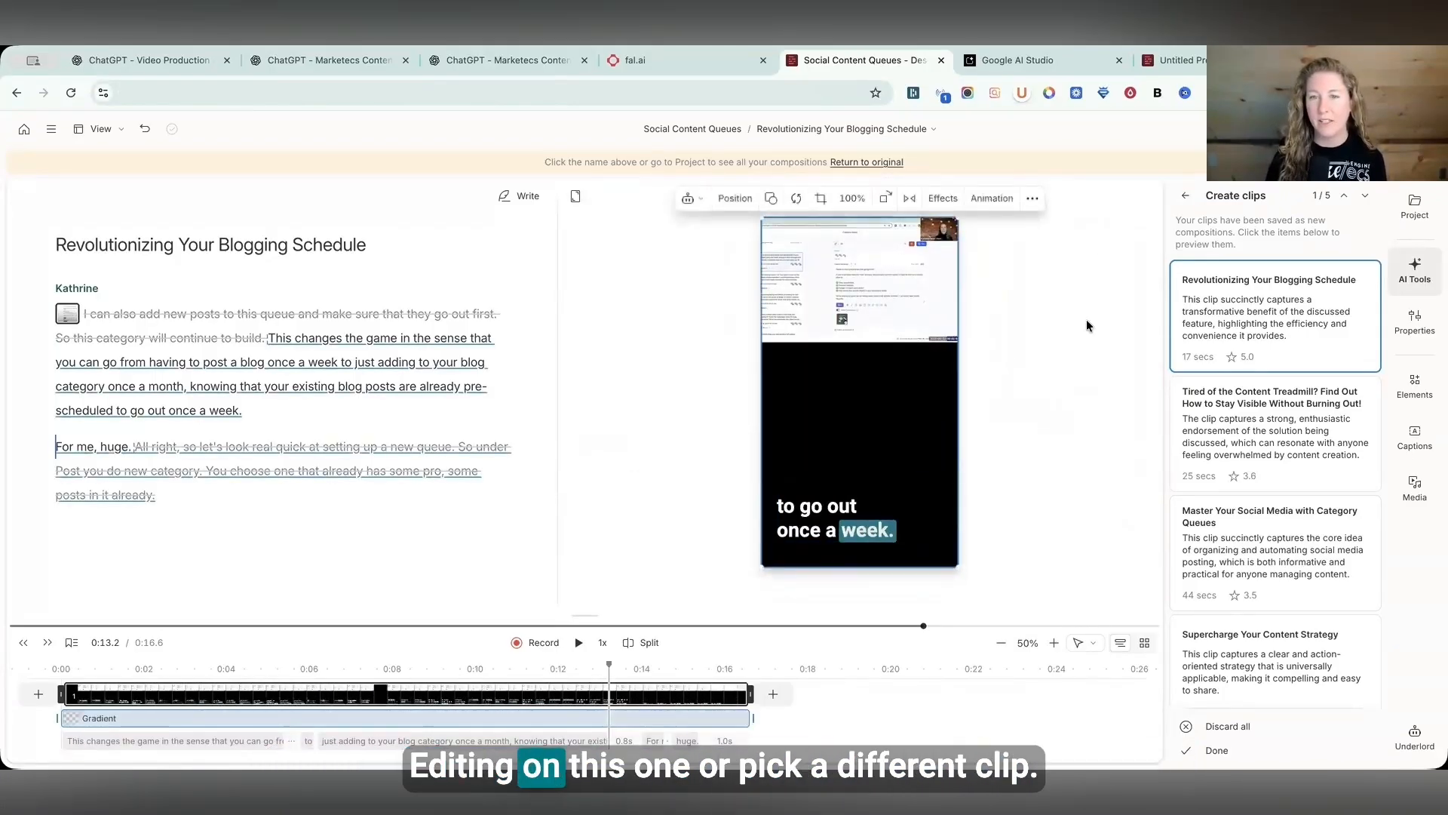
left_click(1287, 434)
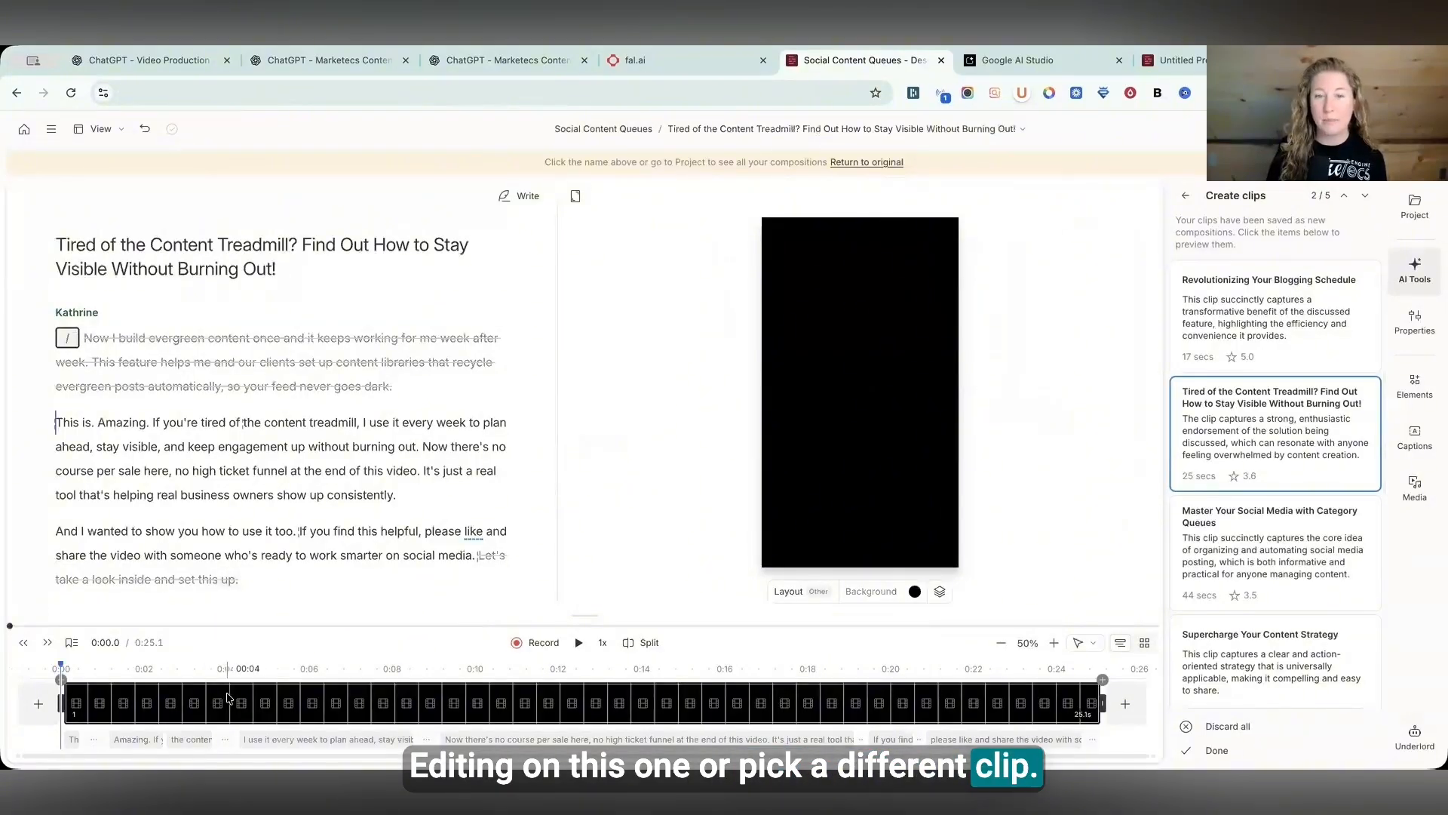
left_click(227, 698)
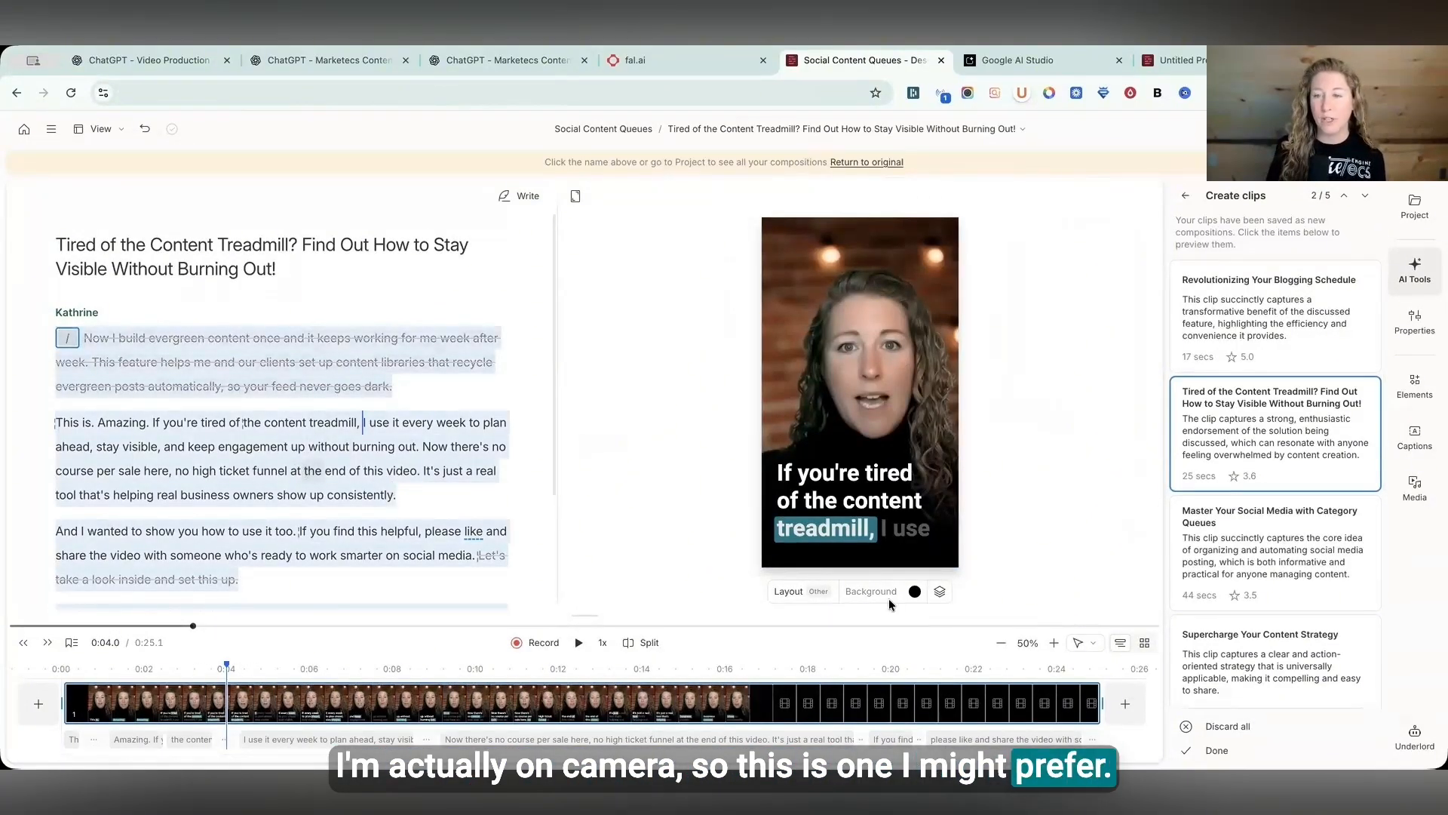
- Open the Supercharge Your Content Strategy clip and preview it from about 4 seconds
left_click(1222, 575)
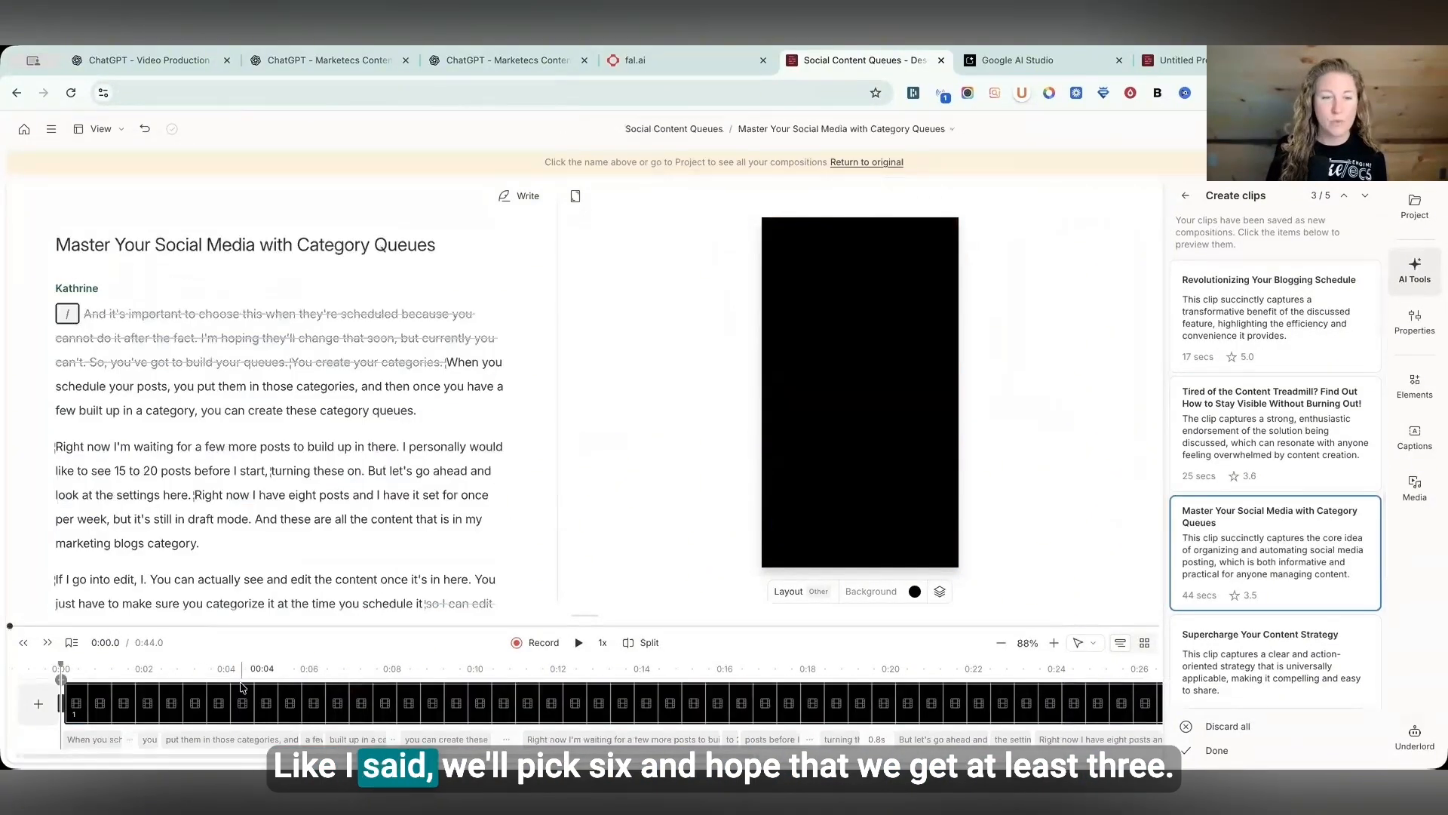
left_click(240, 696)
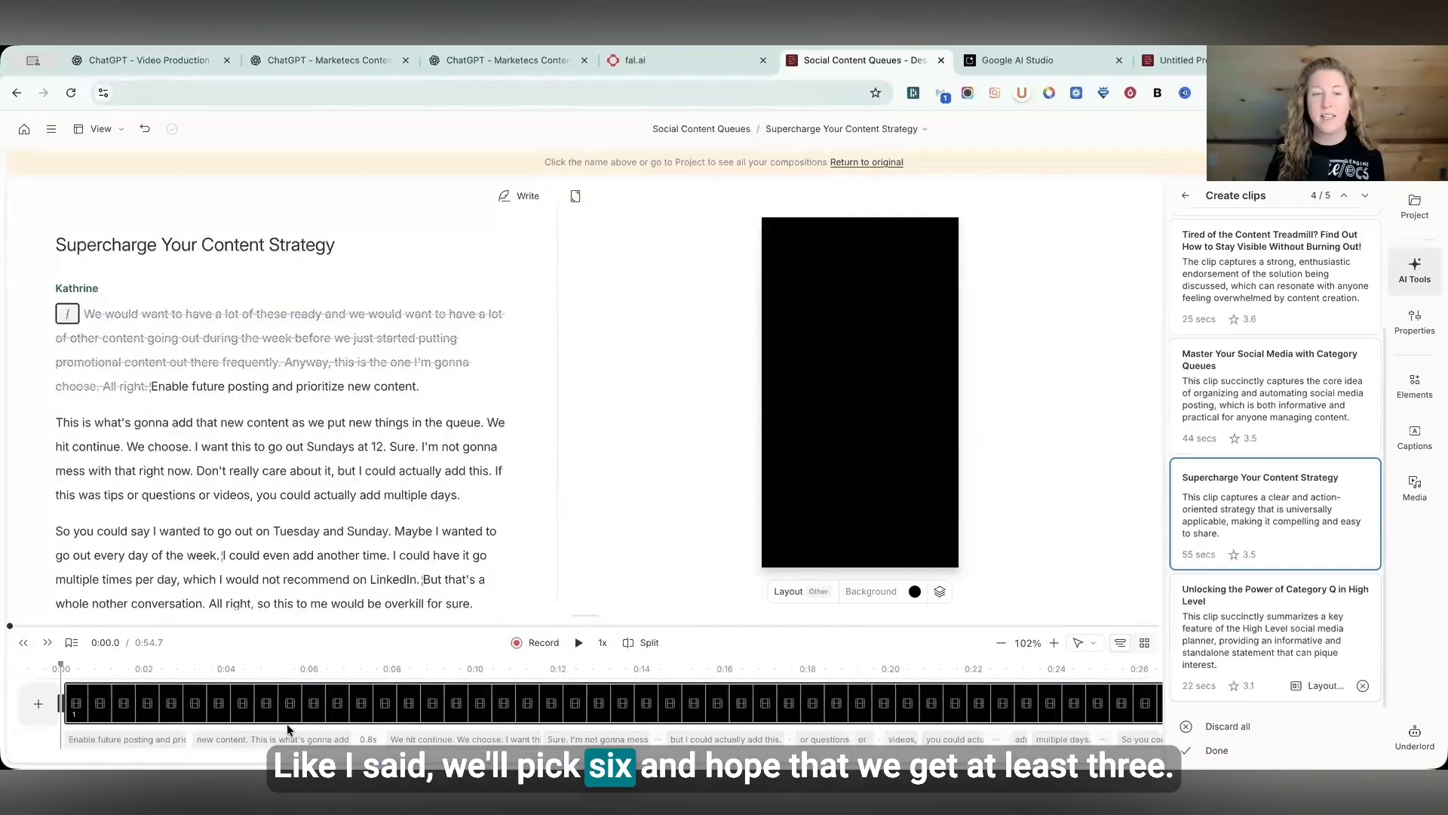
left_click(242, 670)
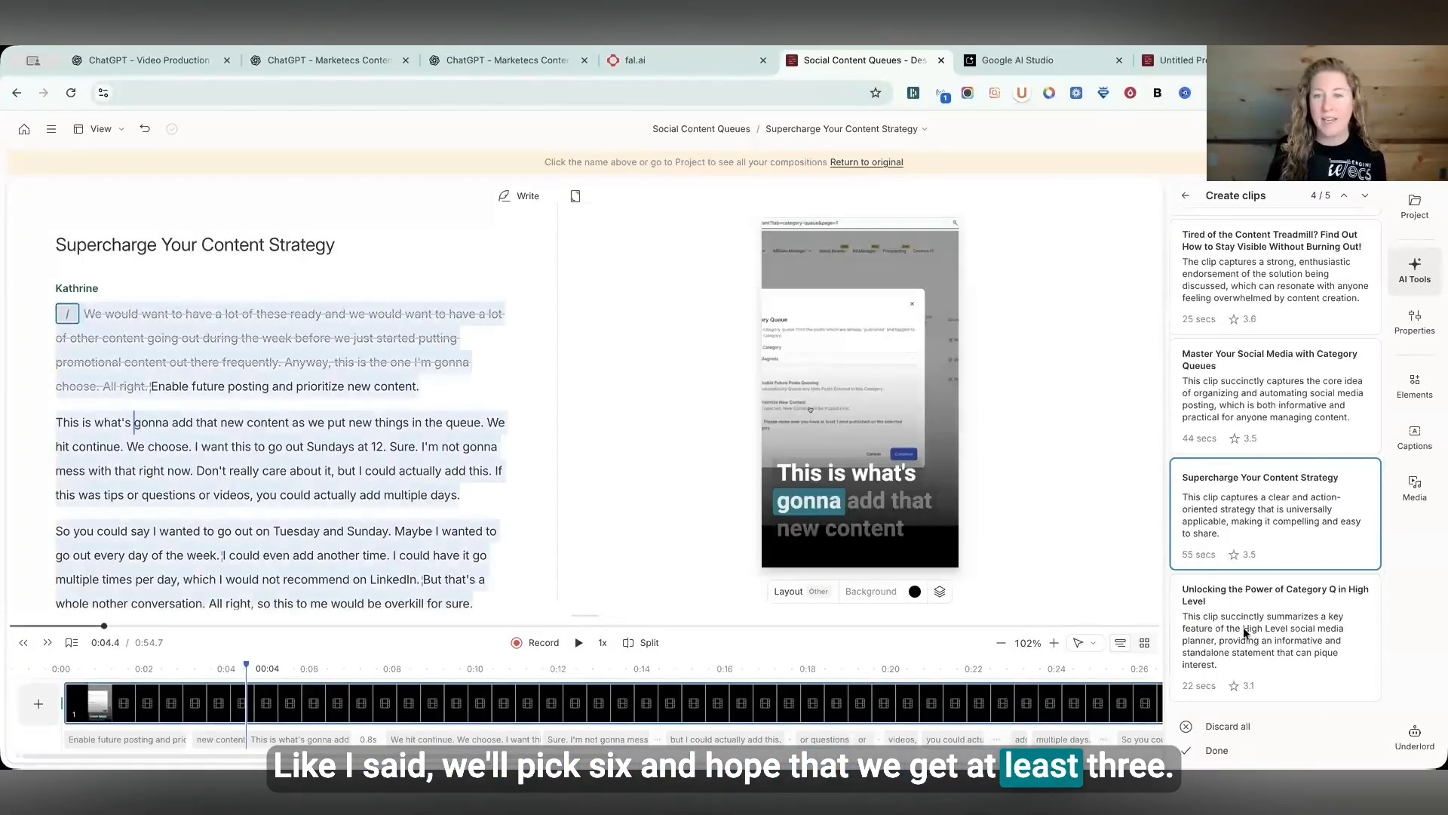
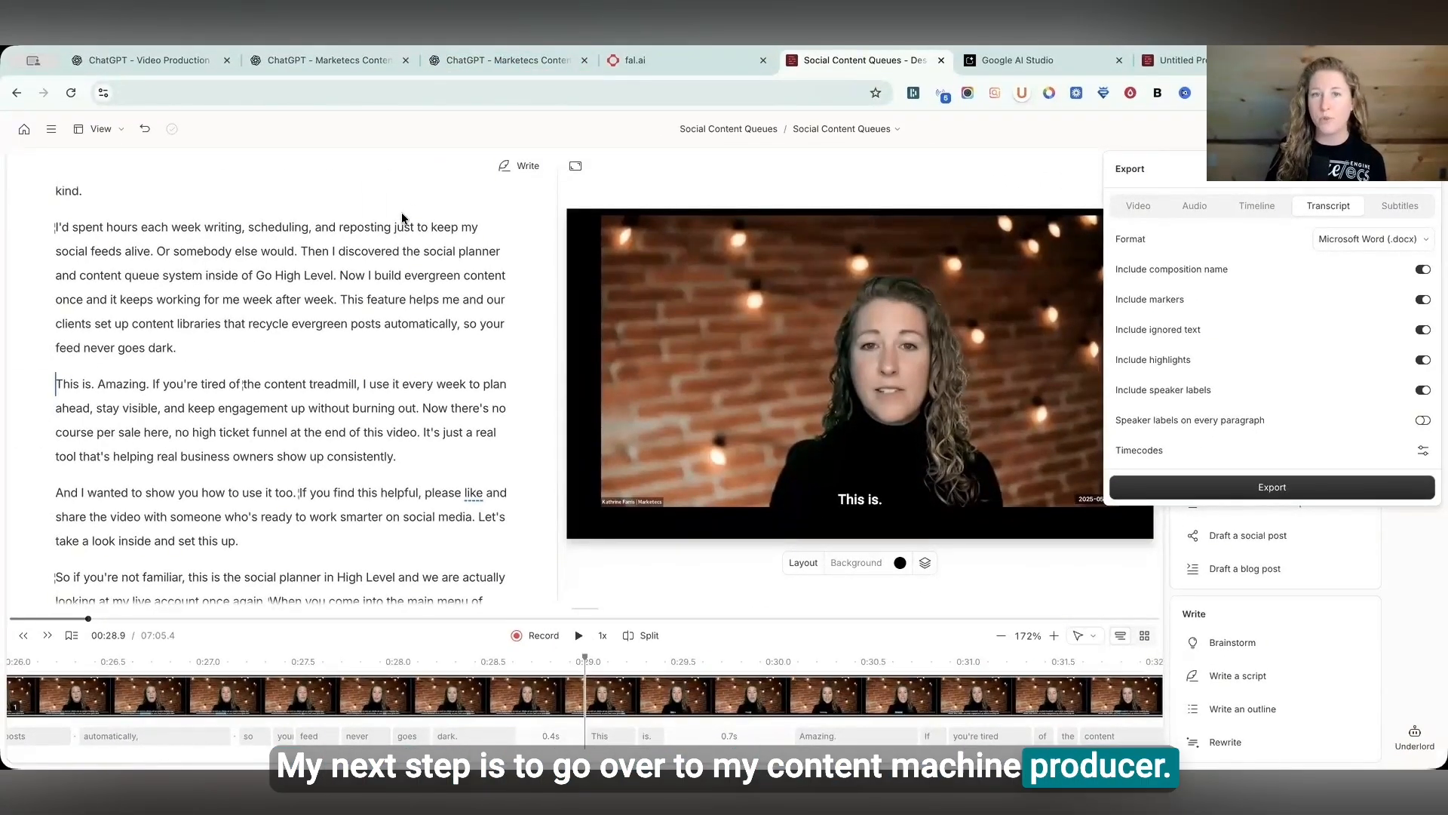
- Switch to the Marketecs Content Machine Producer chat and submit the attached notes and transcript documents without a prompt
left_click(445, 62)
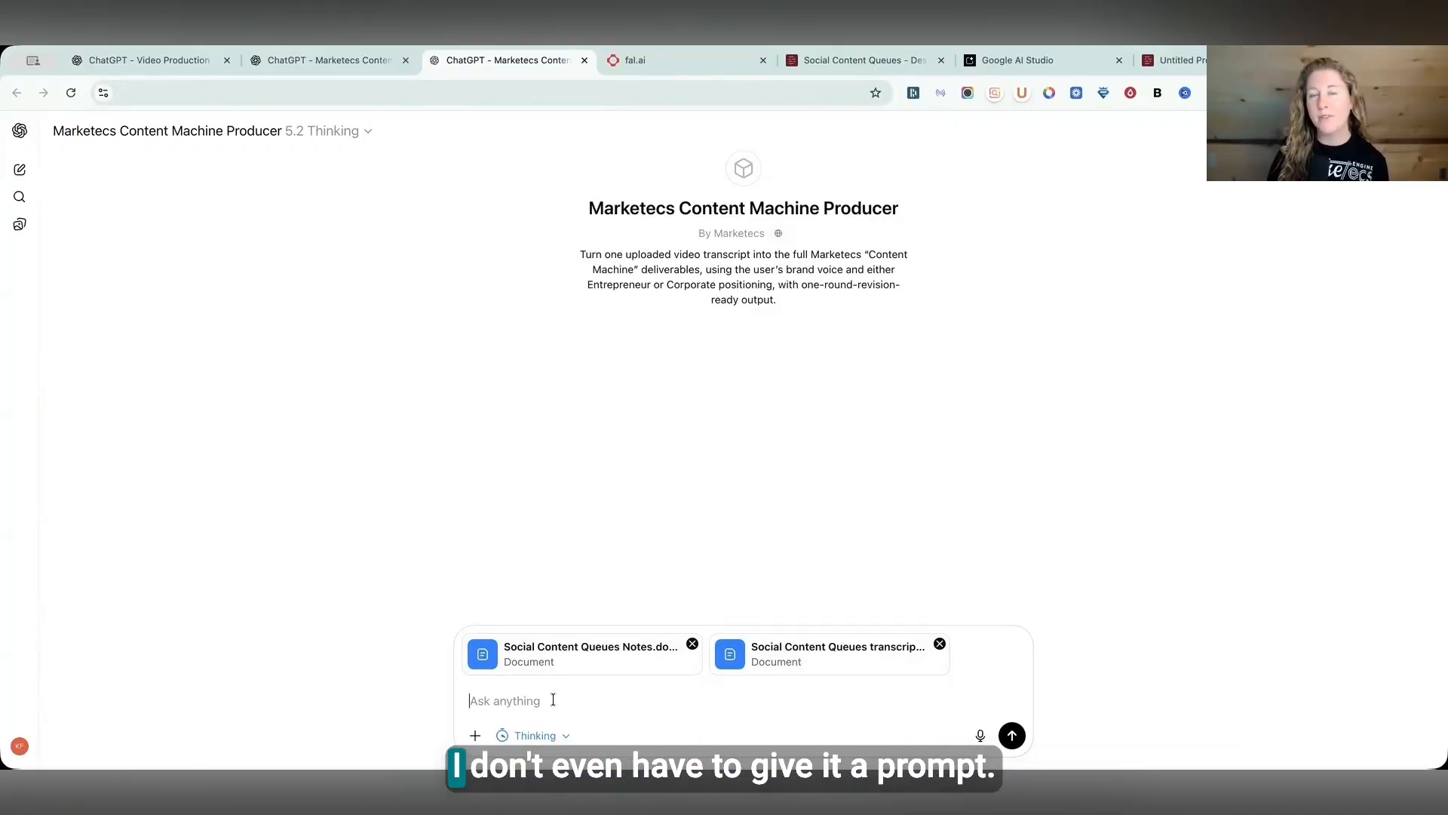
left_click(1012, 737)
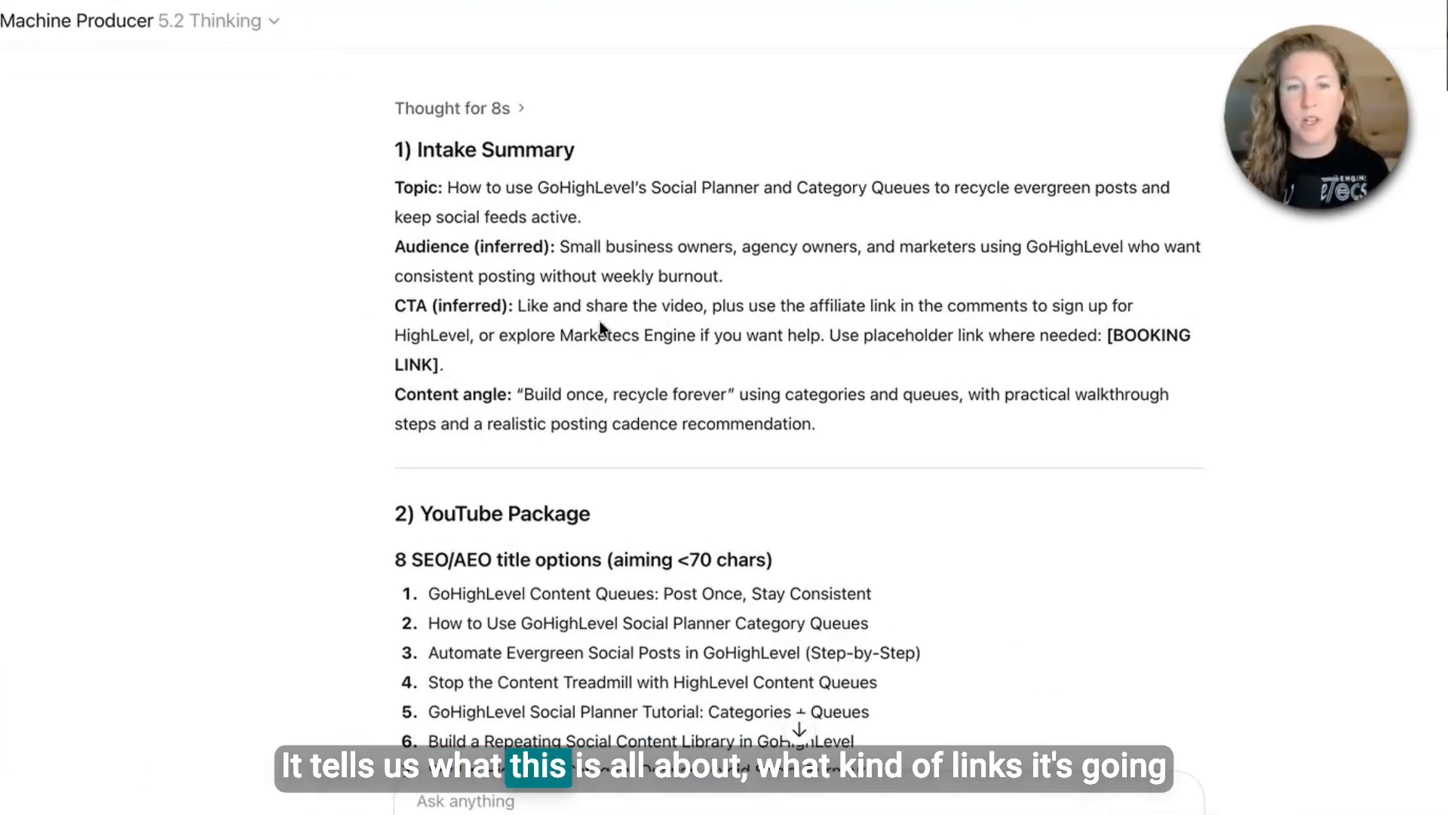
- Read through the intake summary, YouTube title options and recommended final title in the generated response
scroll(604, 326, "down", 2)
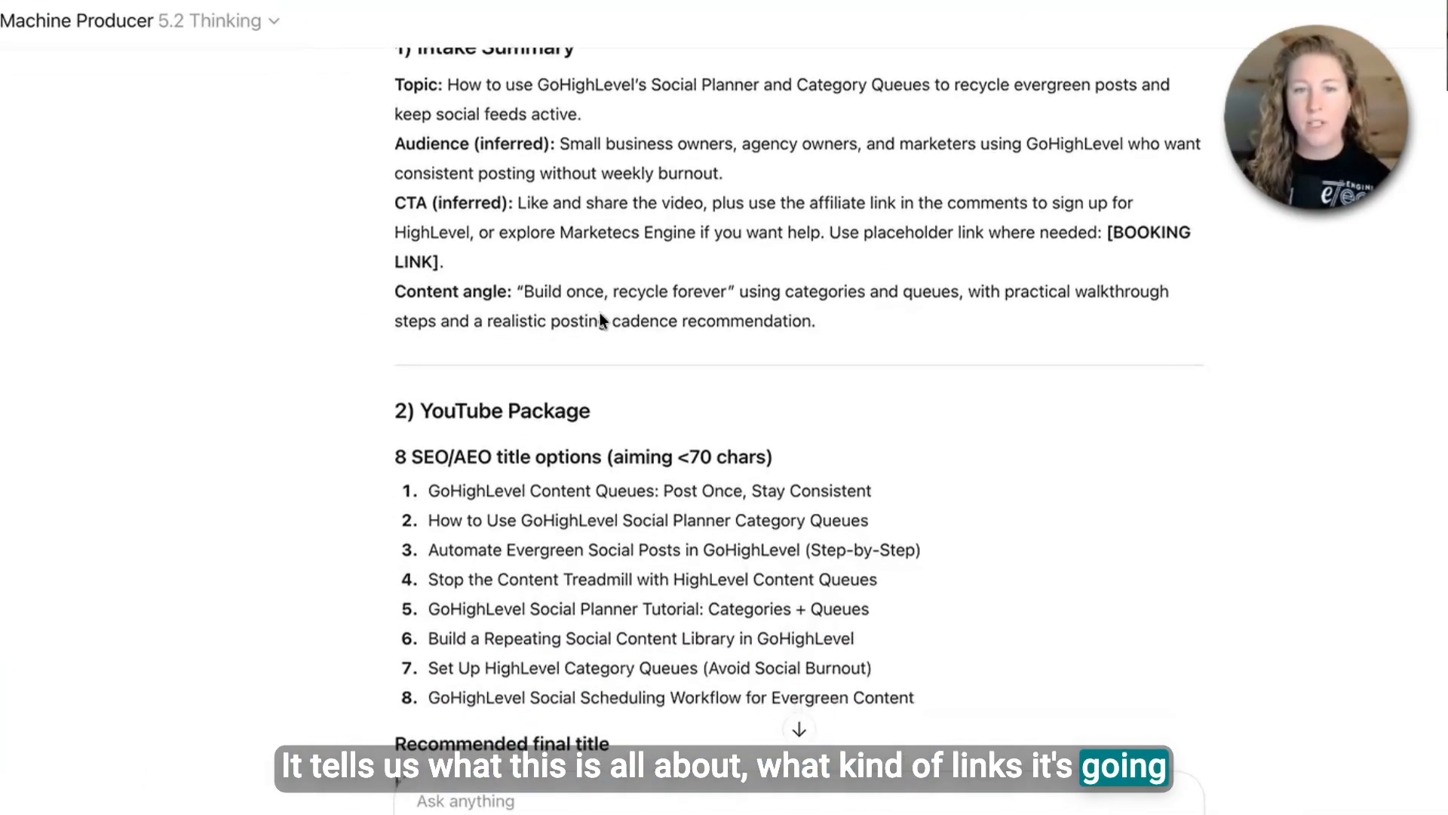
left_click_drag(521, 247, 747, 248)
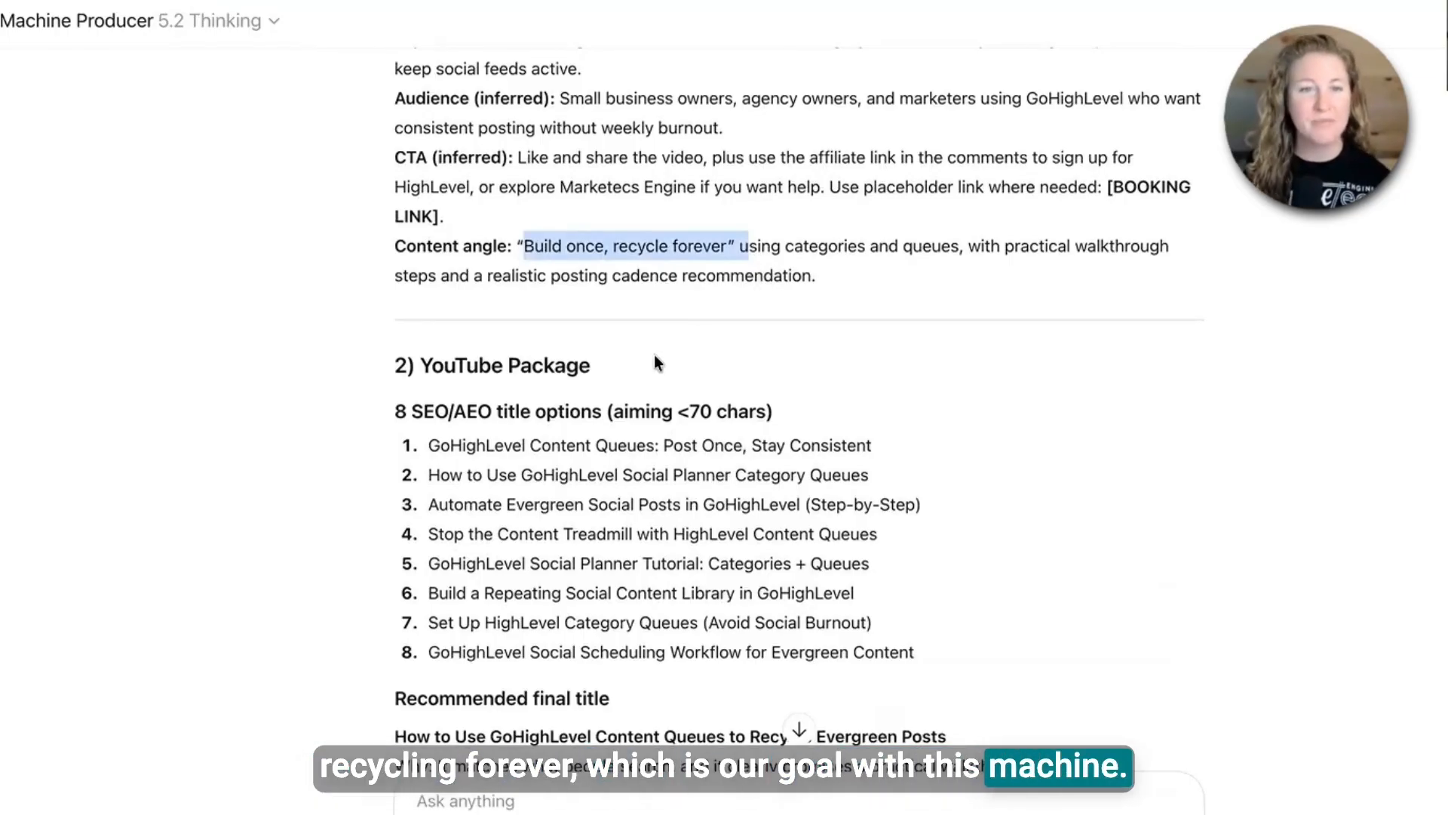
scroll(466, 447, "down", 2)
left_click_drag(441, 378, 498, 439)
left_click_drag(415, 344, 496, 344)
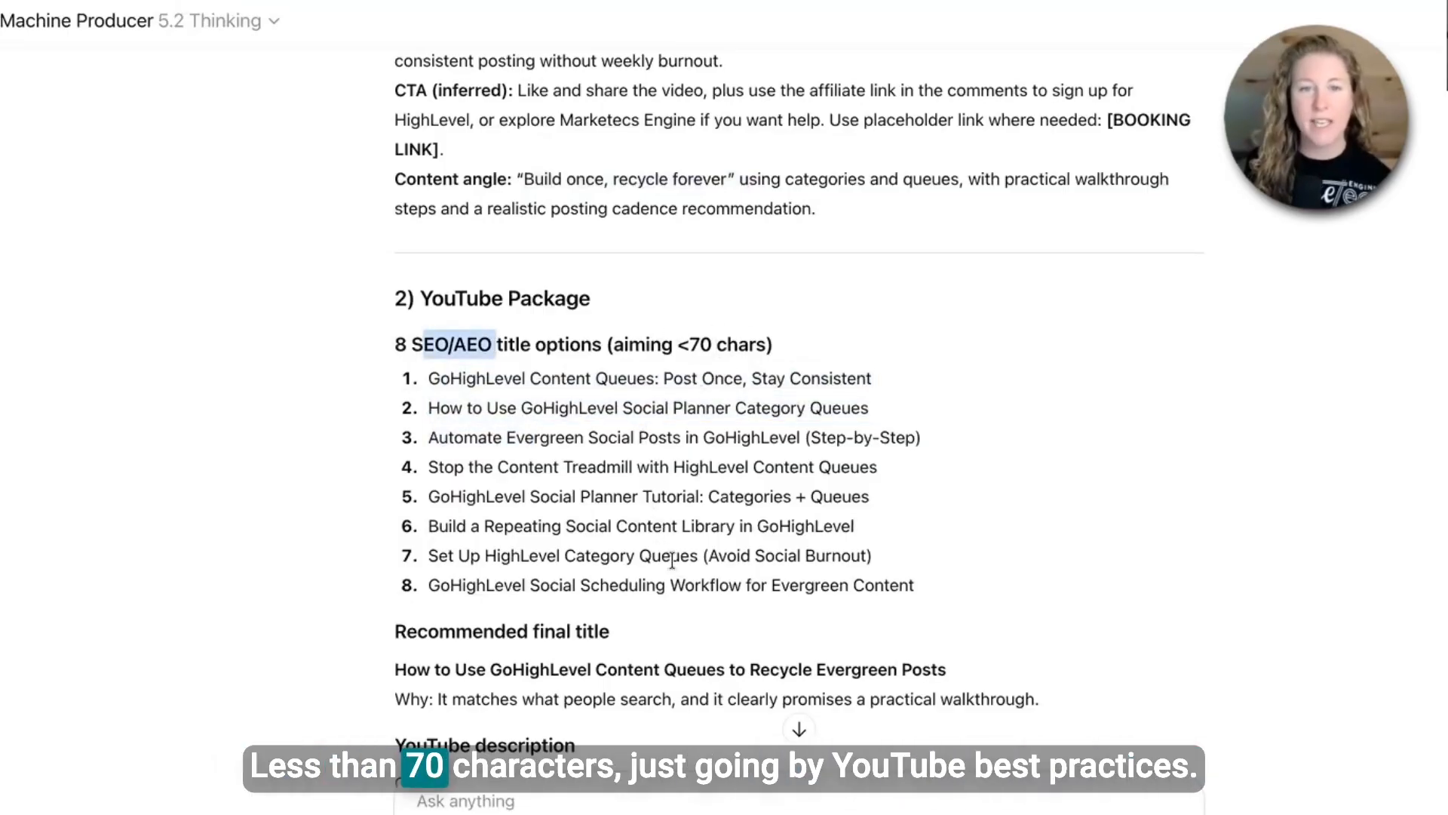
scroll(673, 566, "down", 1)
scroll(673, 566, "down", 2)
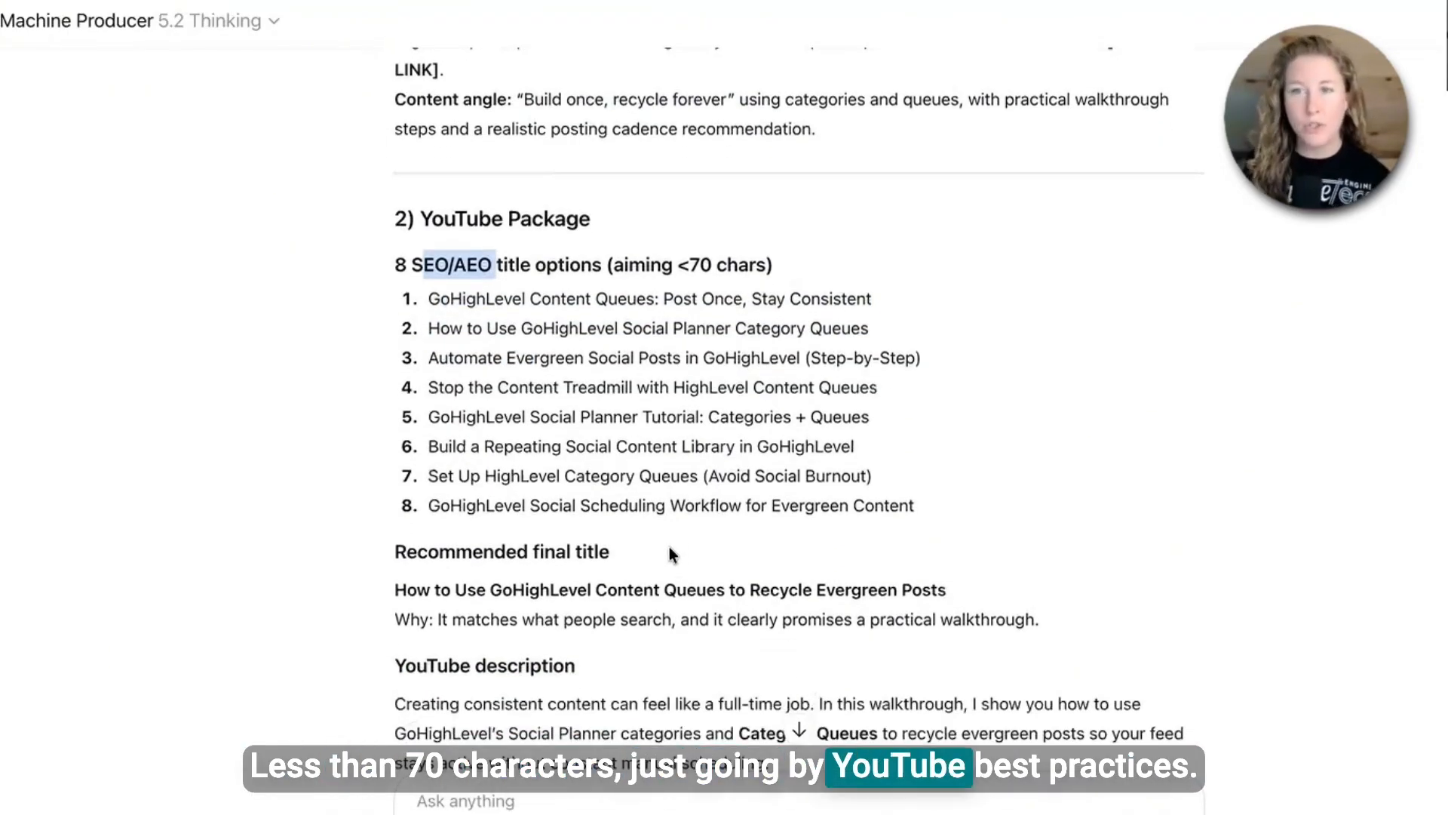
scroll(672, 546, "down", 5)
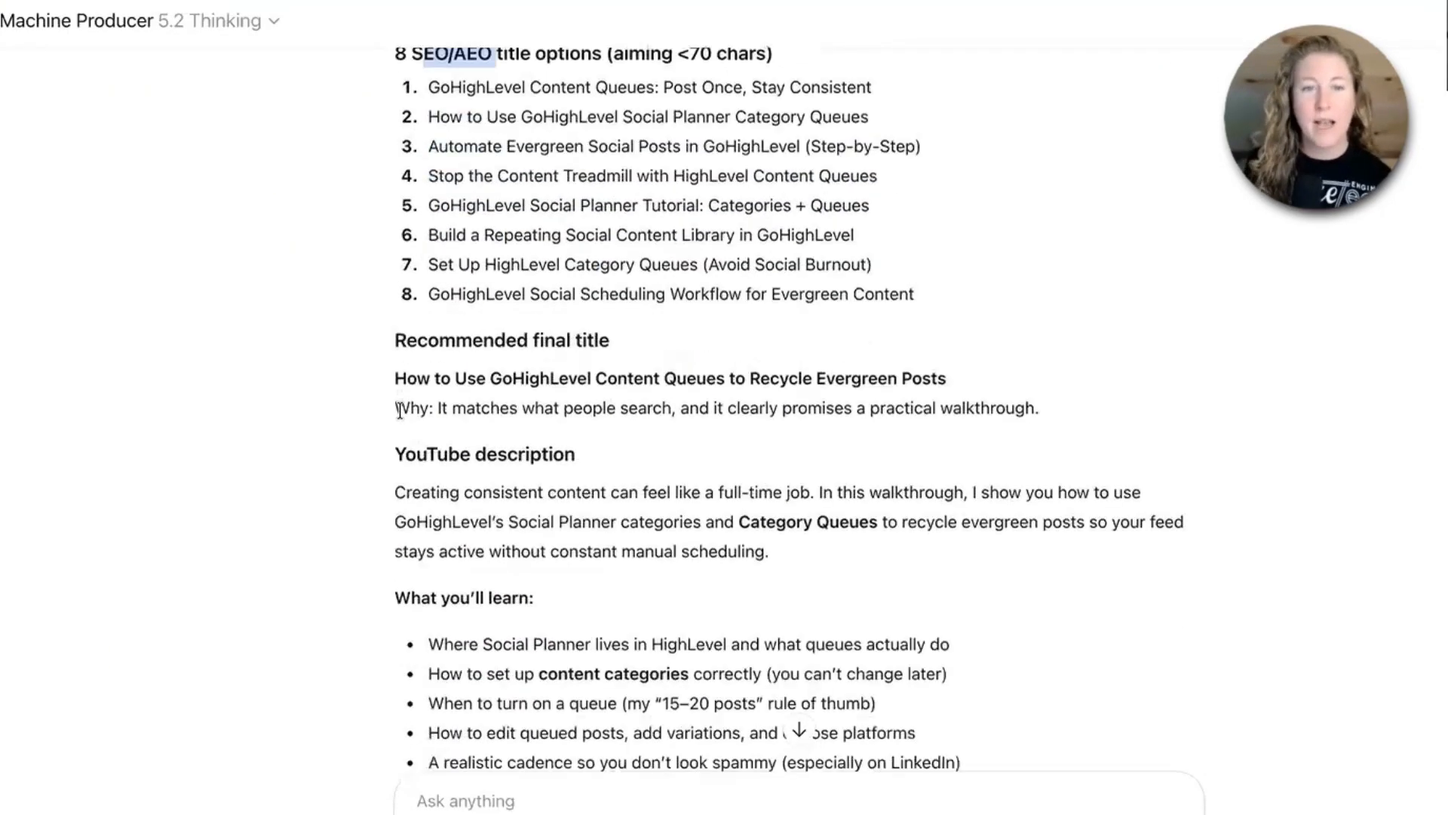
left_click_drag(397, 375, 1041, 424)
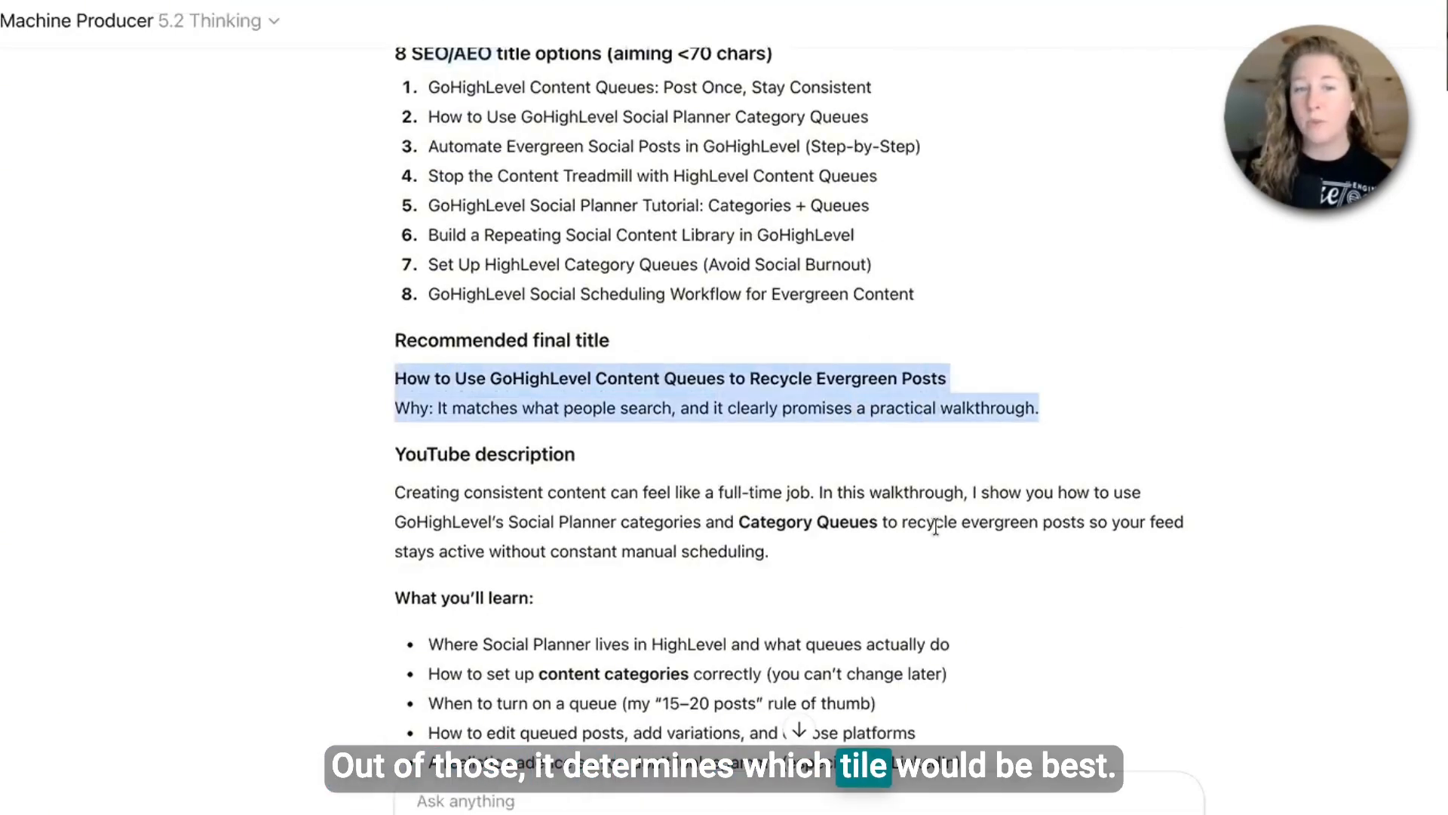
- Review the generated YouTube description, links, chapter timestamps, keyword tags and pinned comment
scroll(381, 339, "down", 3)
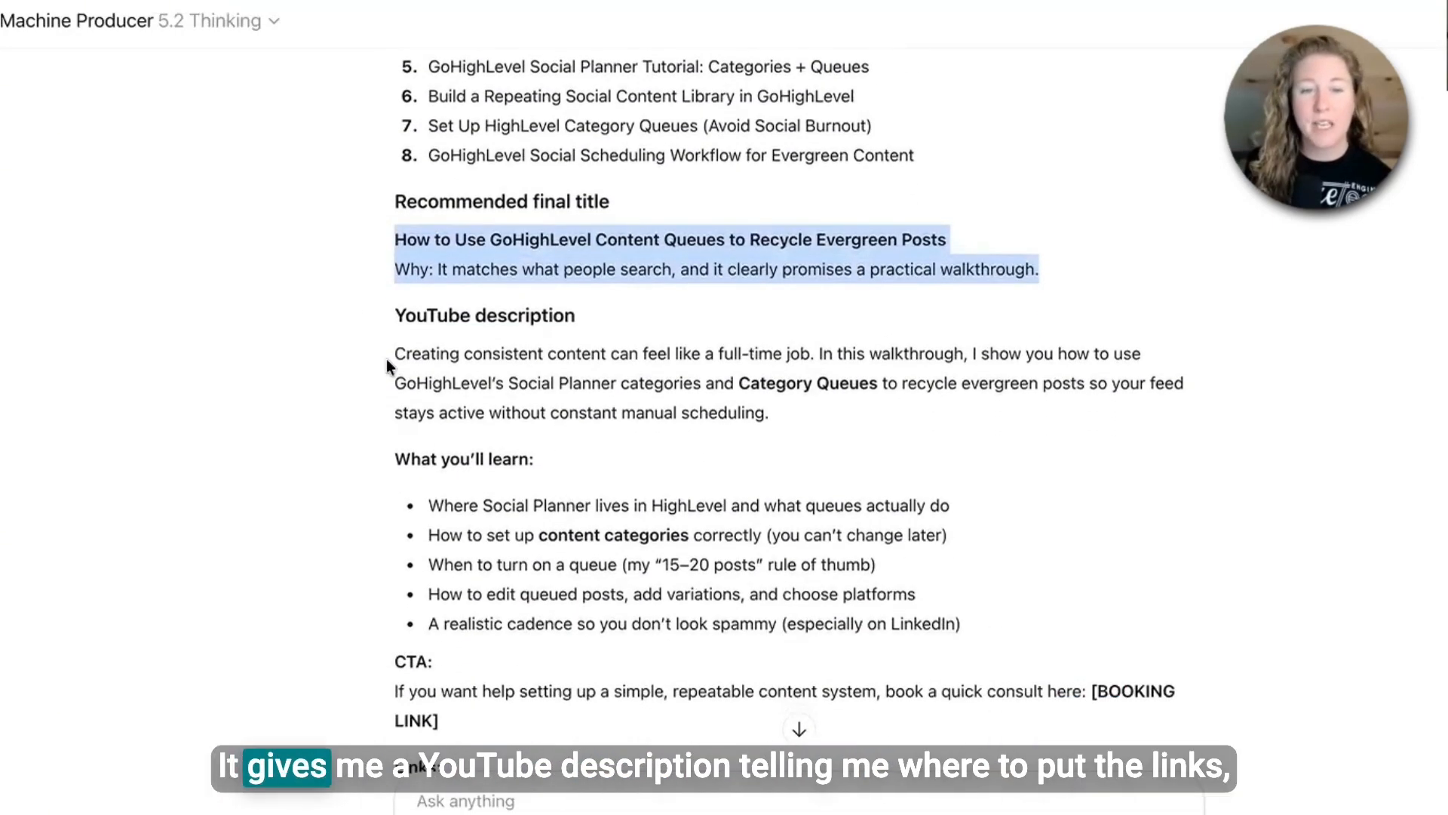
scroll(387, 360, "down", 2)
scroll(471, 535, "down", 4)
scroll(469, 536, "down", 4)
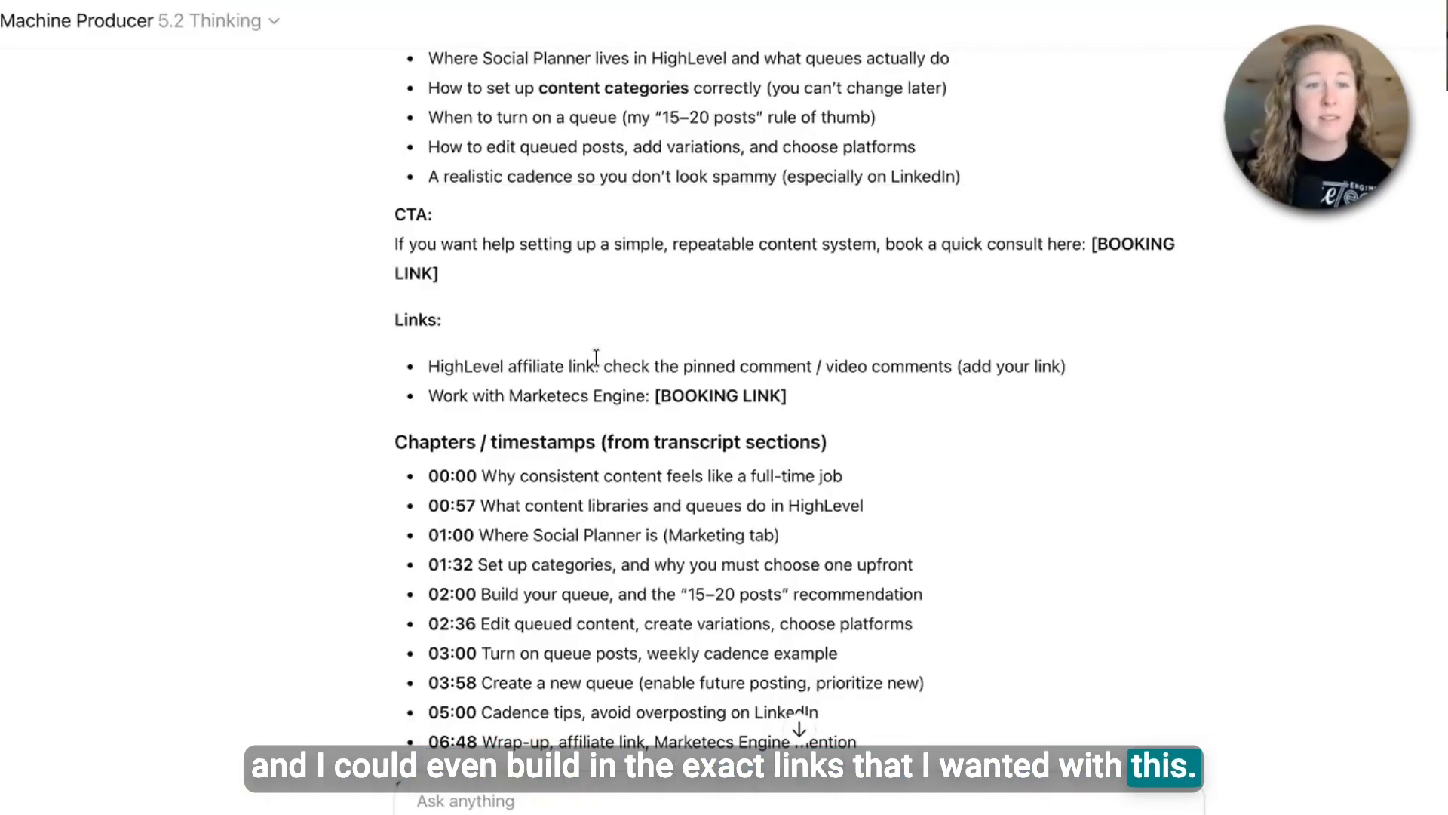
scroll(590, 337, "down", 6)
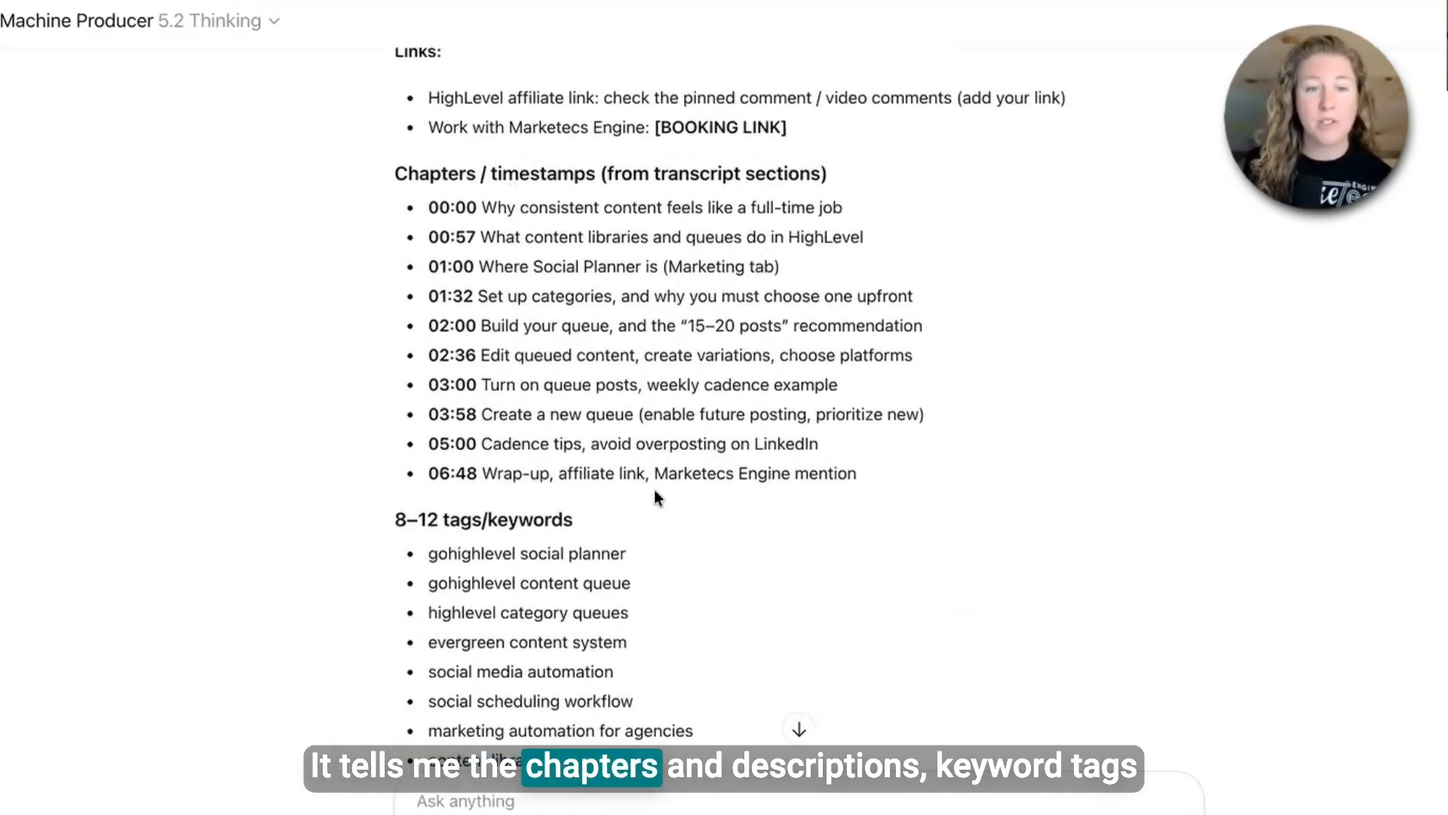
scroll(656, 490, "down", 11)
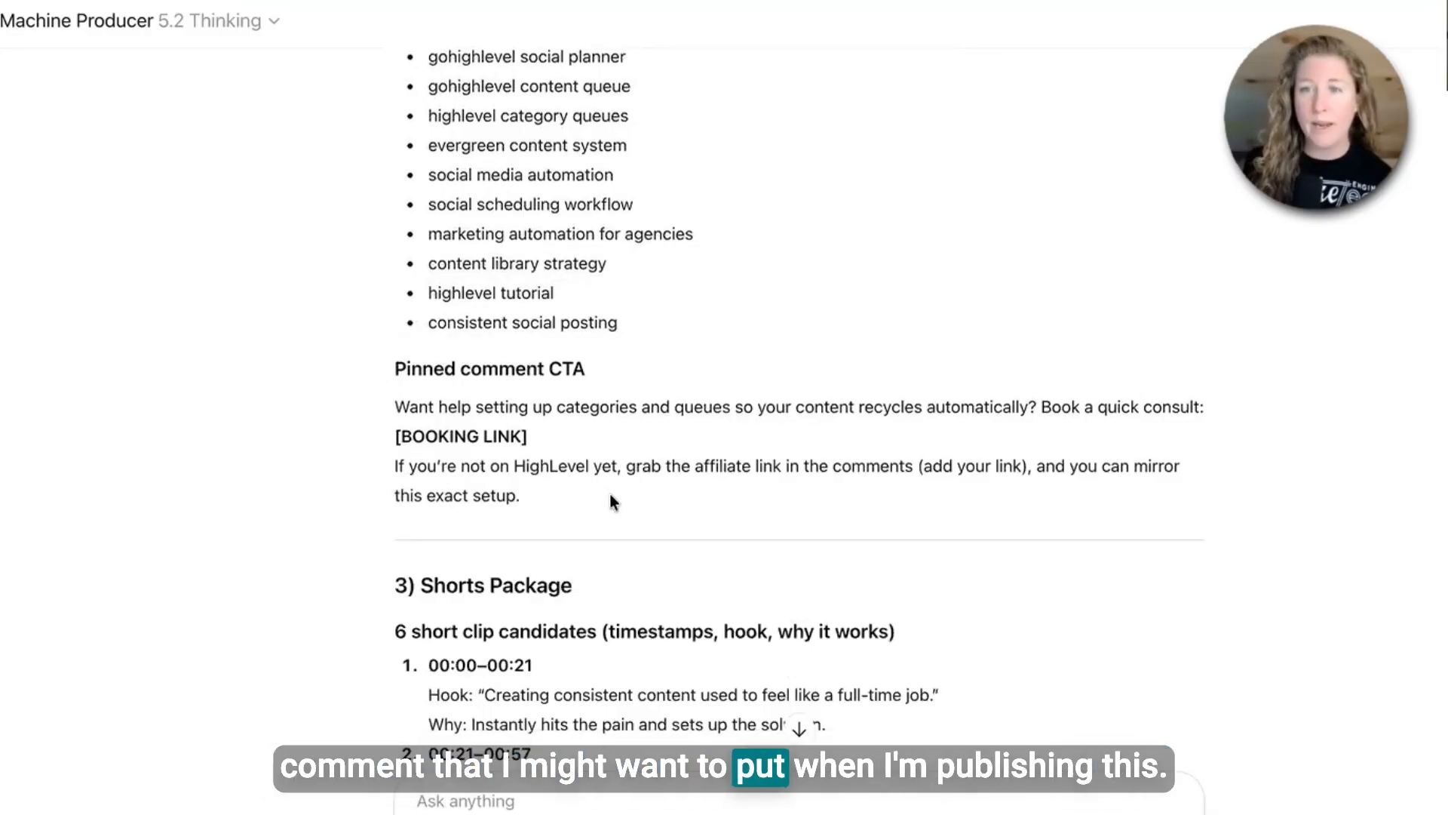
scroll(613, 494, "down", 2)
scroll(612, 494, "down", 8)
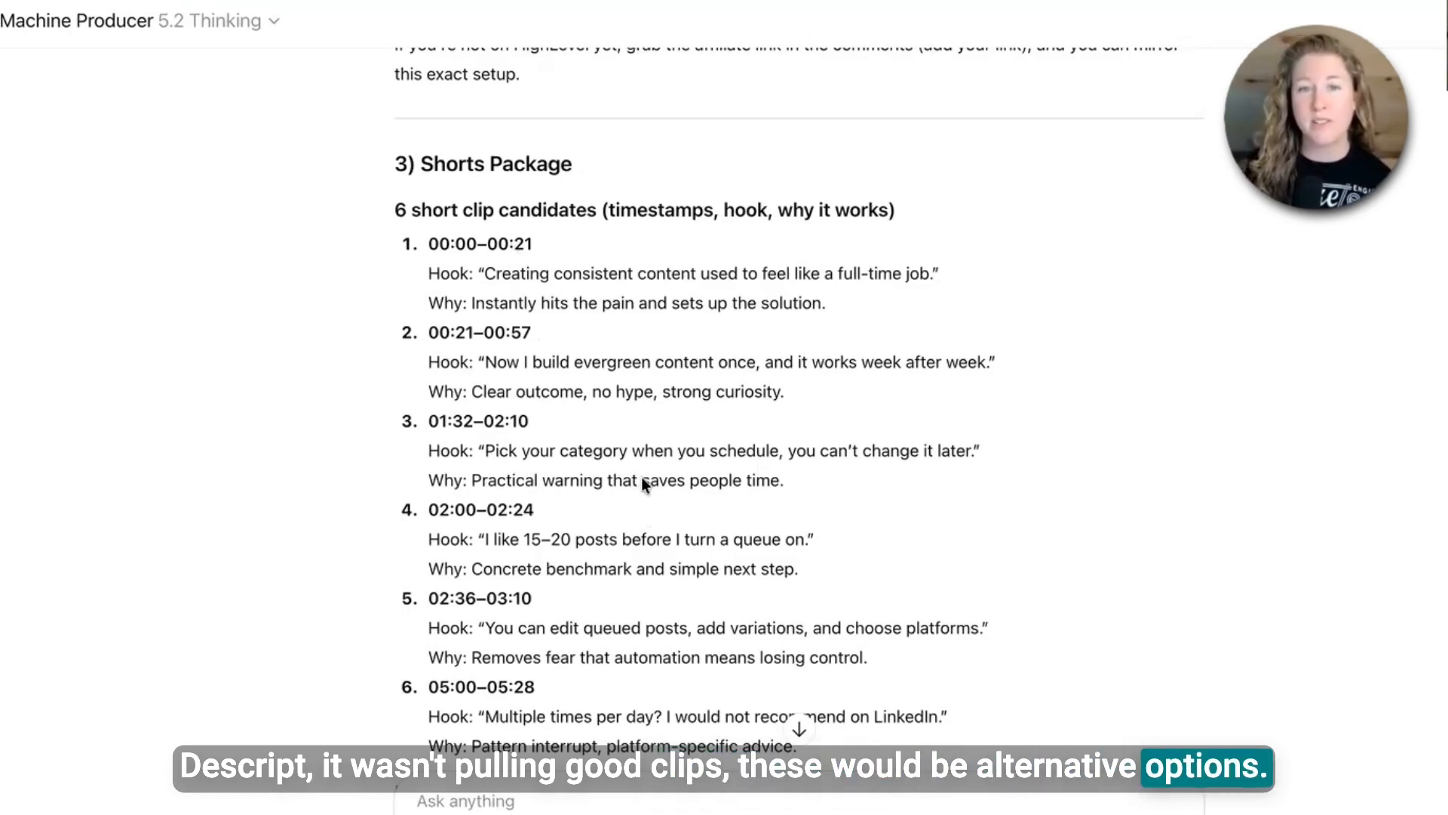
- Review the short clip candidates and the drafted social posts with their platform adaptations
scroll(824, 372, "down", 8)
scroll(626, 680, "down", 15)
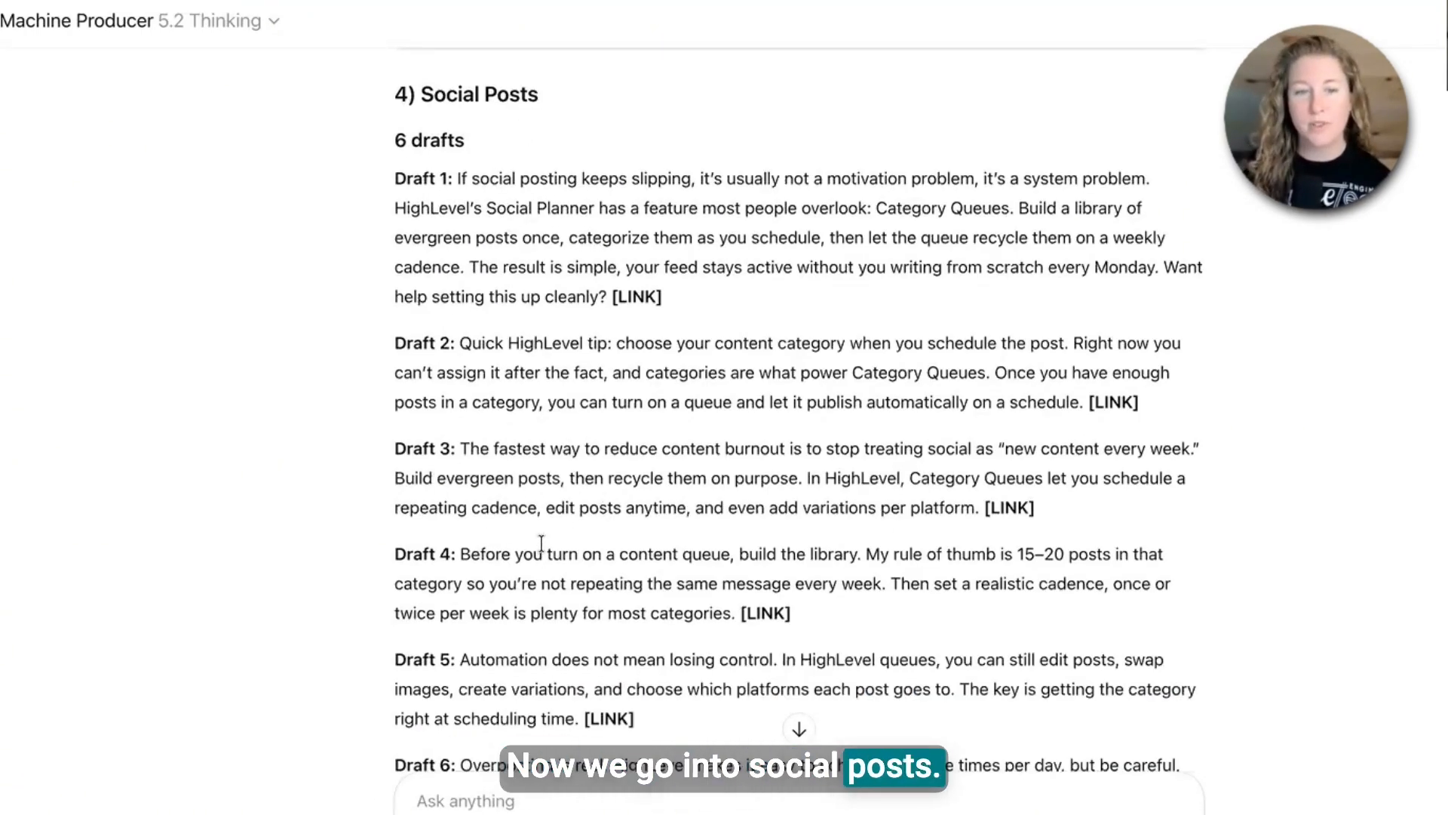
scroll(543, 645, "down", 3)
scroll(543, 645, "down", 10)
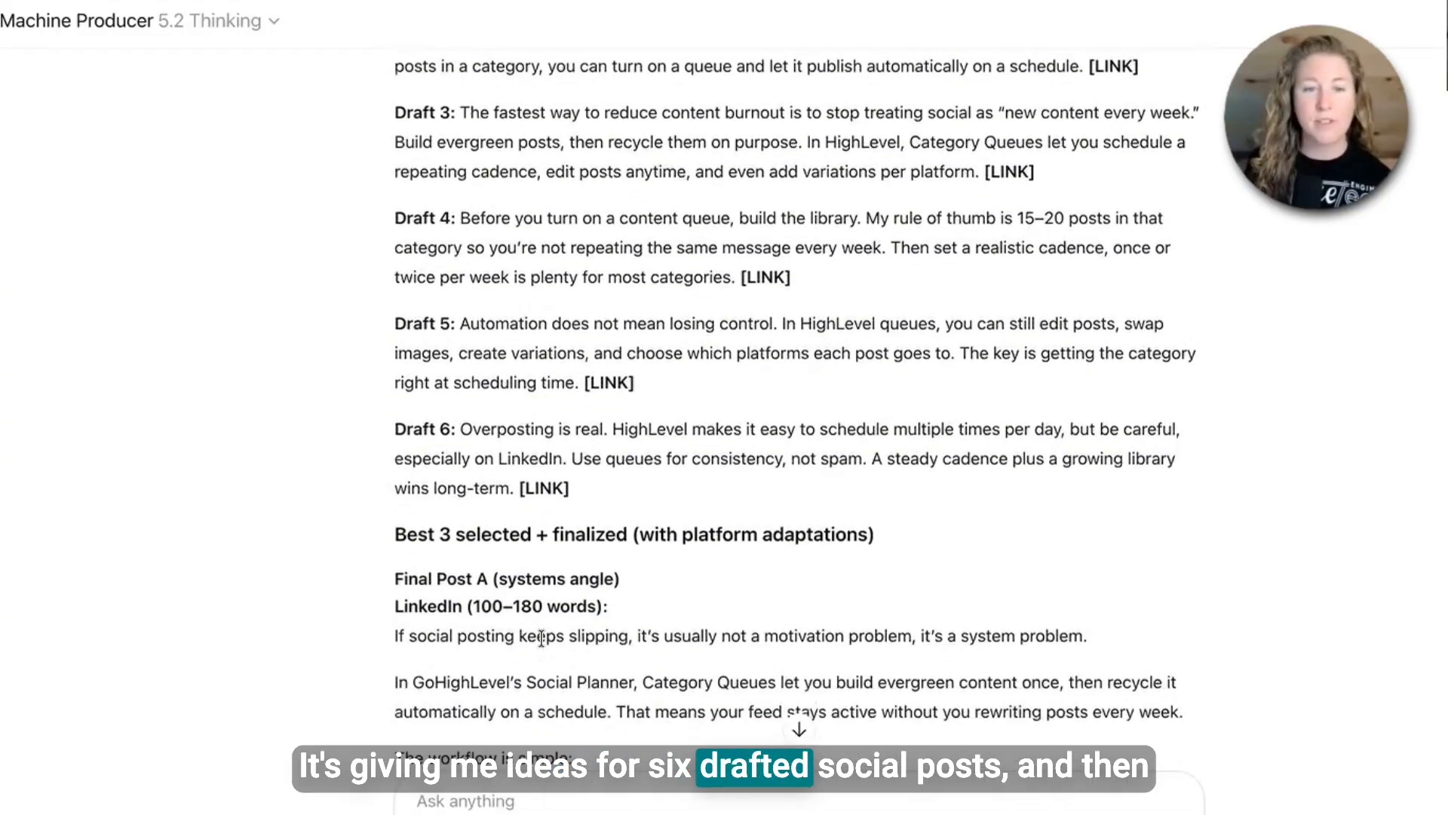
scroll(562, 681, "down", 6)
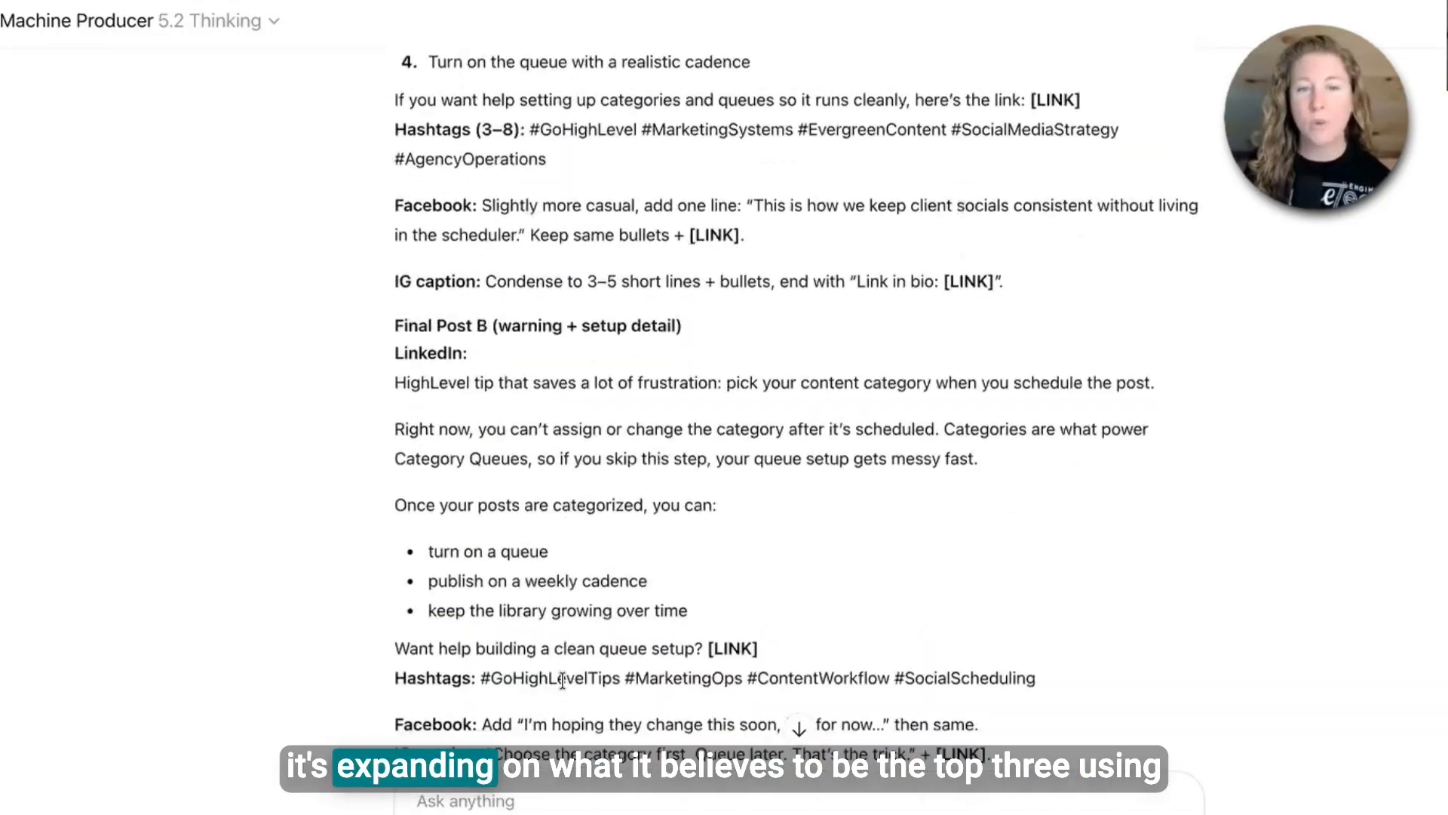
scroll(562, 681, "down", 1)
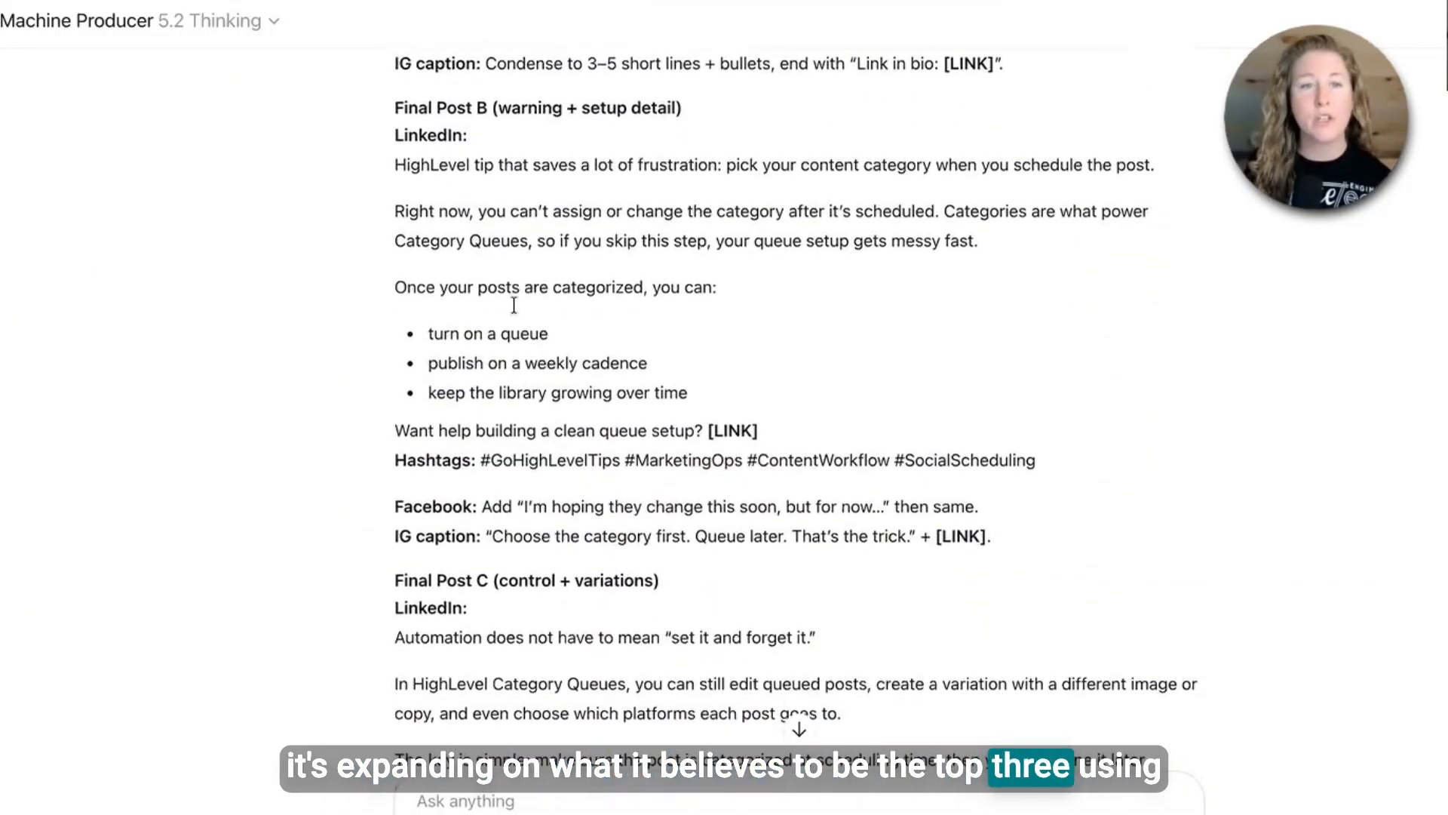
scroll(621, 541, "down", 3)
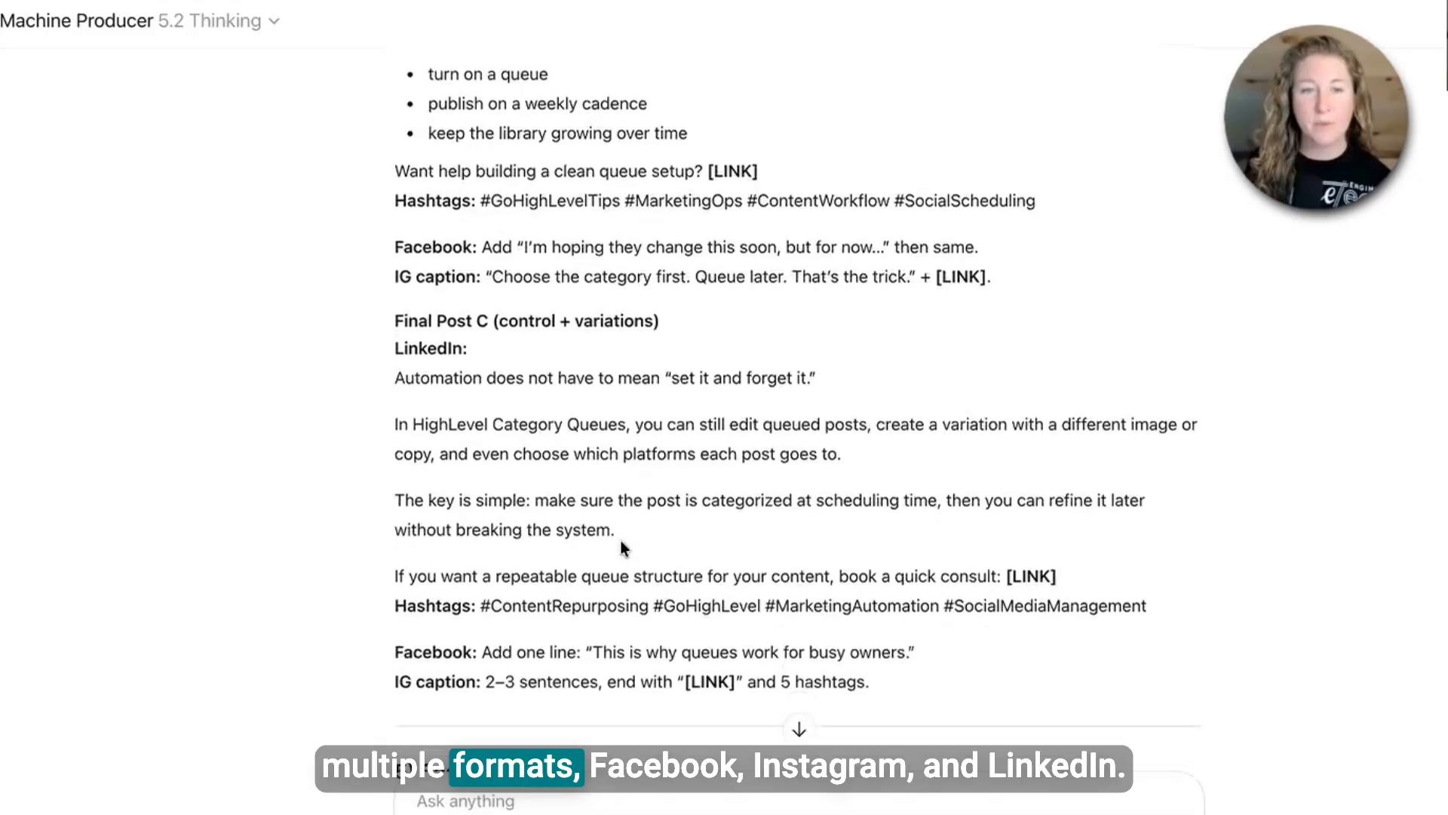
scroll(621, 542, "down", 8)
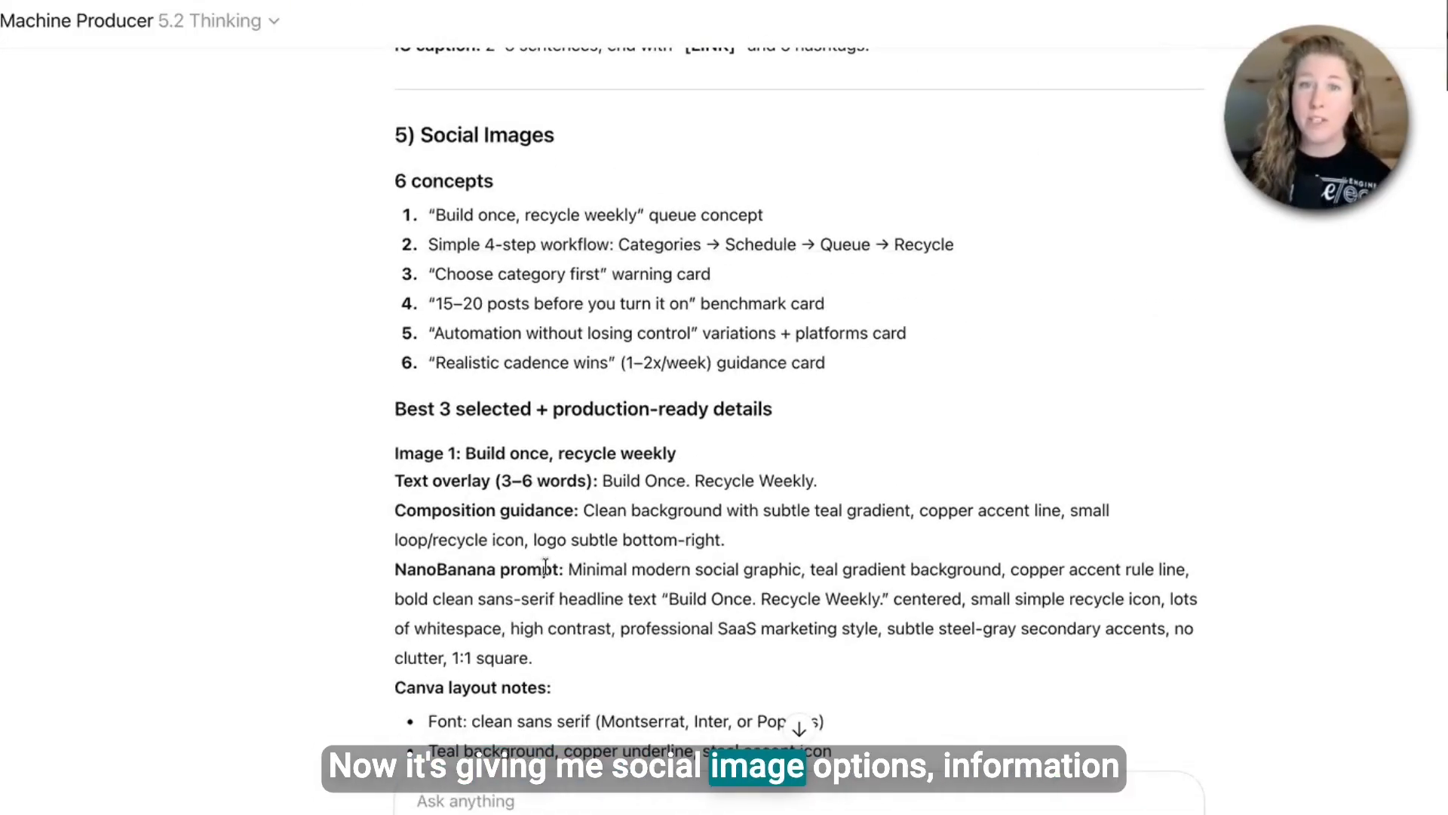
- Examine the social image concepts, NanoBanana prompts and Canva layout notes, then the blog article's meta details
scroll(544, 568, "down", 4)
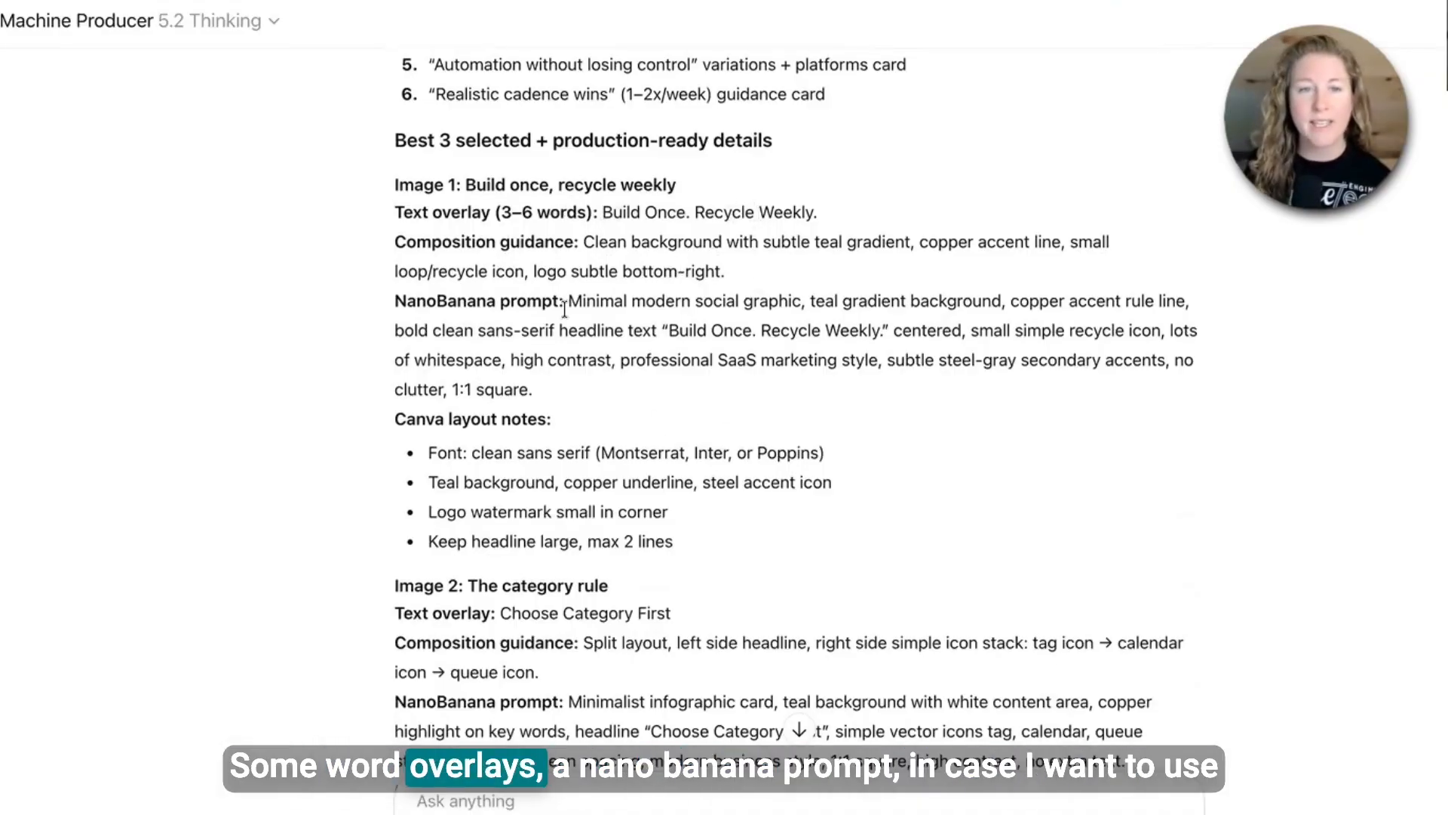
left_click_drag(570, 300, 649, 406)
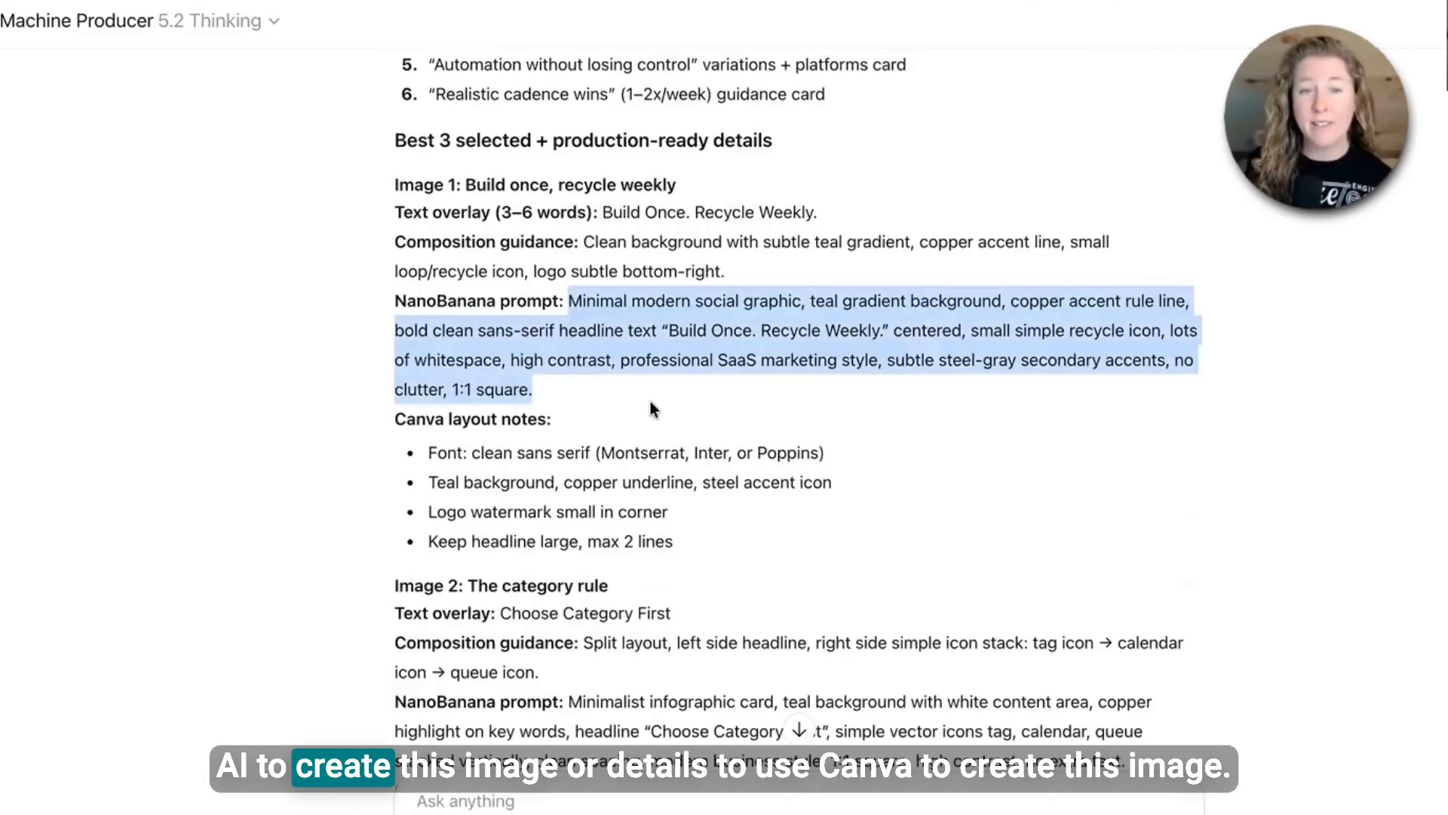
scroll(651, 401, "down", 1)
left_click_drag(448, 431, 681, 520)
scroll(686, 519, "down", 2)
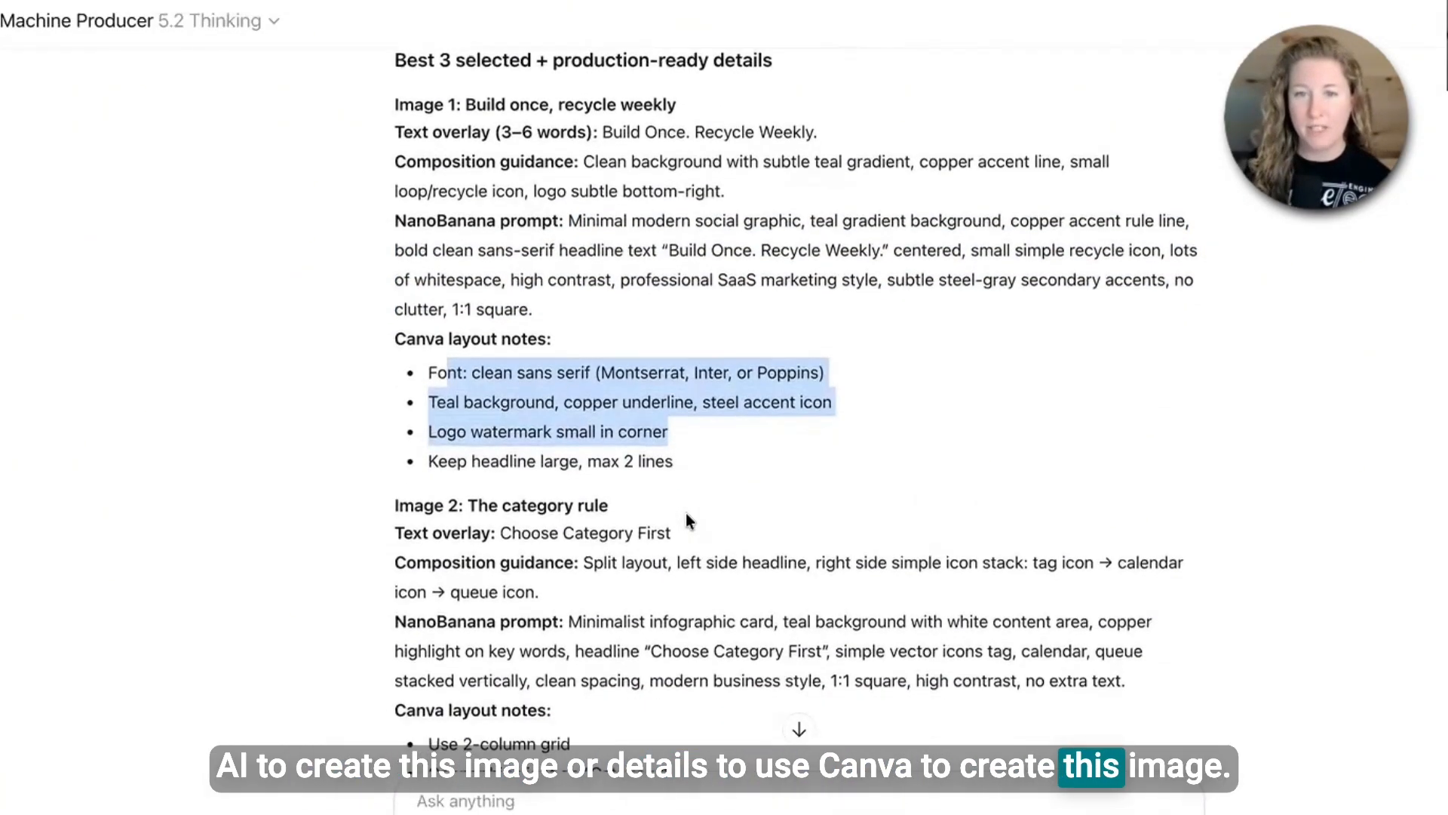
scroll(686, 513, "down", 10)
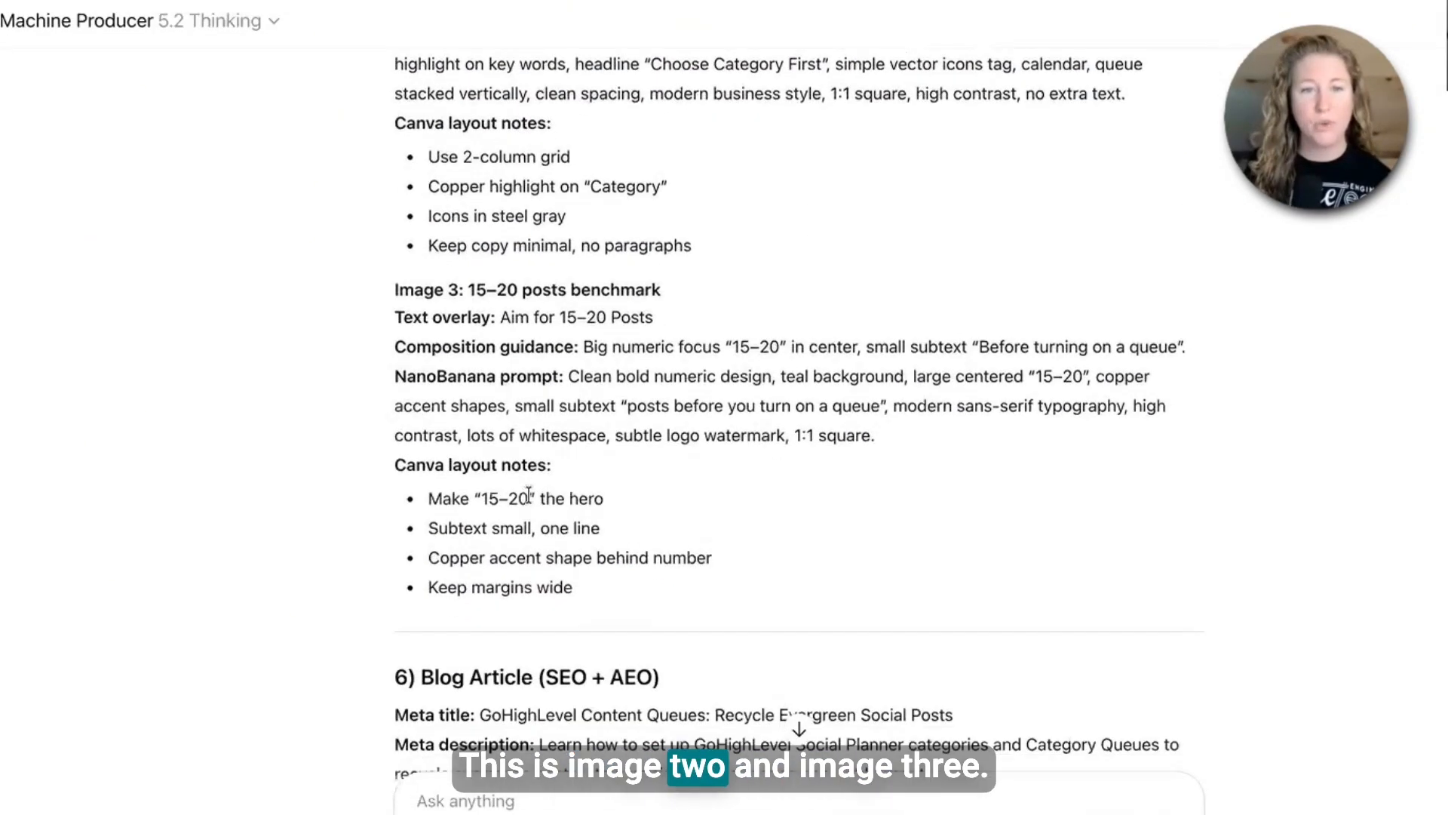
scroll(530, 514, "down", 3)
scroll(527, 541, "down", 2)
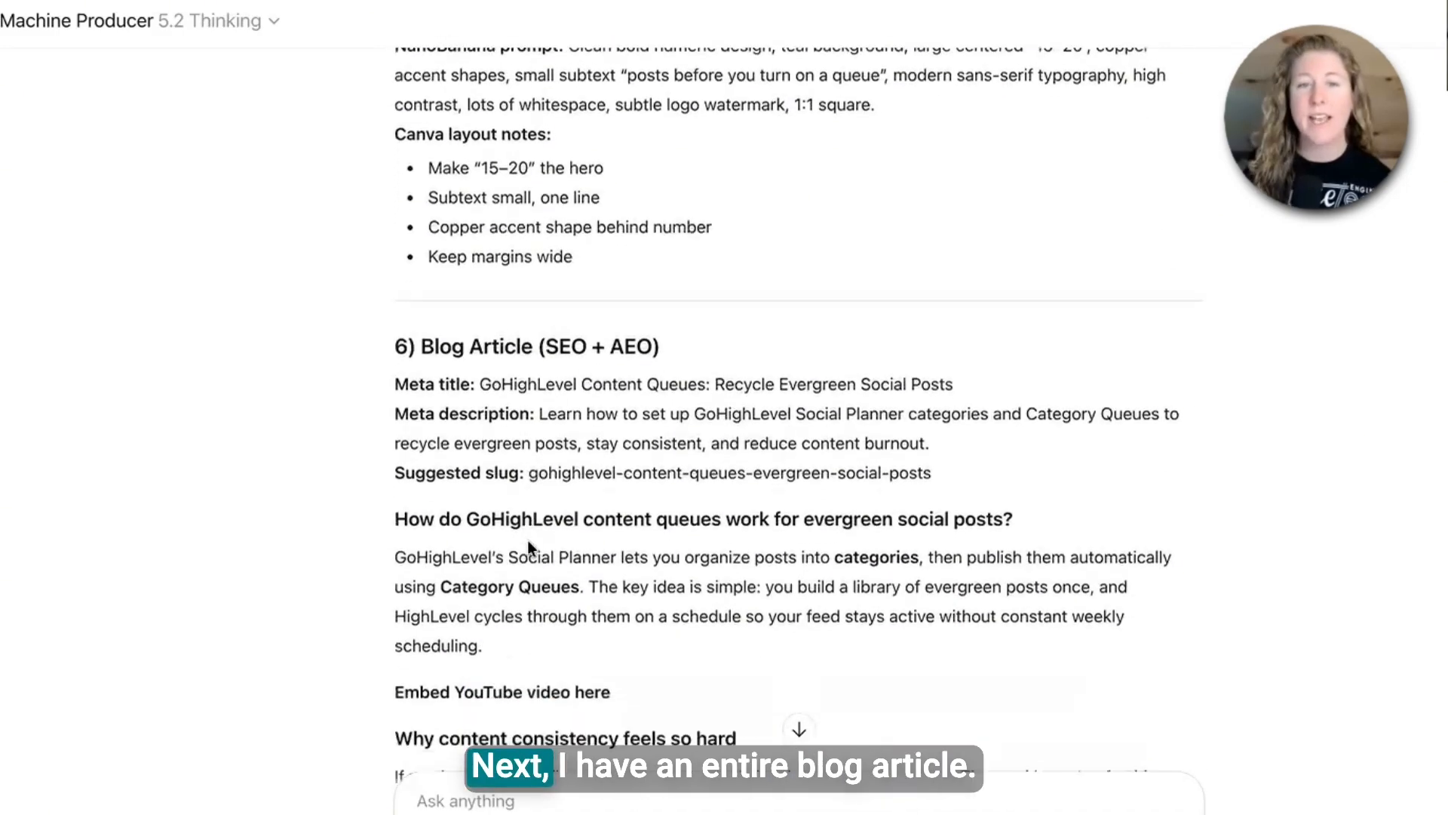
scroll(550, 539, "down", 2)
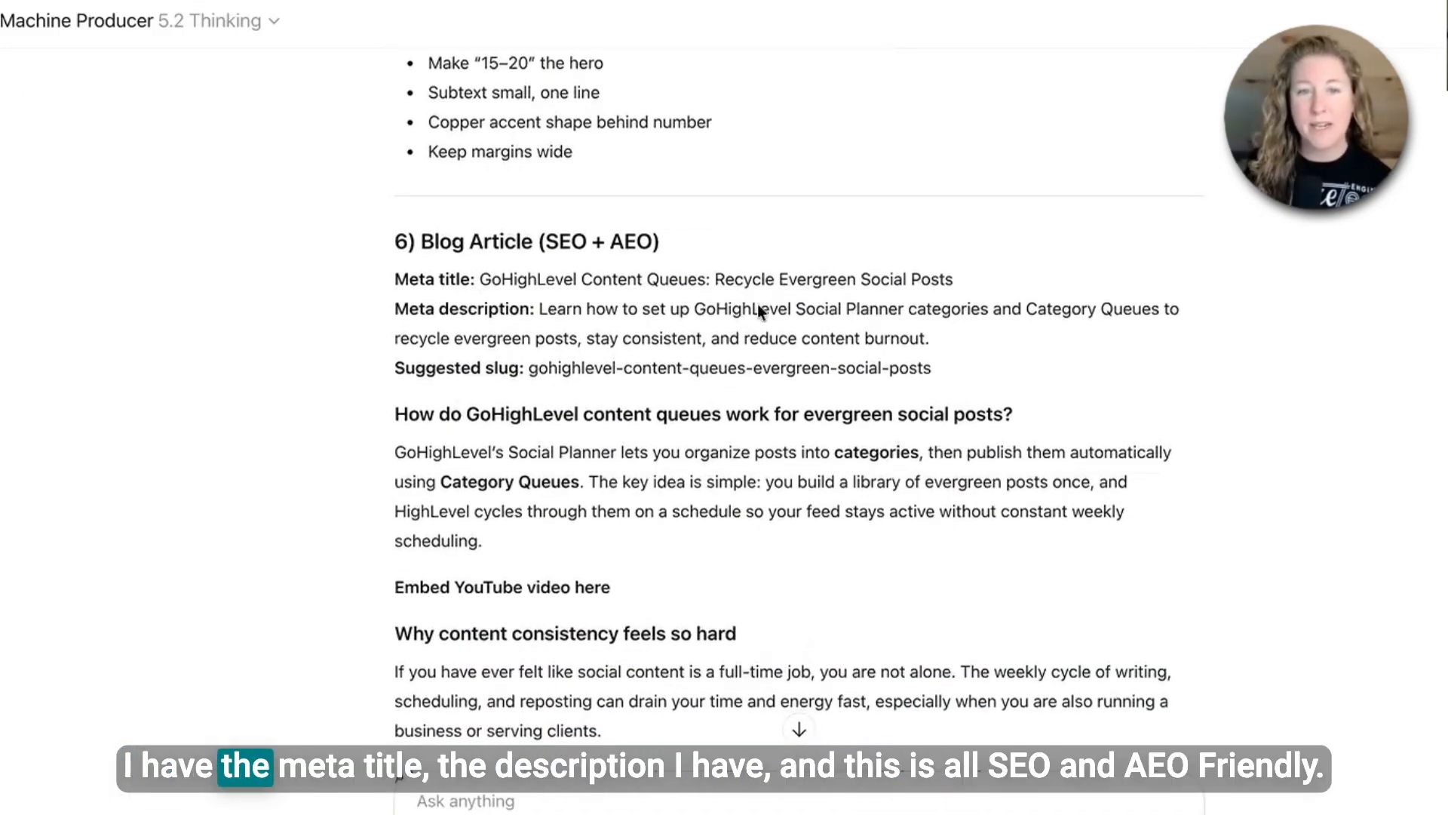
scroll(595, 421, "down", 2)
scroll(595, 421, "down", 1)
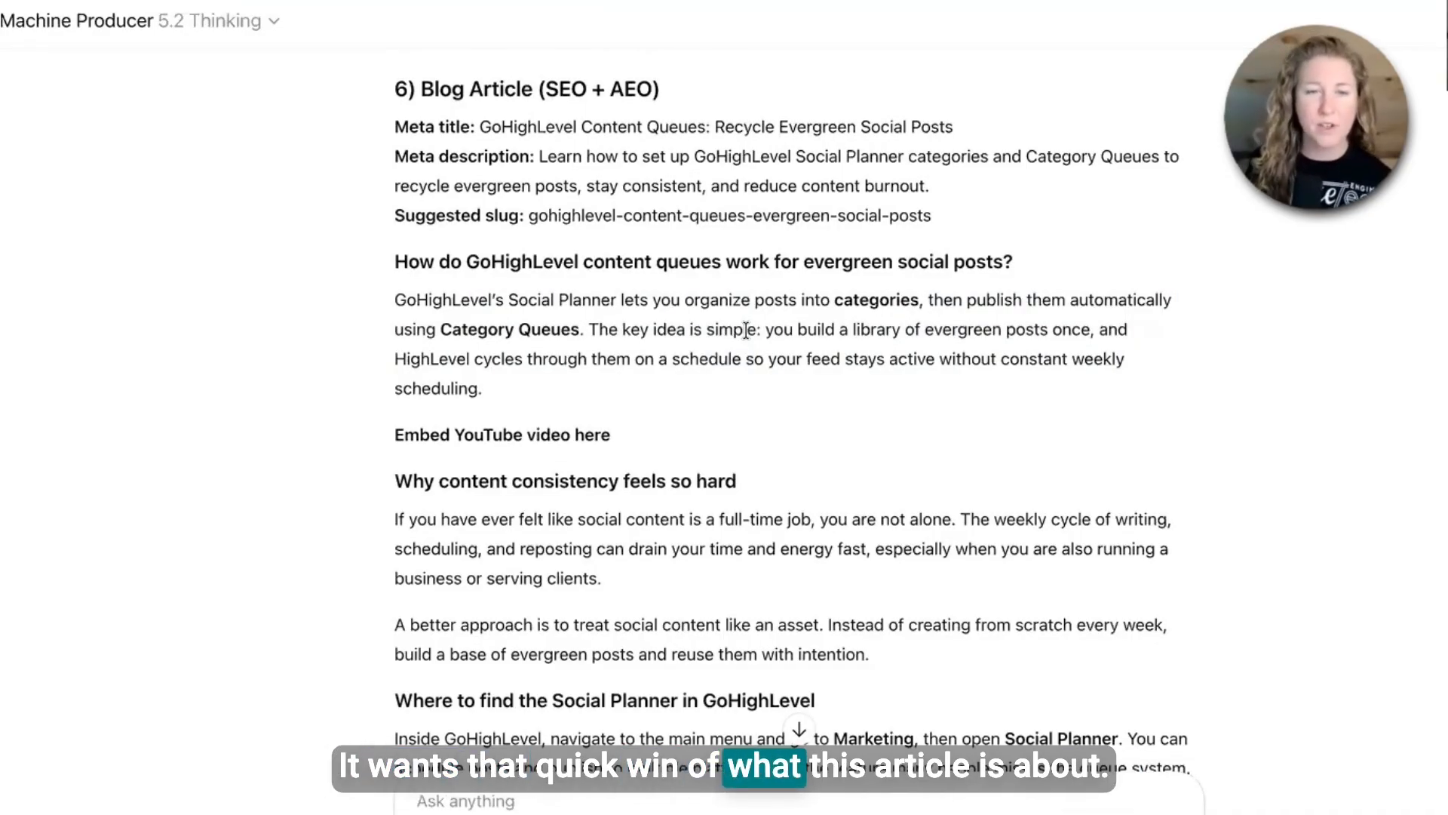
- Read through the rest of the blog article, its link placeholders and FAQ section
left_click_drag(465, 435, 572, 437)
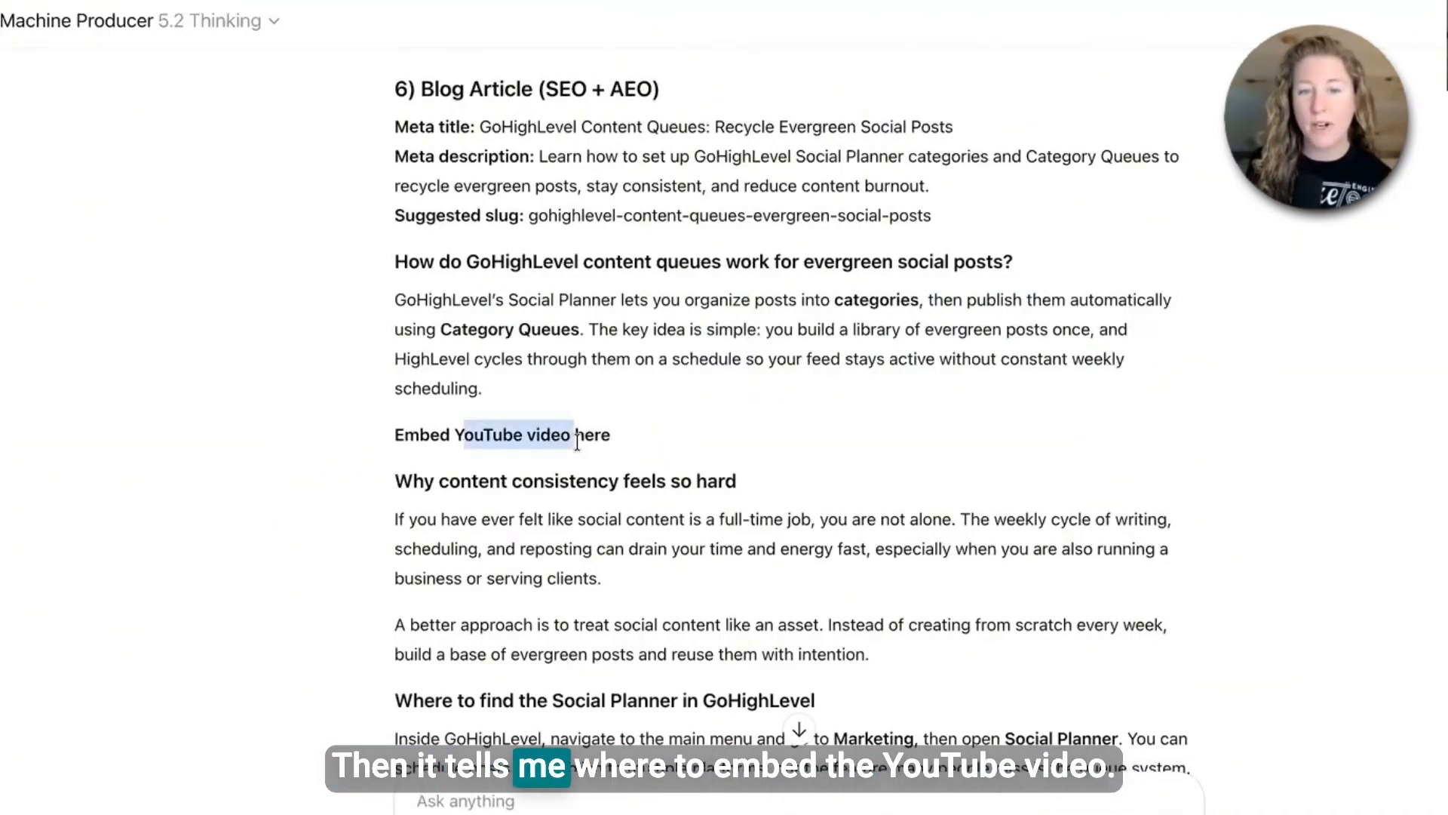
left_click(593, 447)
scroll(581, 483, "down", 3)
scroll(581, 488, "down", 5)
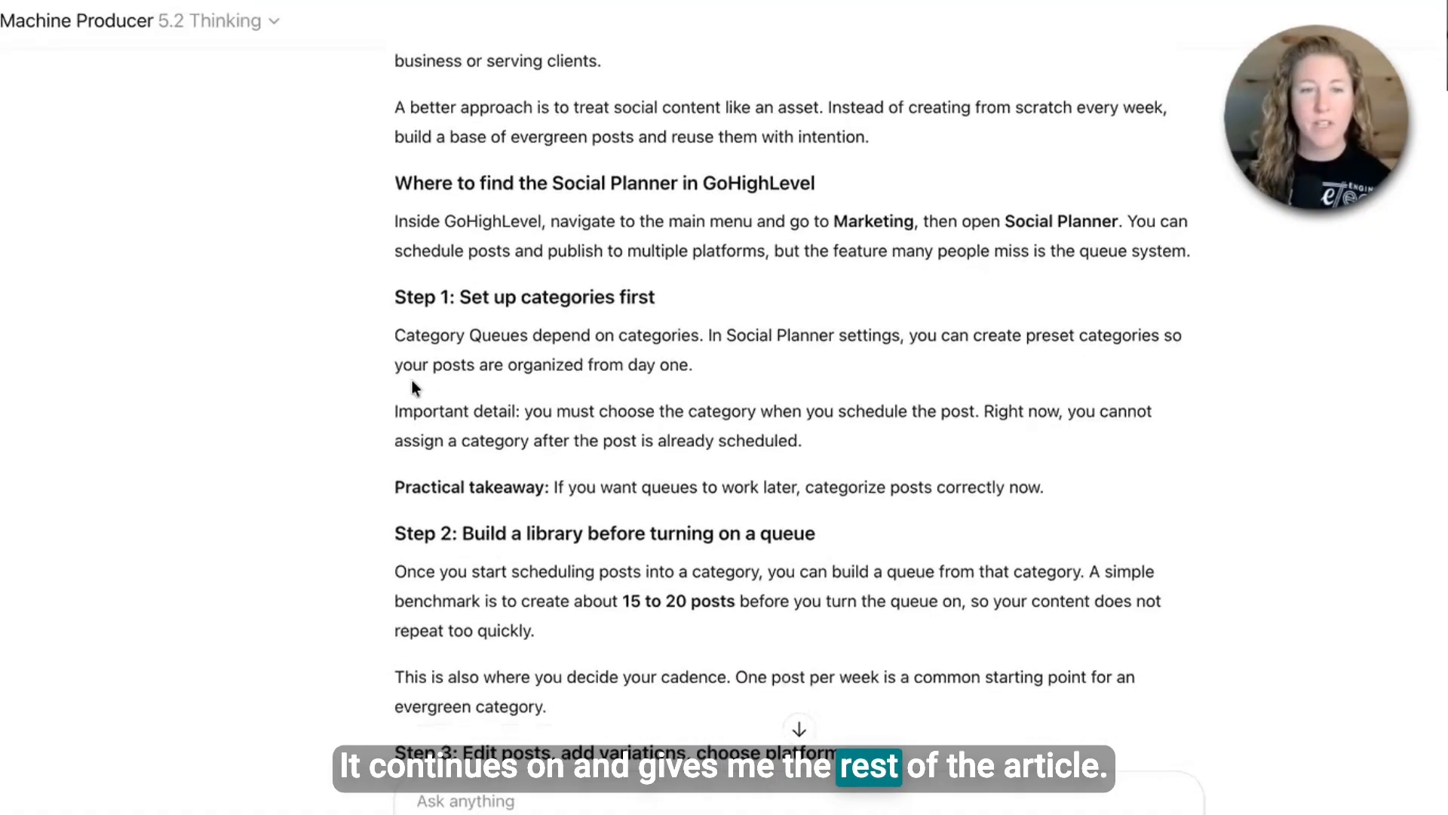
scroll(505, 483, "down", 1)
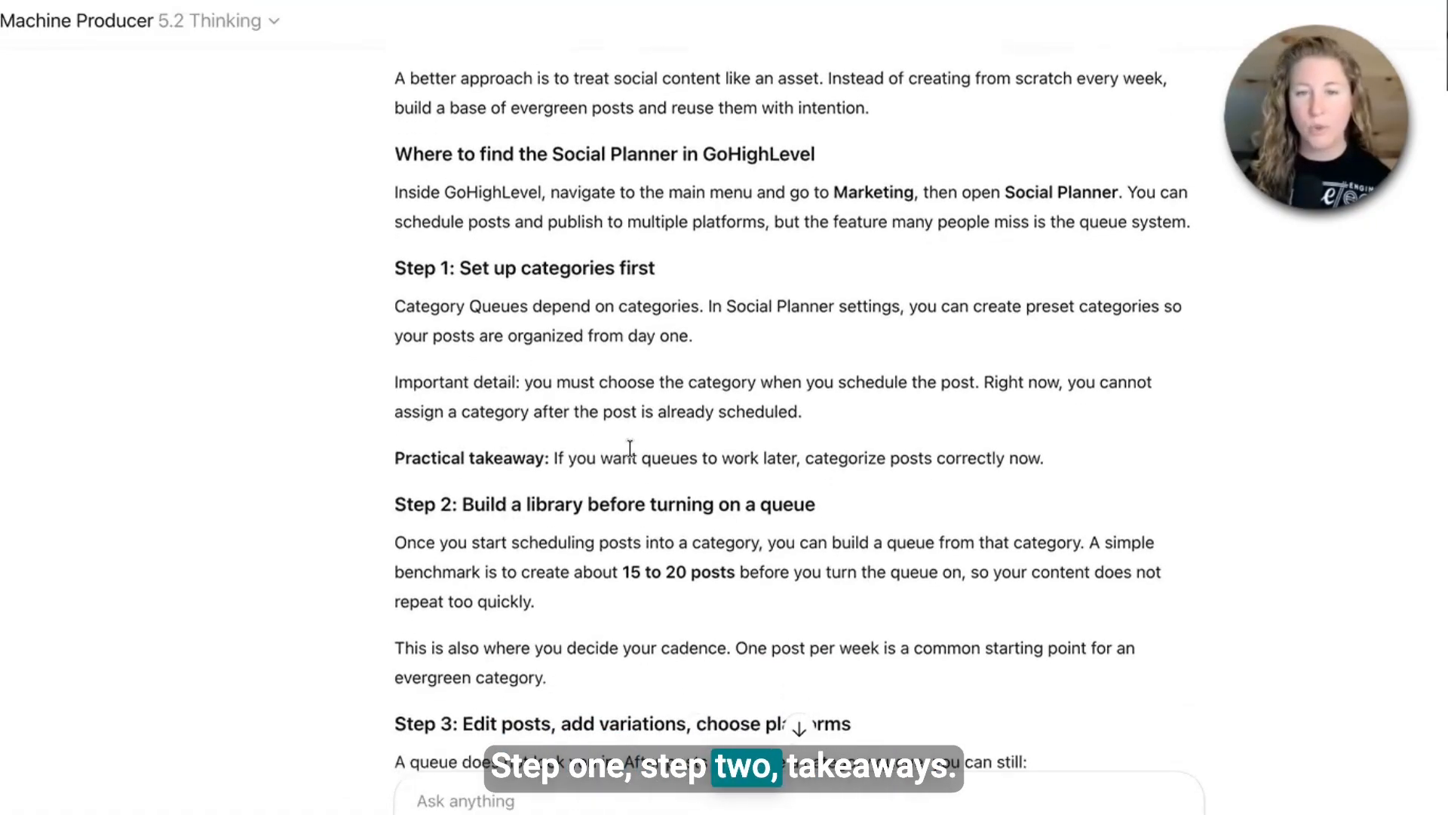
scroll(632, 447, "down", 8)
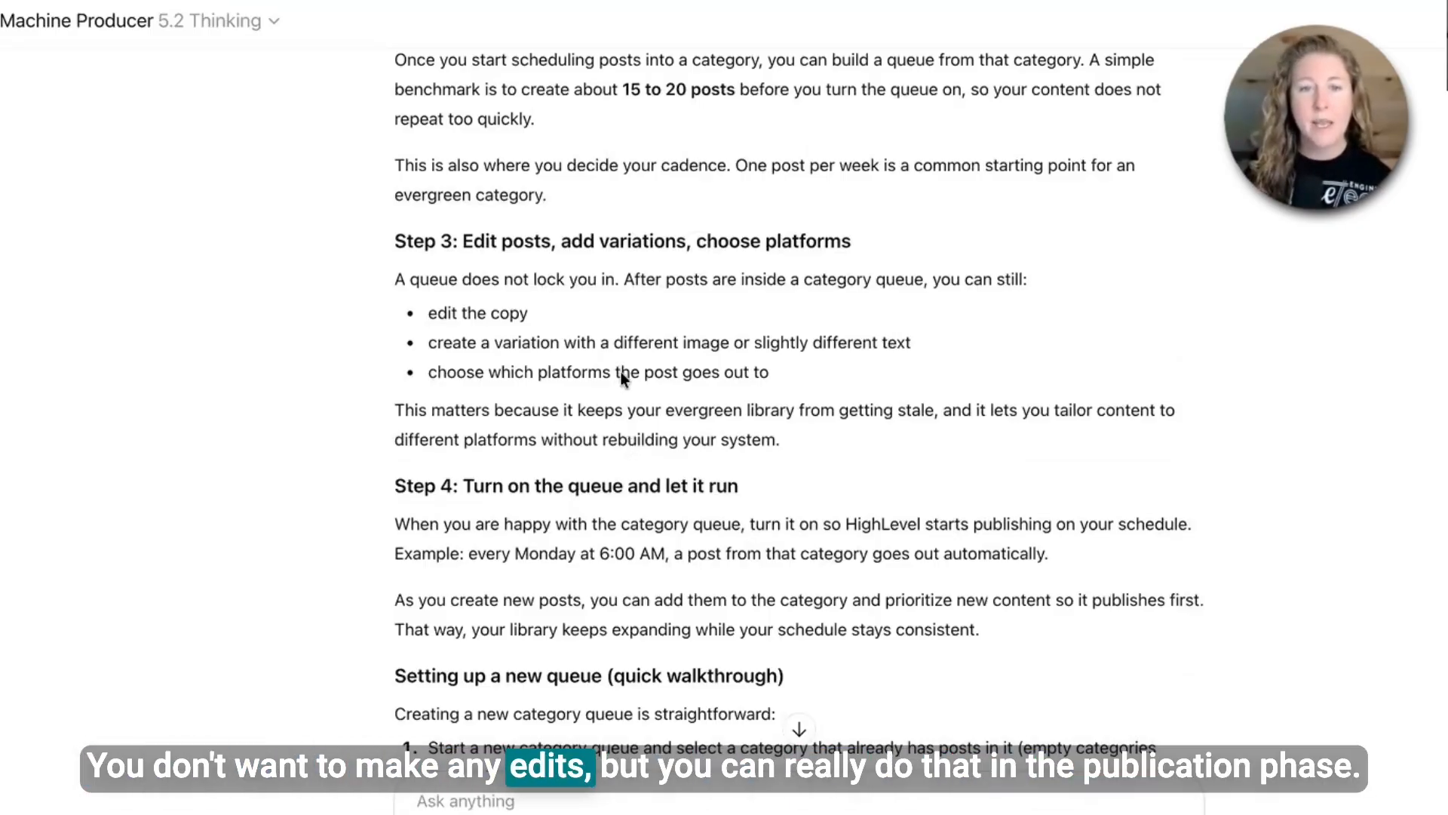
scroll(619, 373, "down", 5)
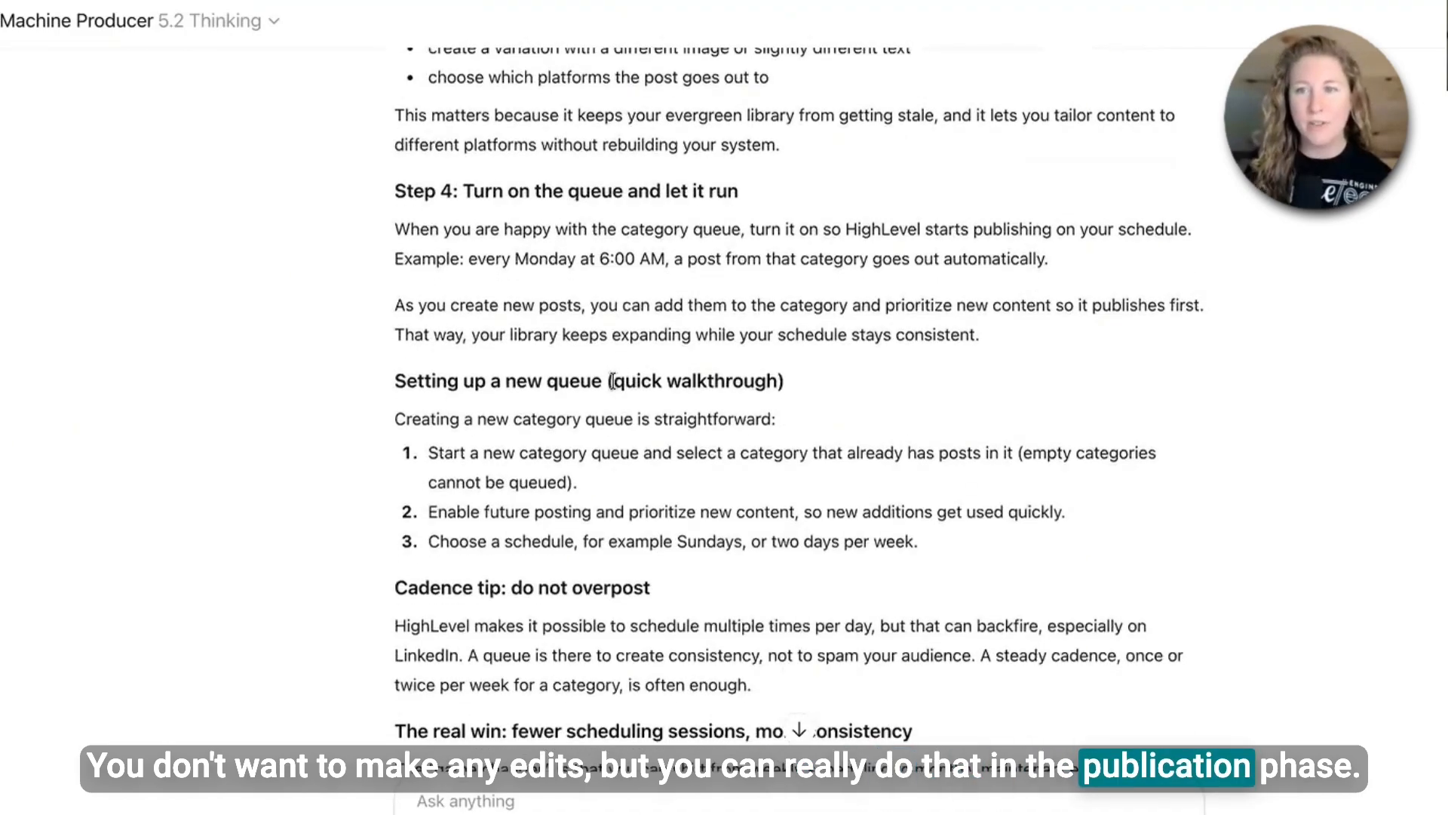
scroll(615, 382, "down", 1)
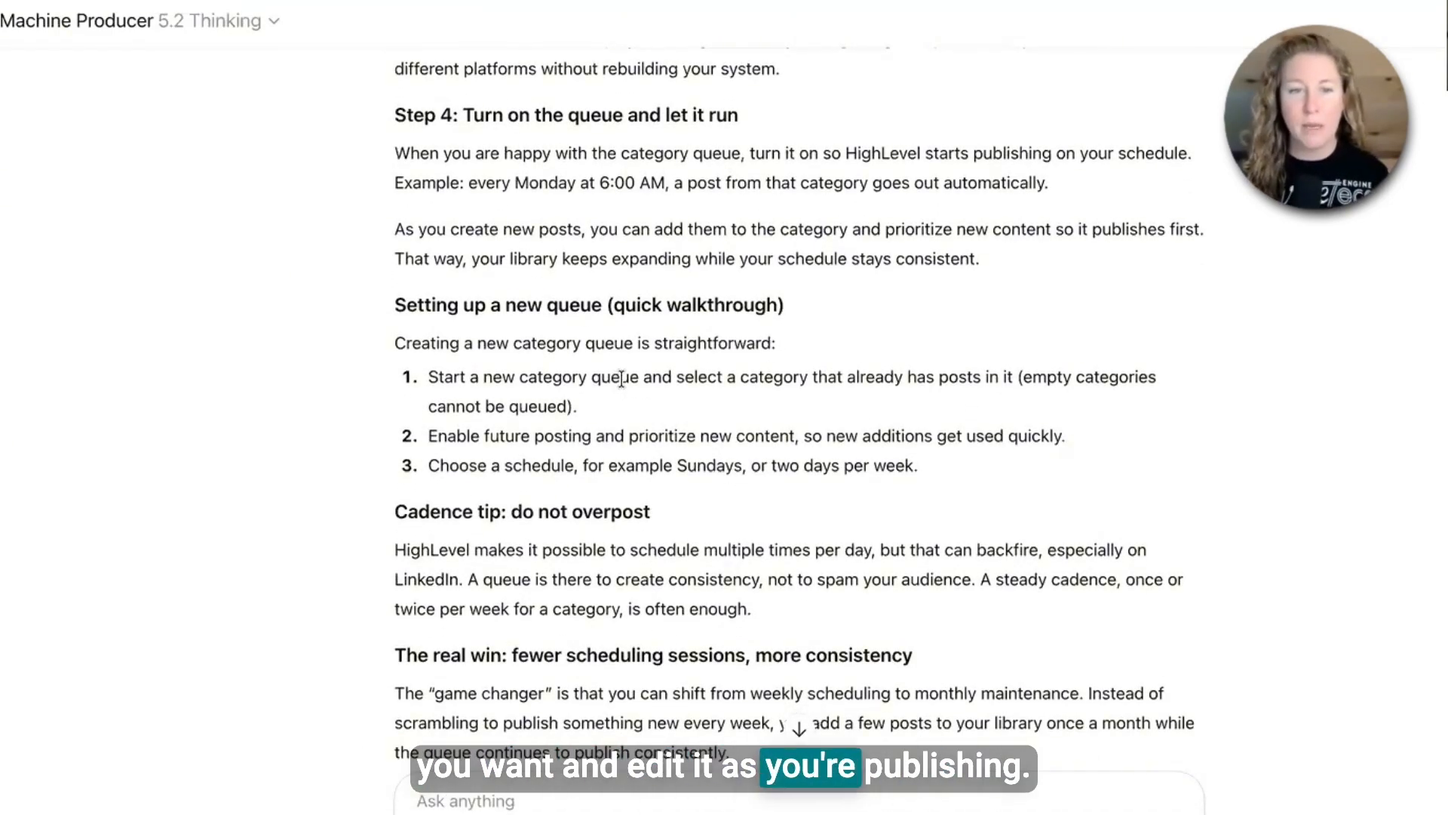
scroll(640, 397, "down", 10)
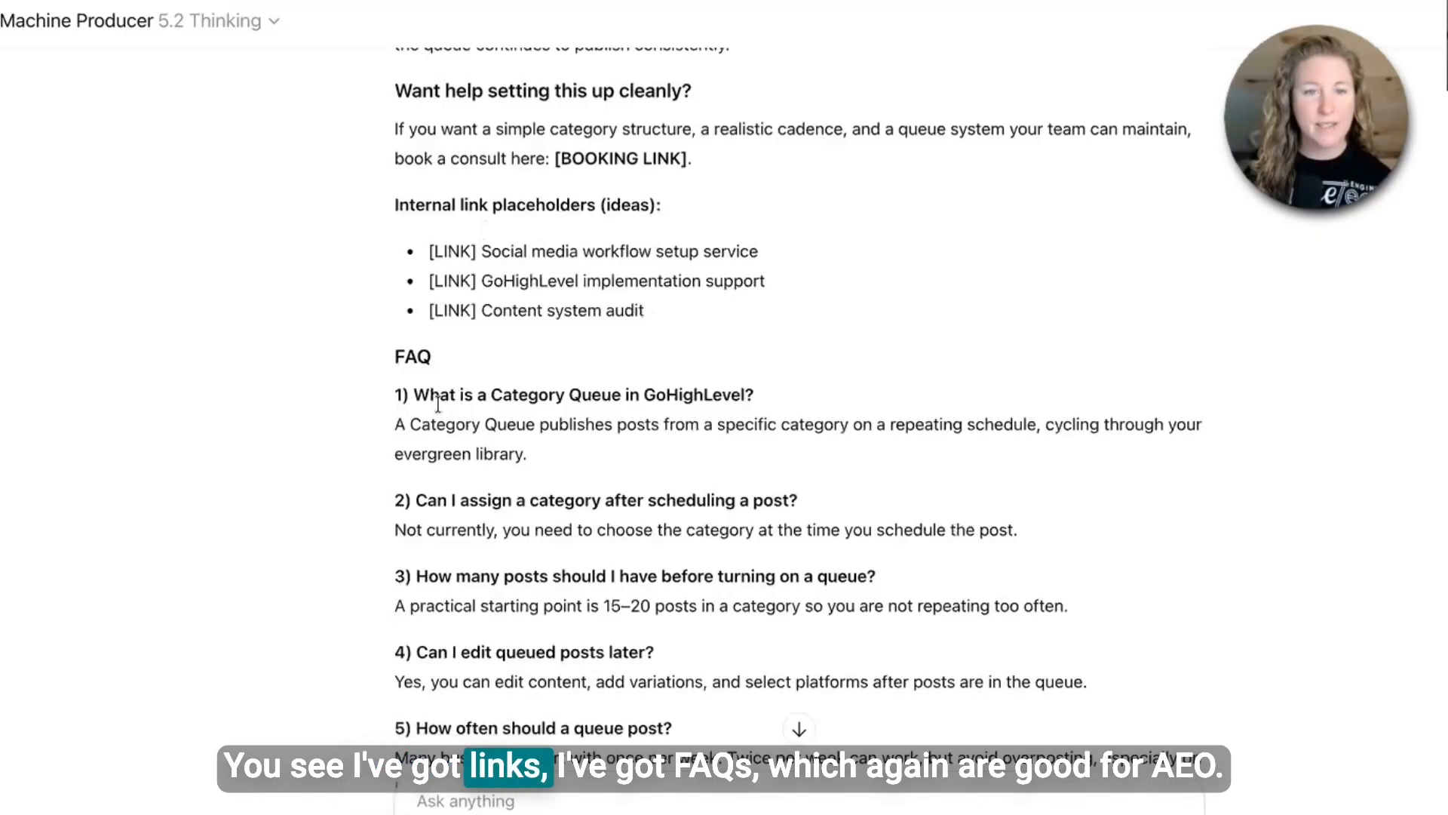
scroll(502, 496, "down", 2)
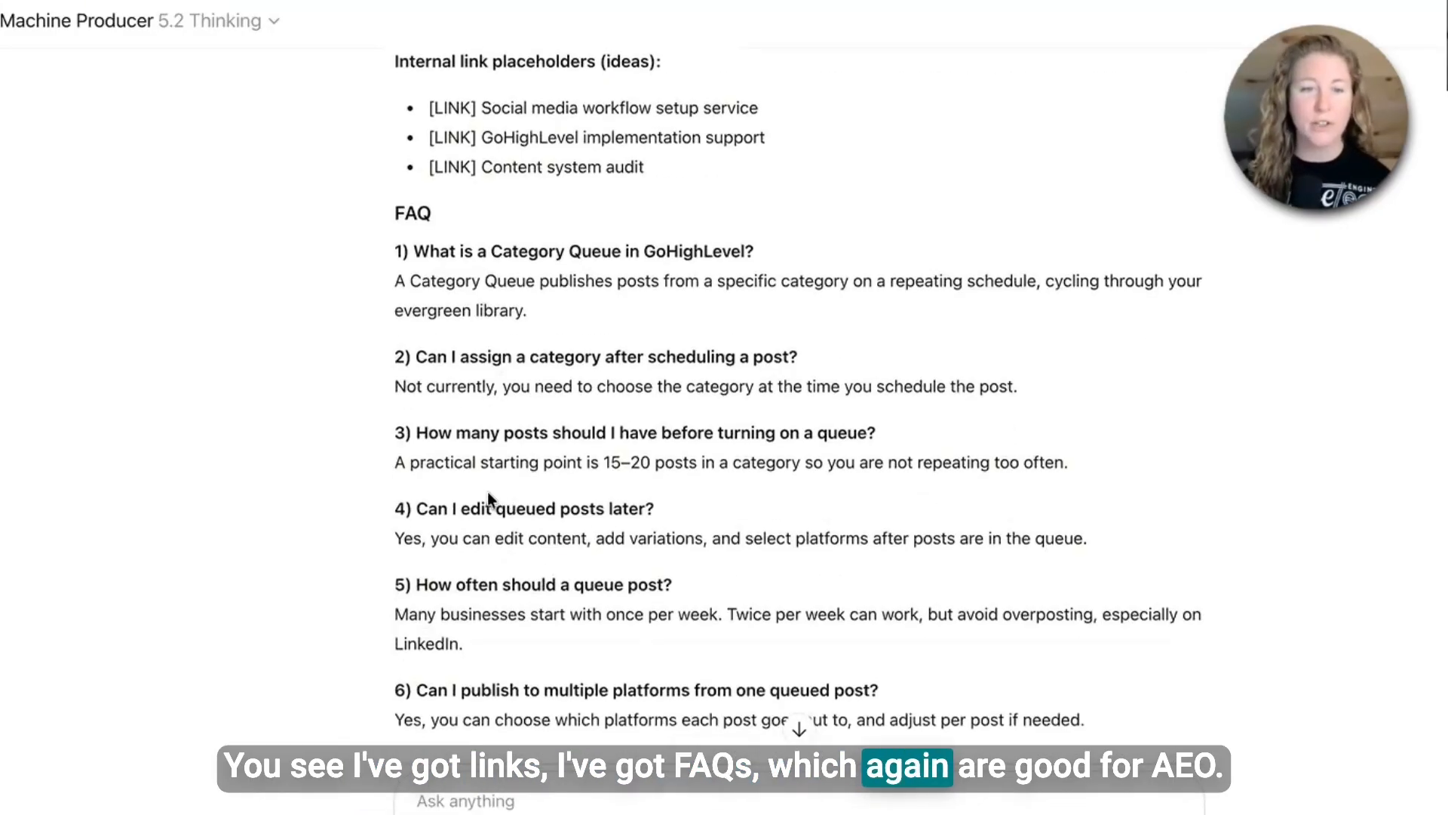
scroll(495, 492, "down", 8)
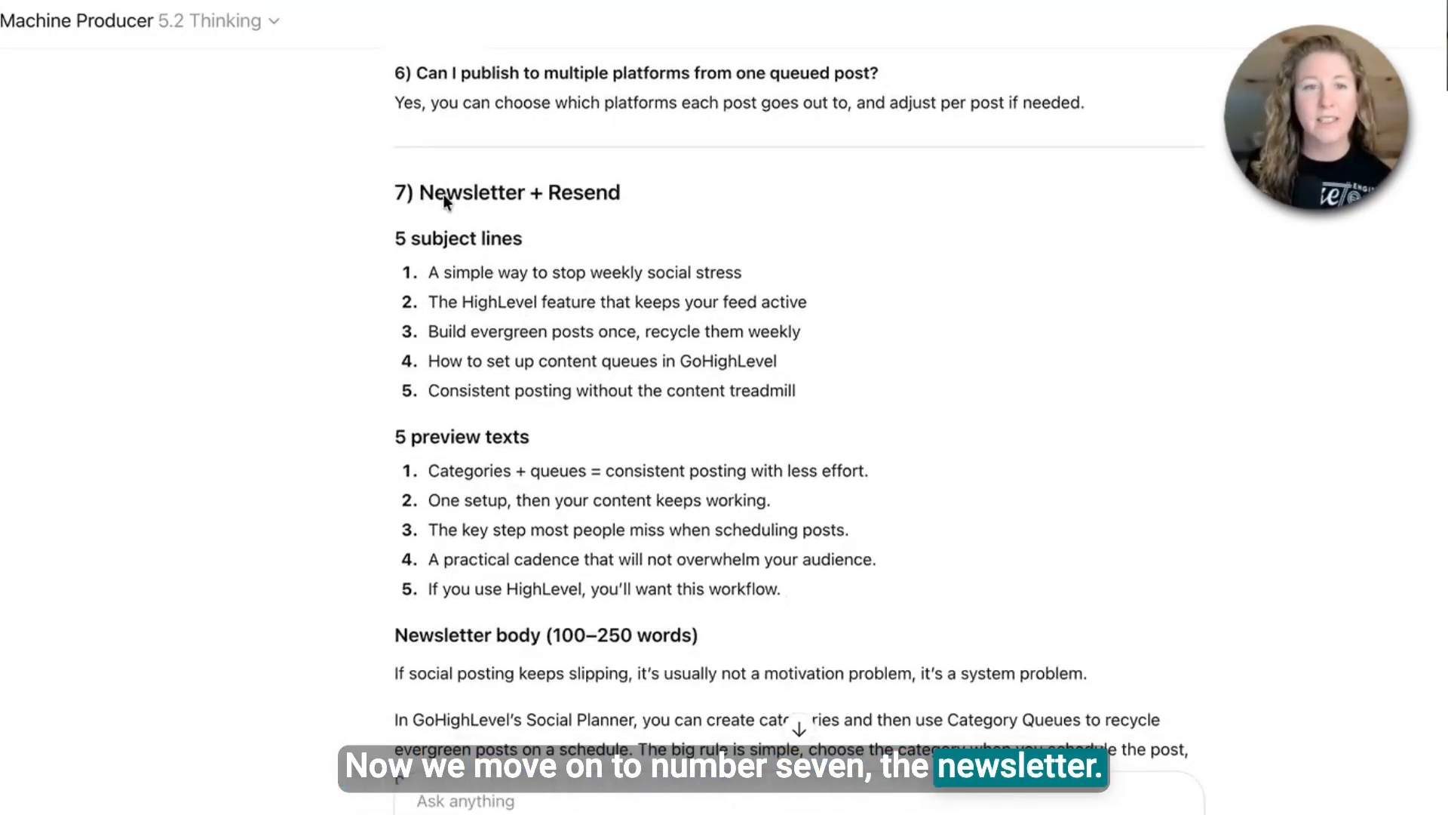
- Review the newsletter subject lines, preview texts, body, resend-to-non-openers section and the QA checklist
scroll(458, 483, "down", 4)
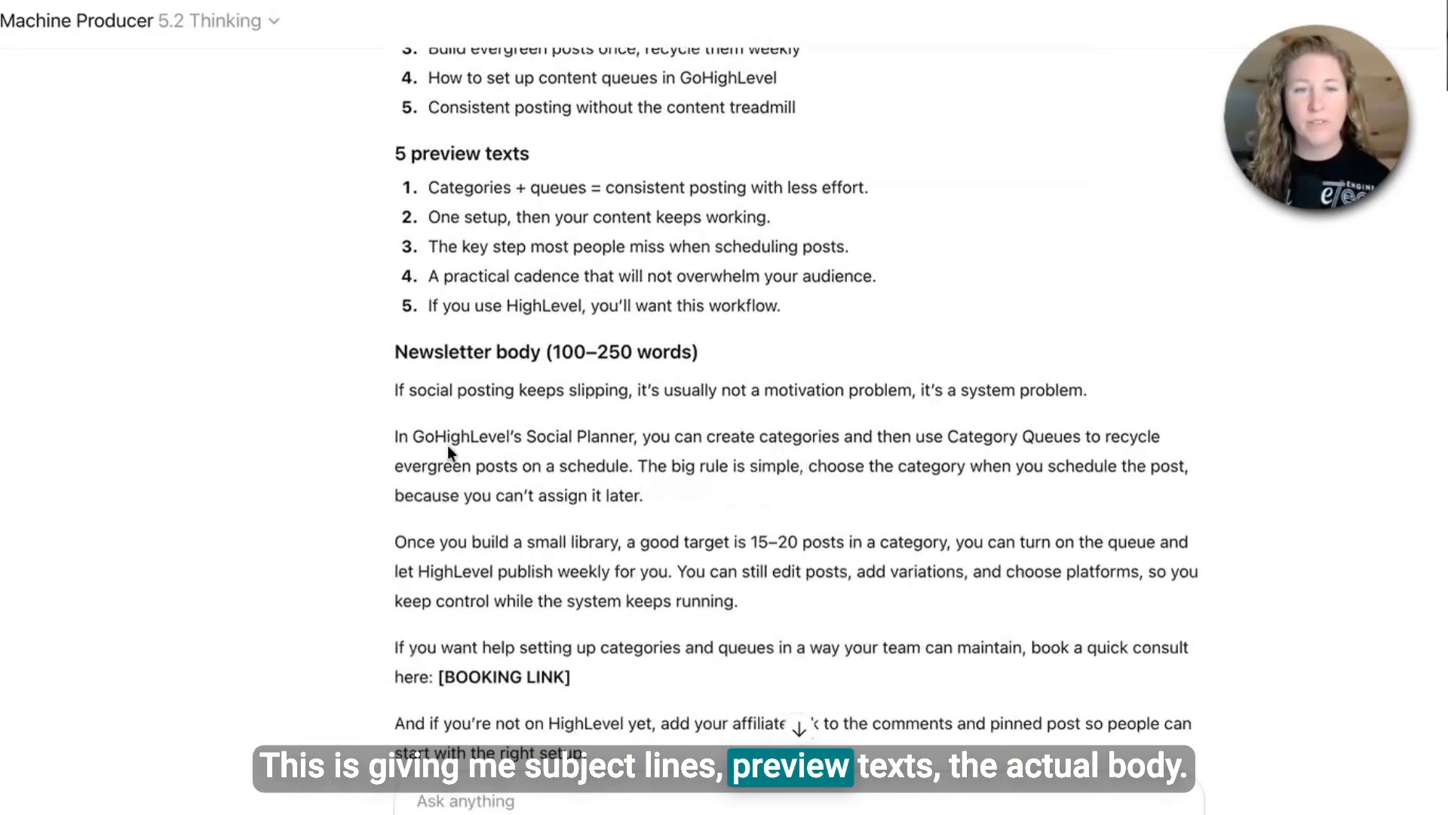
scroll(500, 472, "down", 7)
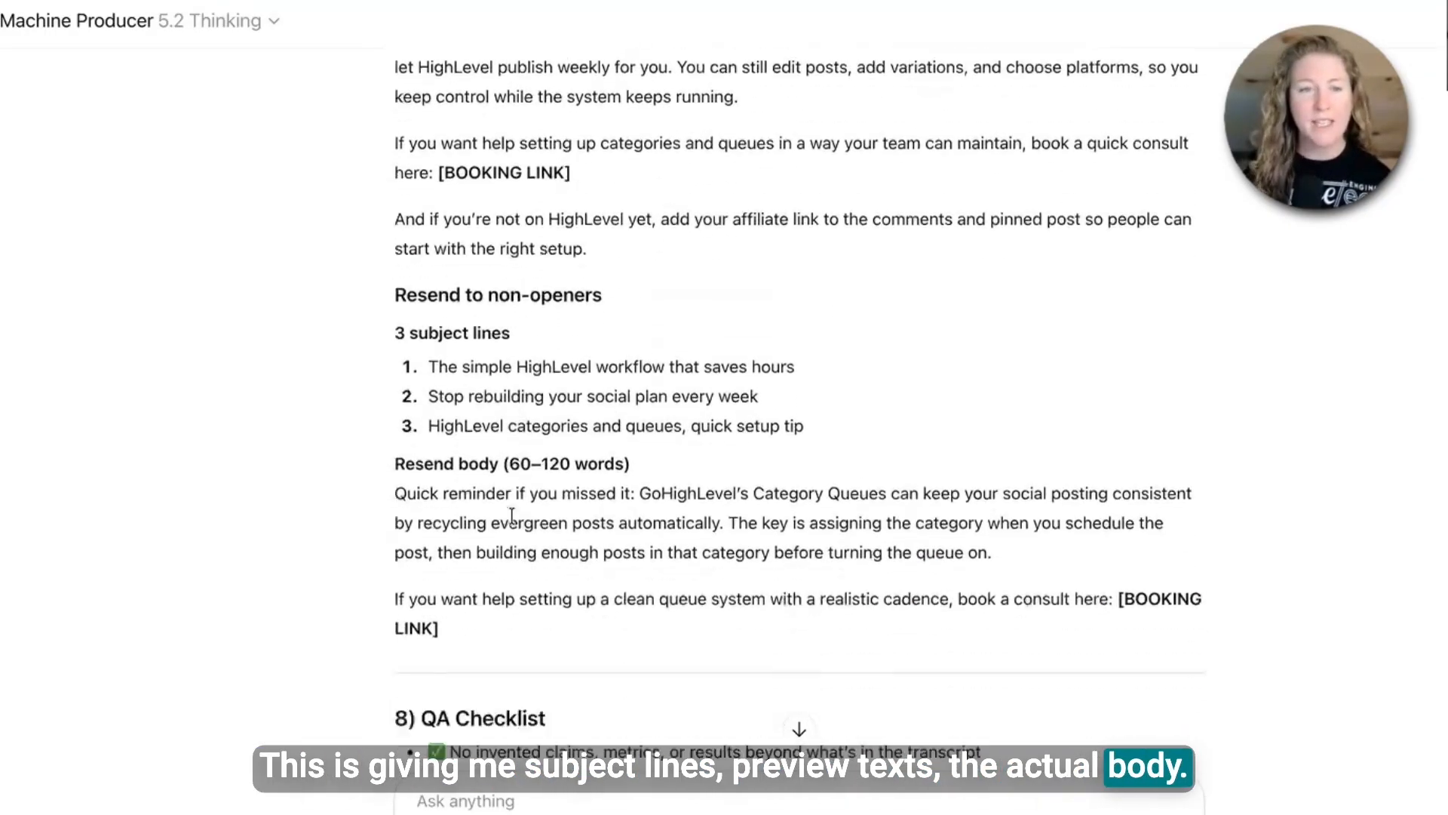
left_click_drag(451, 266, 627, 270)
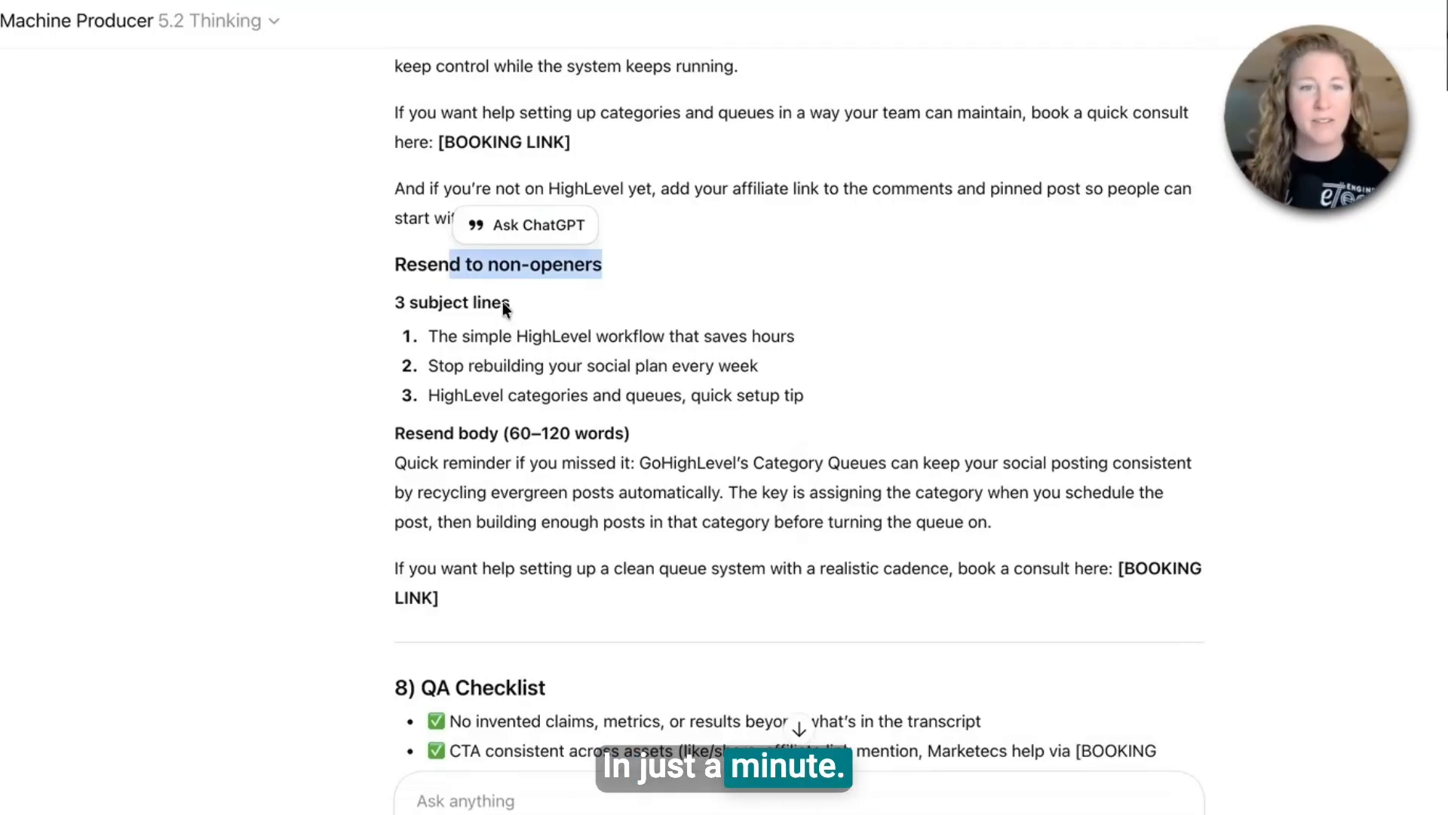
scroll(458, 335, "down", 5)
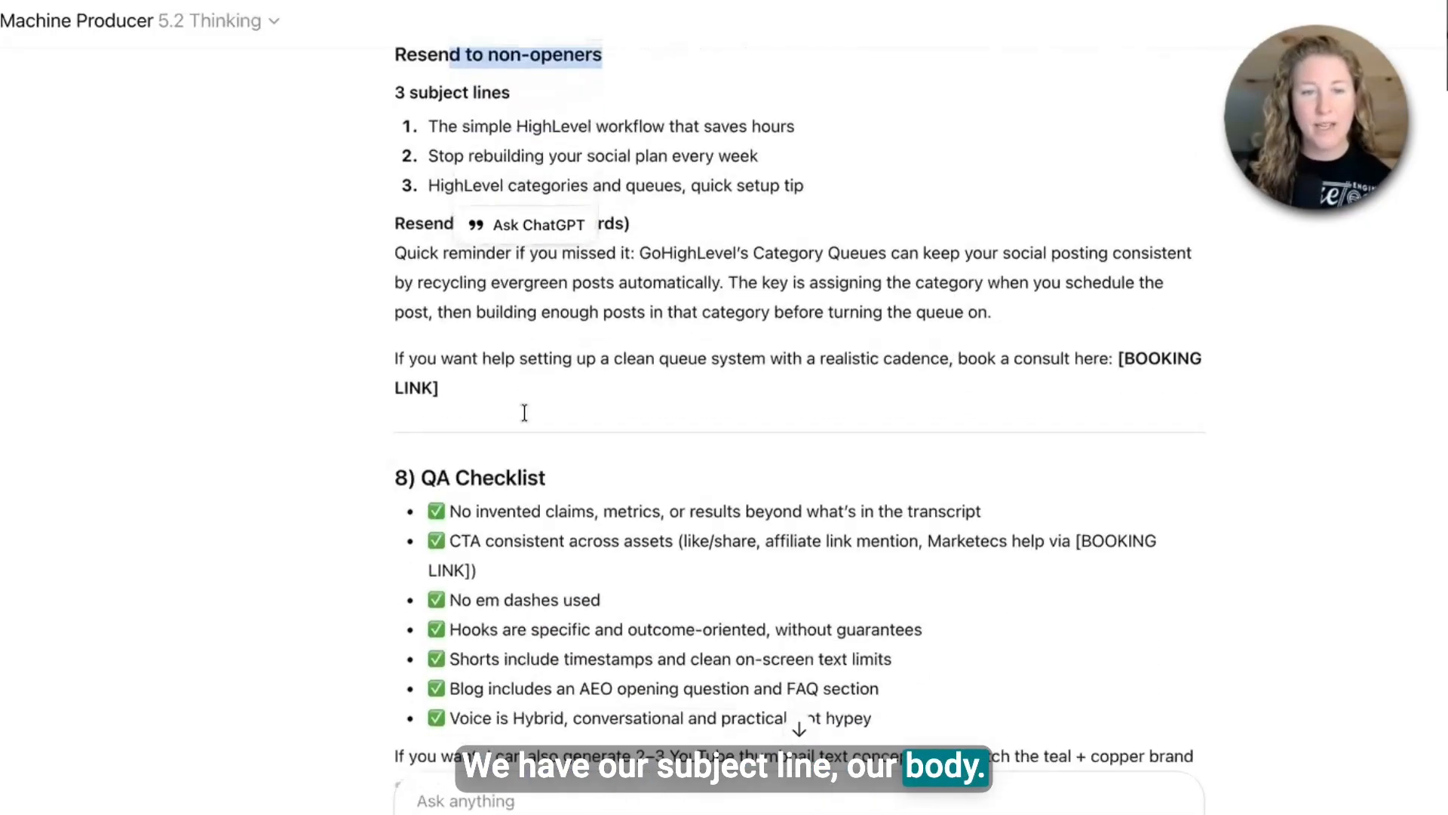
left_click_drag(436, 267, 906, 593)
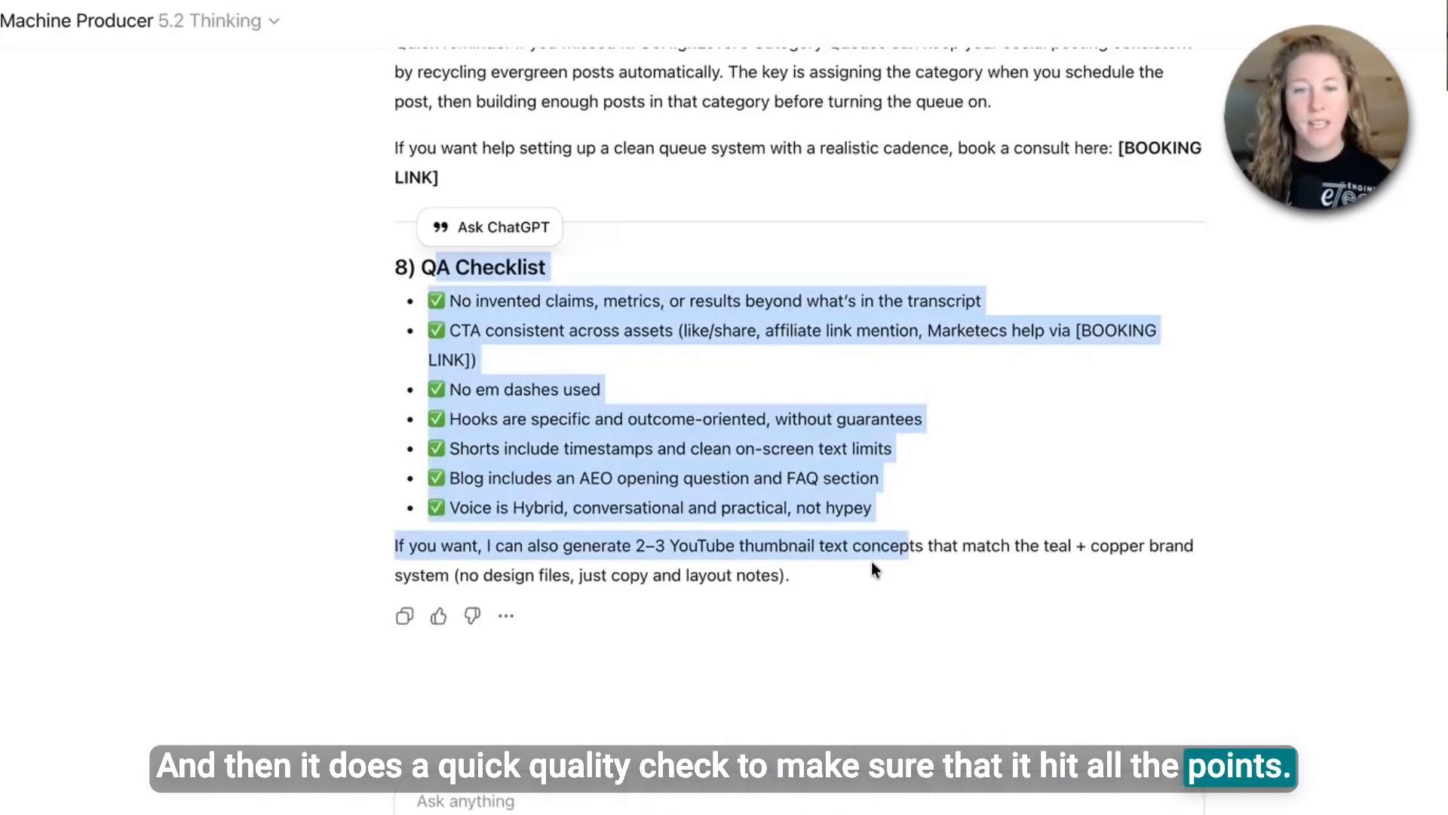
left_click(534, 530)
left_click_drag(603, 546, 842, 583)
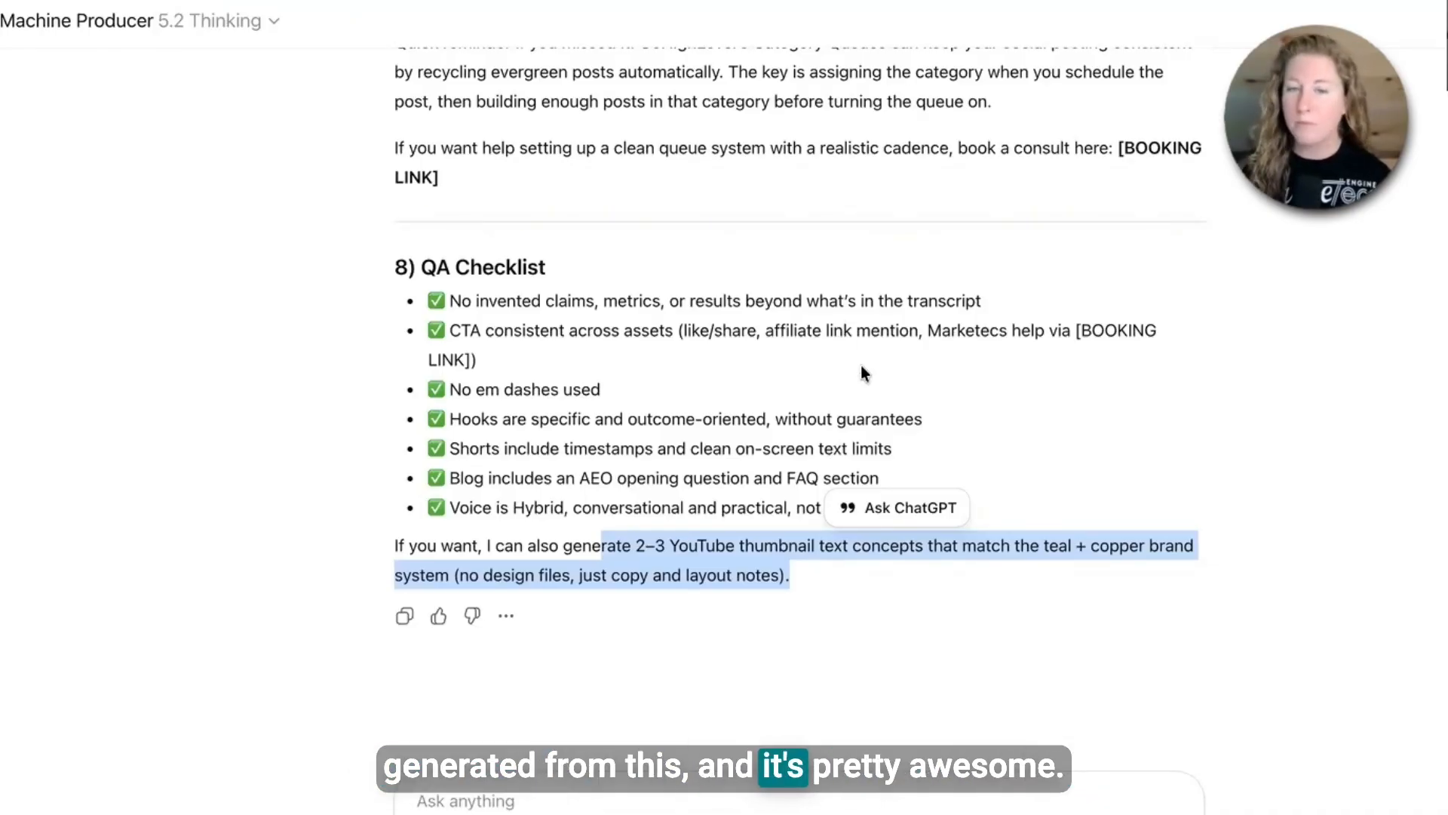
- Copy the NanoBanana prompt for Image 2, The category rule, from the generated image concepts
scroll(856, 373, "up", 9)
scroll(856, 377, "up", 1)
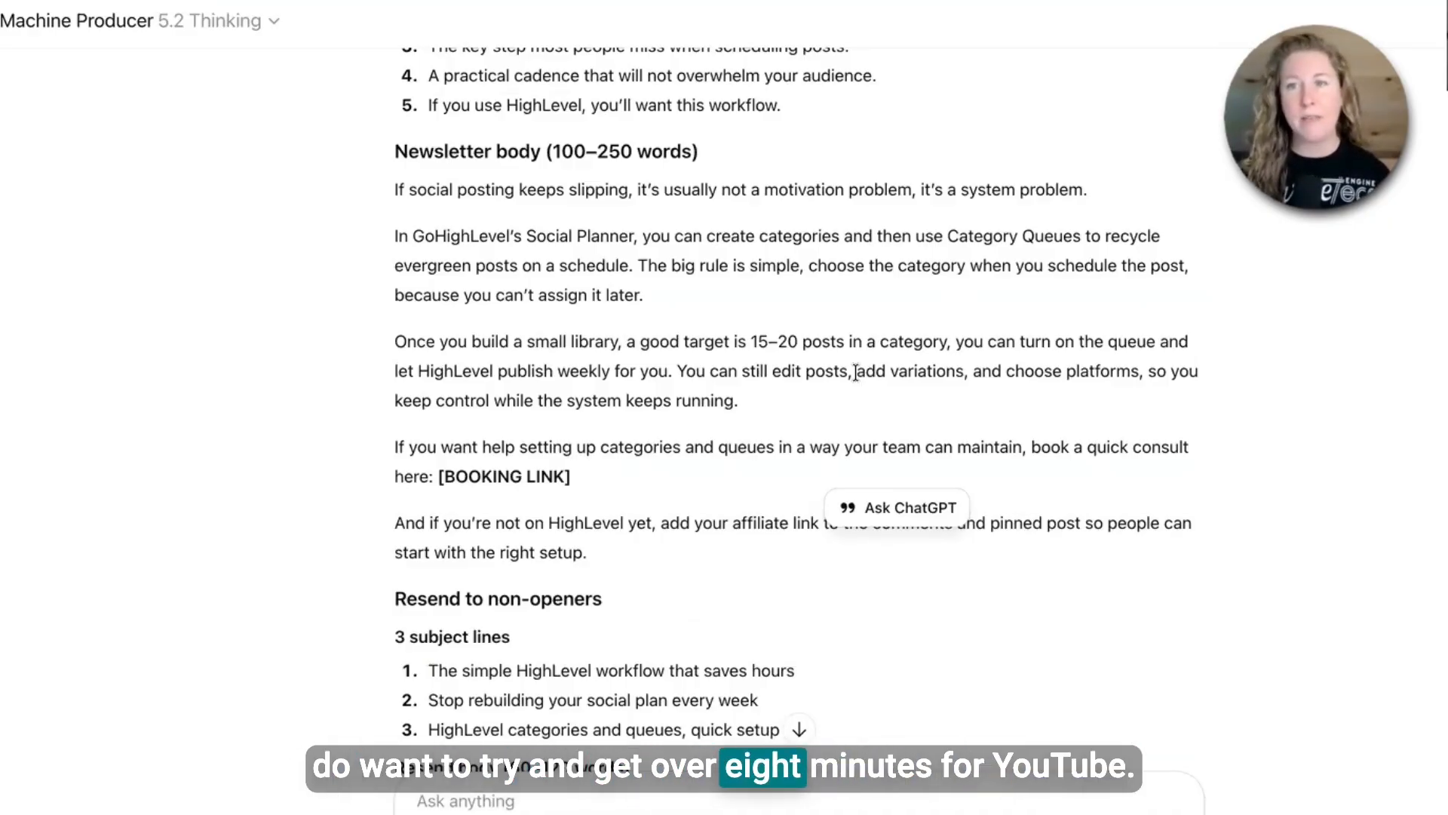
scroll(840, 395, "up", 16)
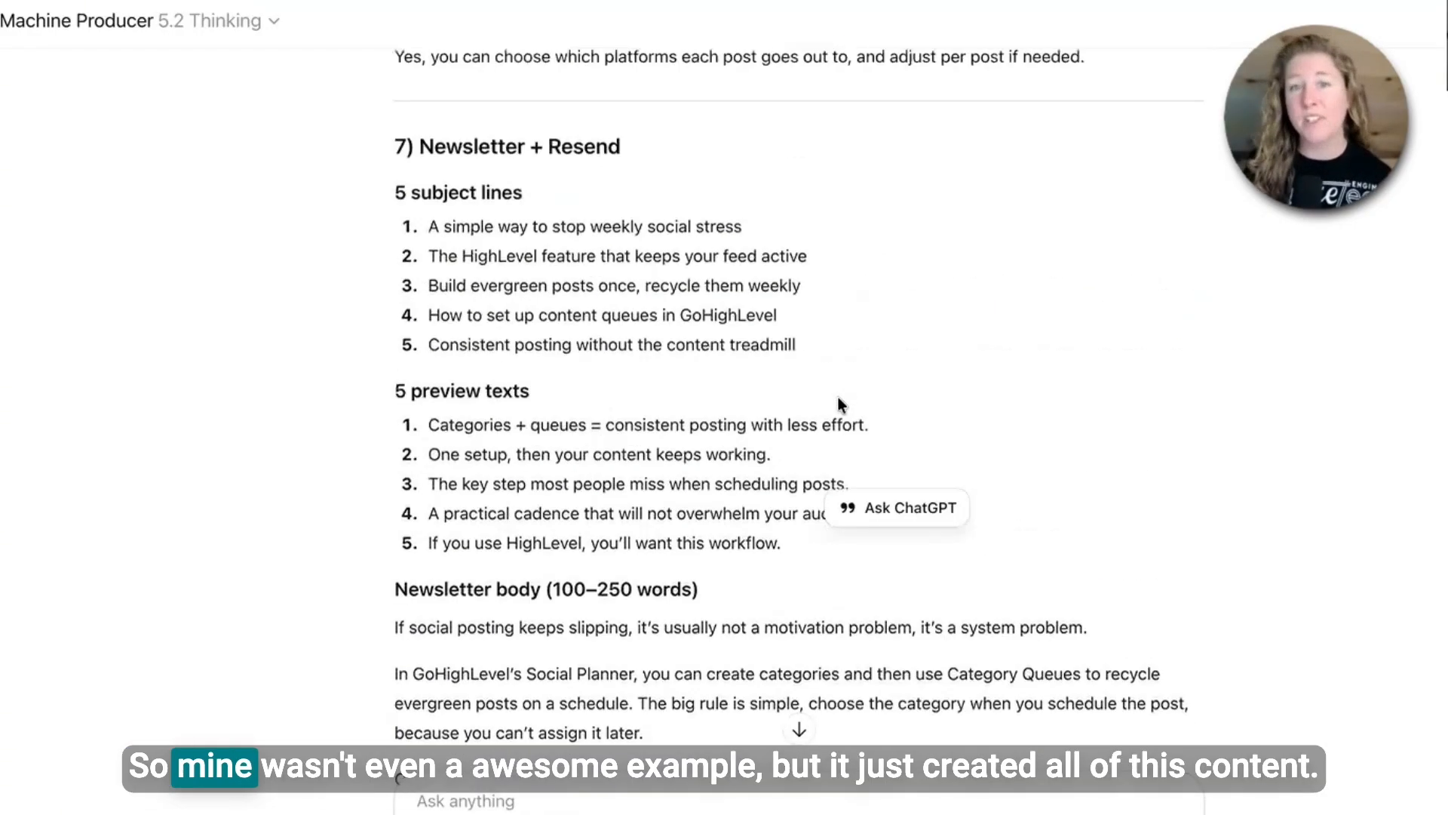
scroll(840, 395, "up", 20)
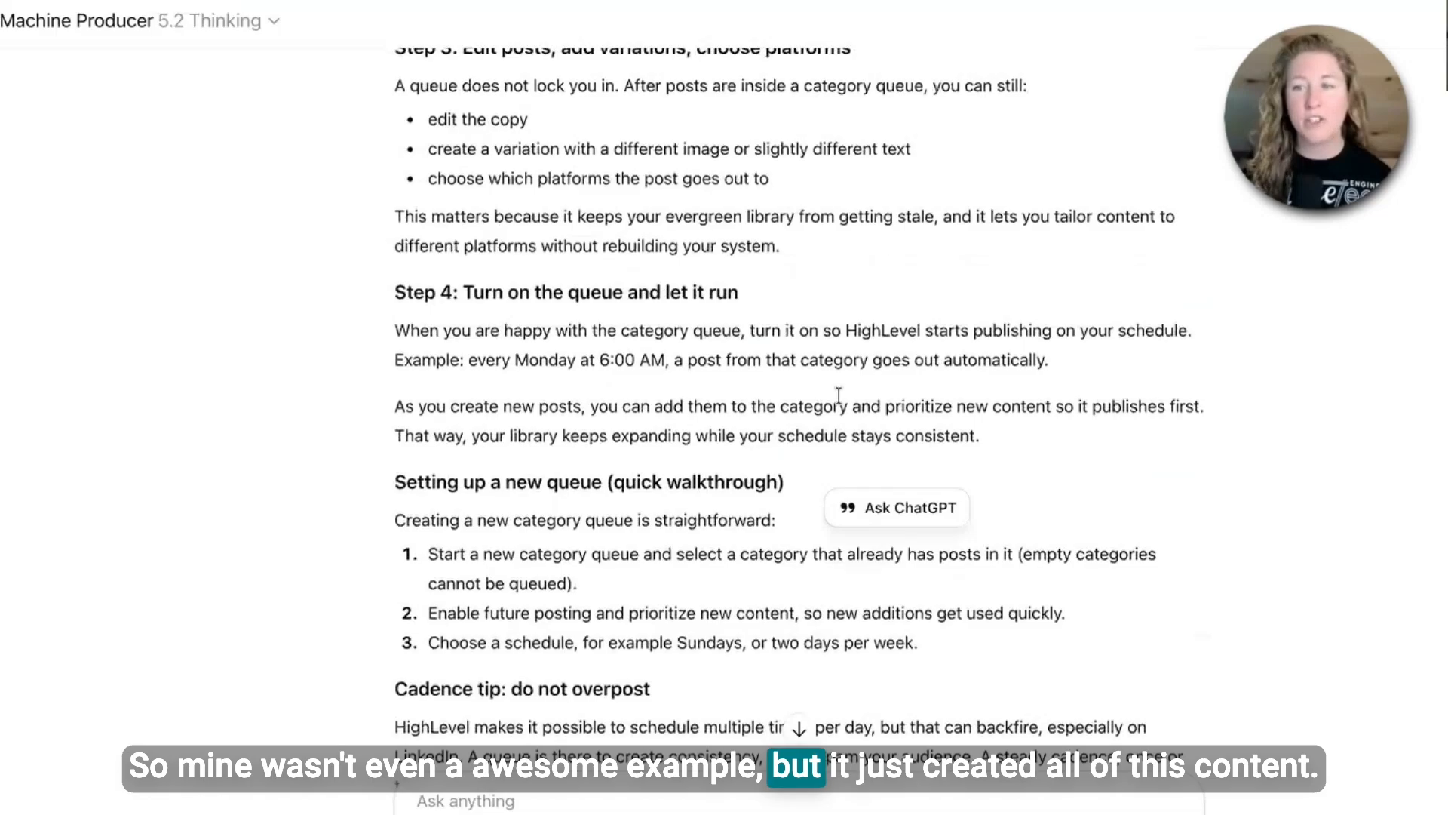
scroll(842, 396, "up", 20)
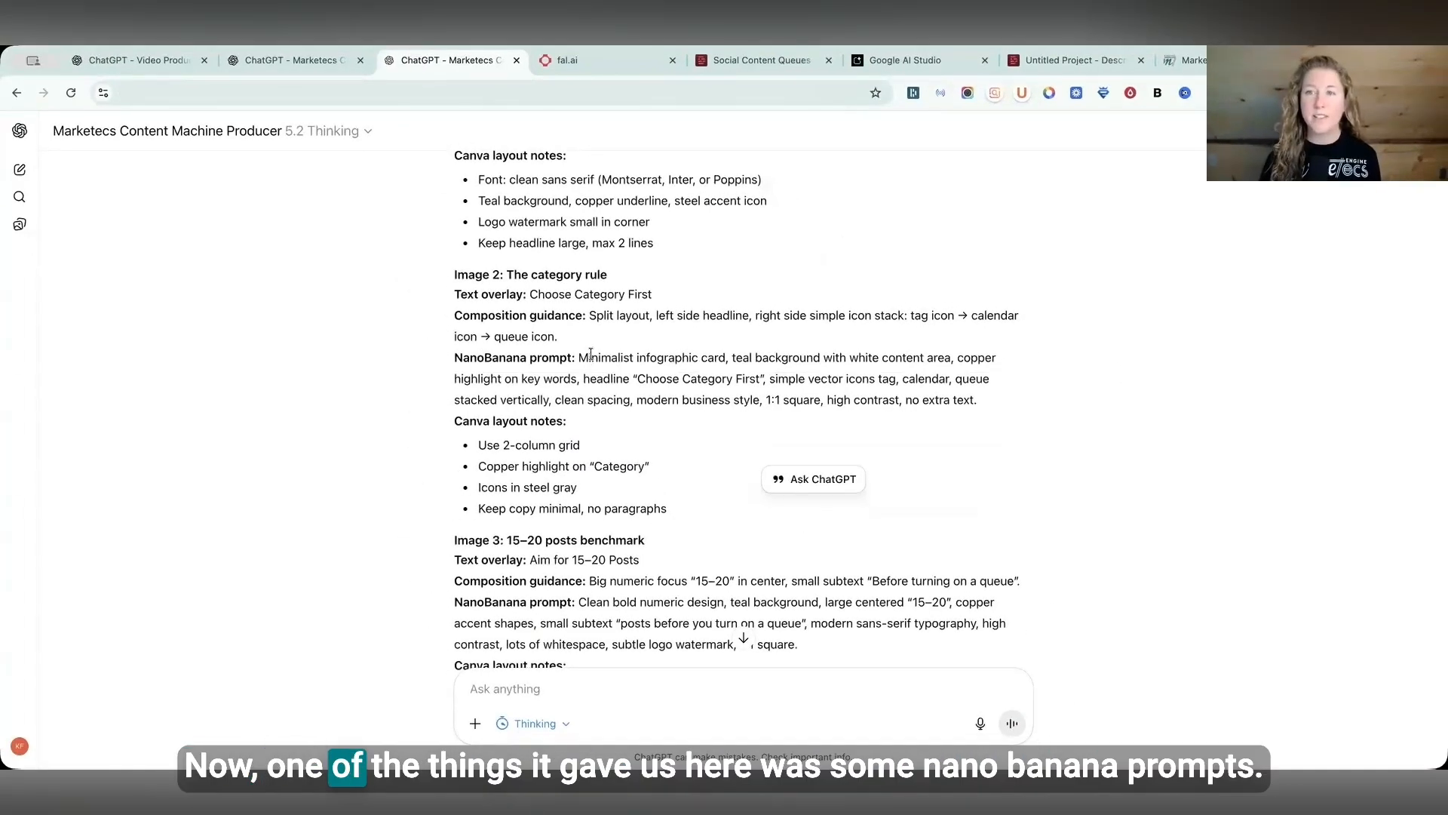
left_click_drag(579, 357, 984, 401)
key("ctrl+c")
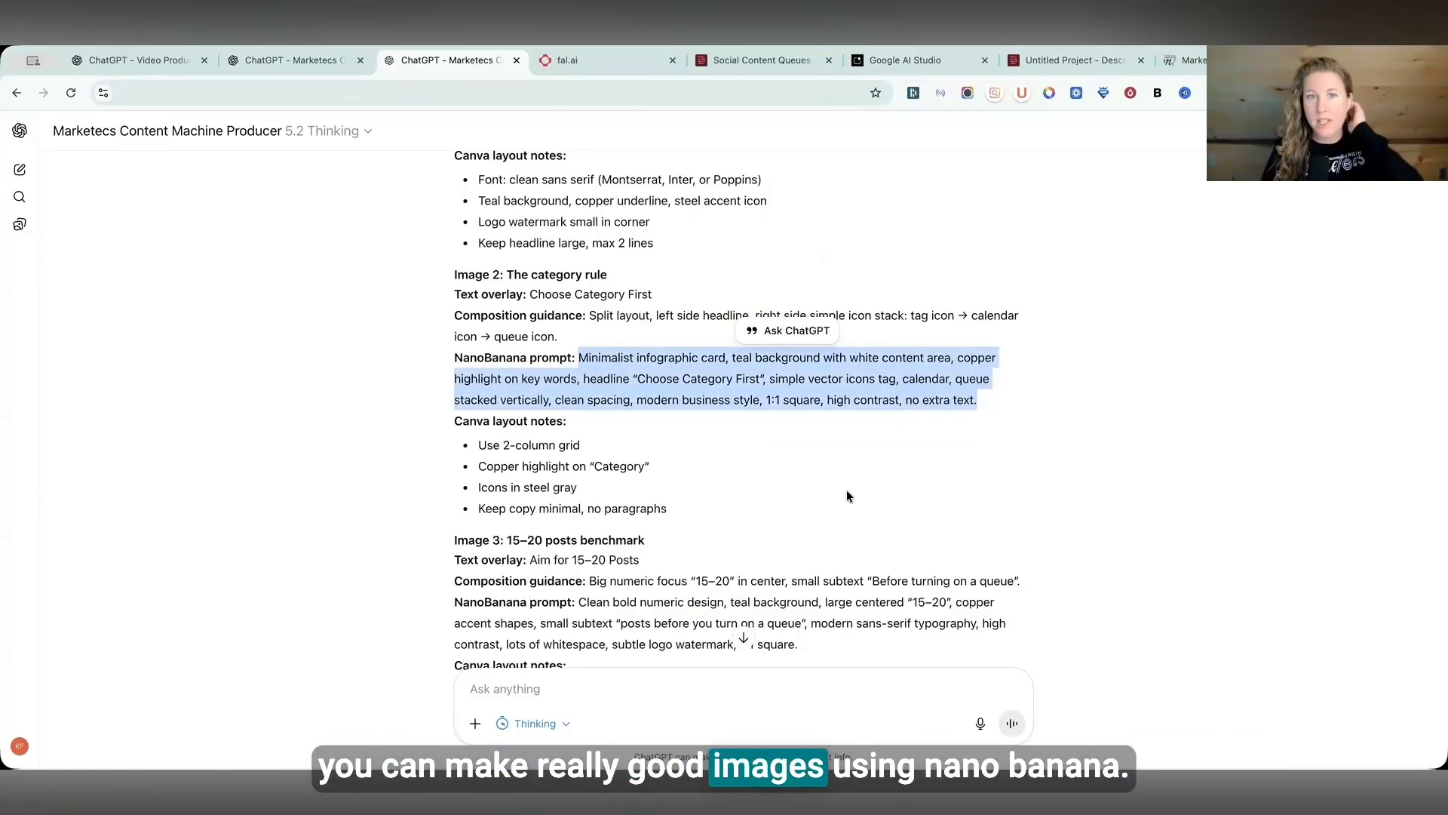
left_click(901, 60)
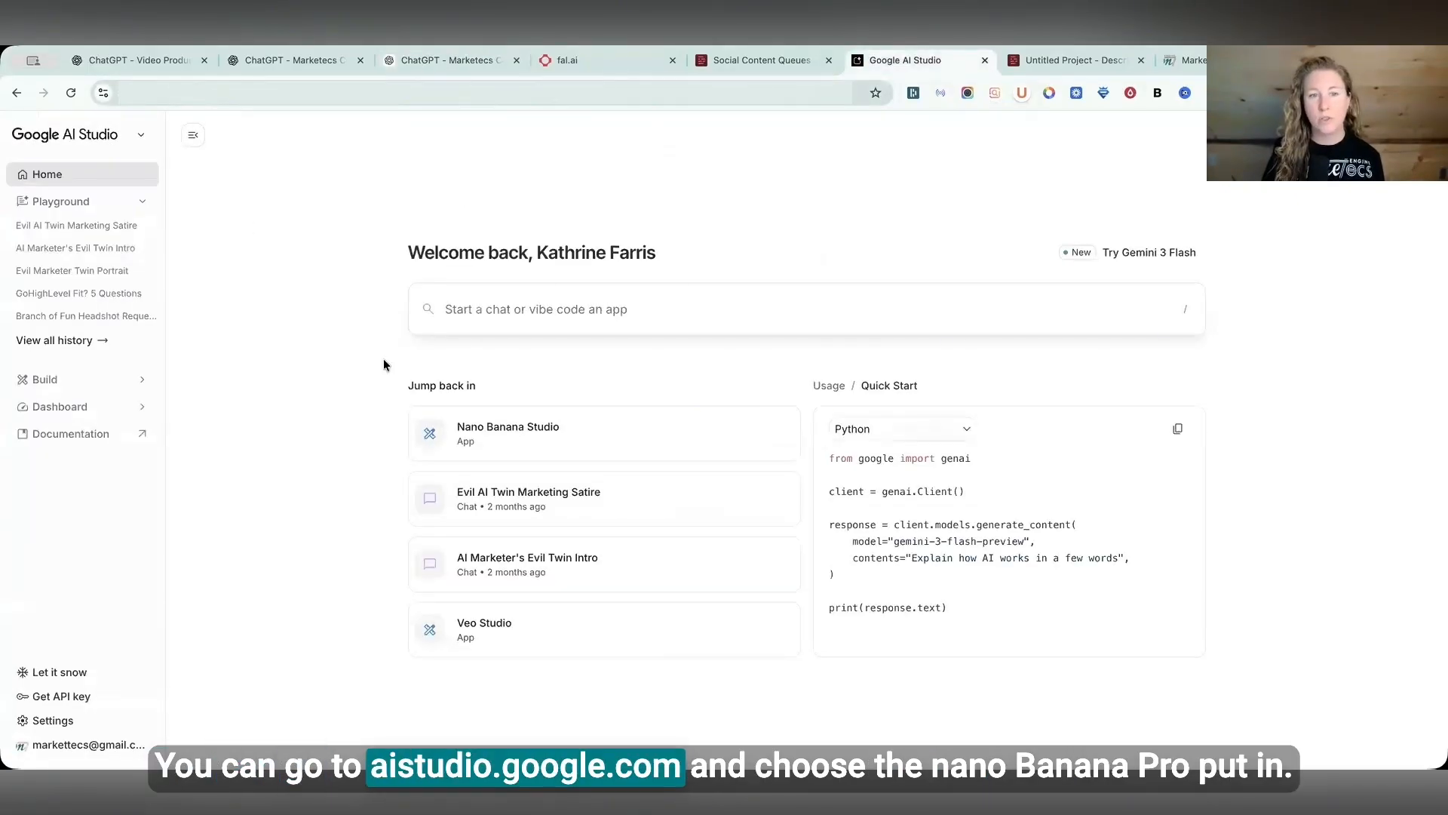
left_click(1125, 252)
left_click(1065, 375)
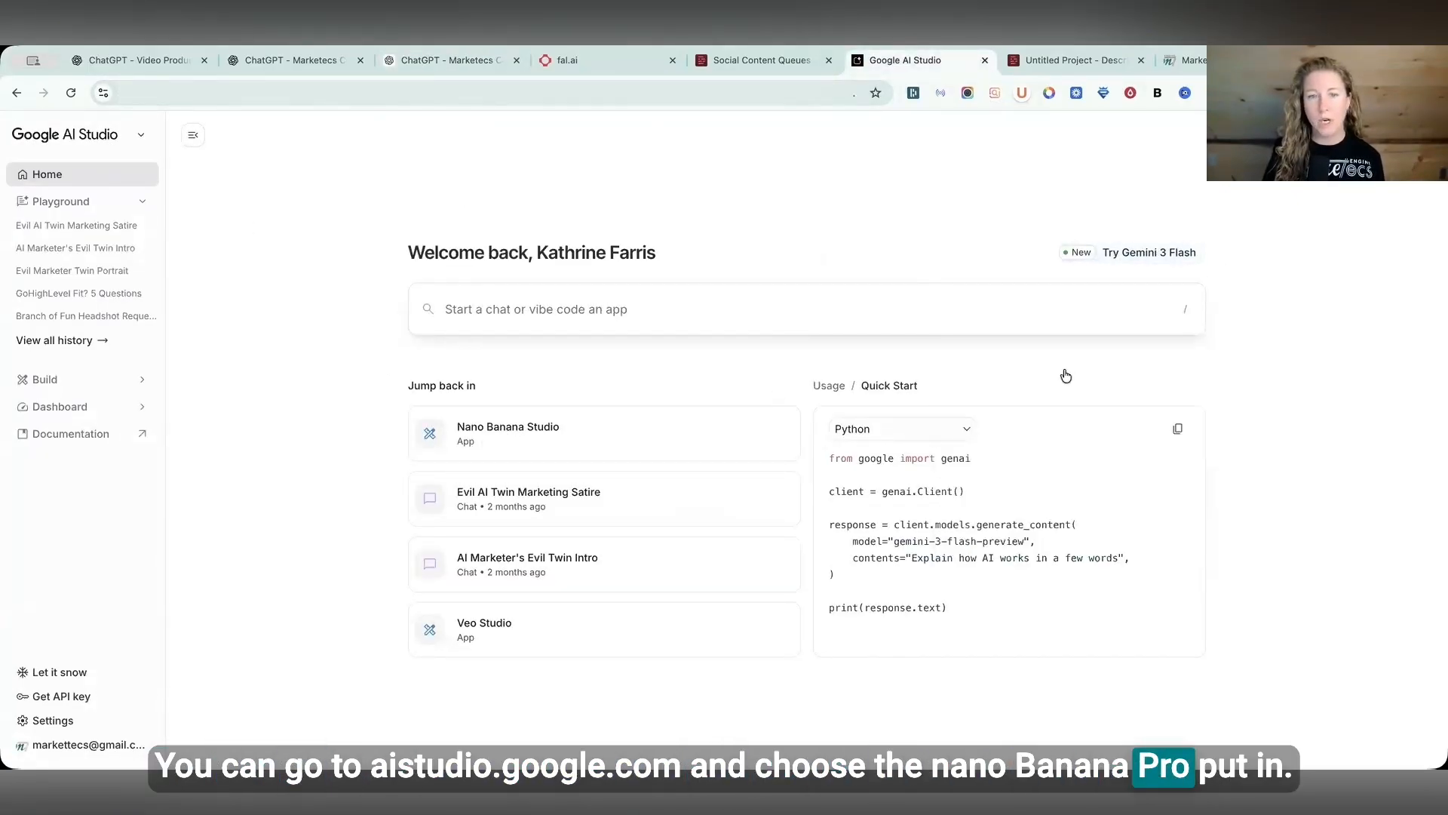
triple_click(468, 701)
key("ctrl+v")
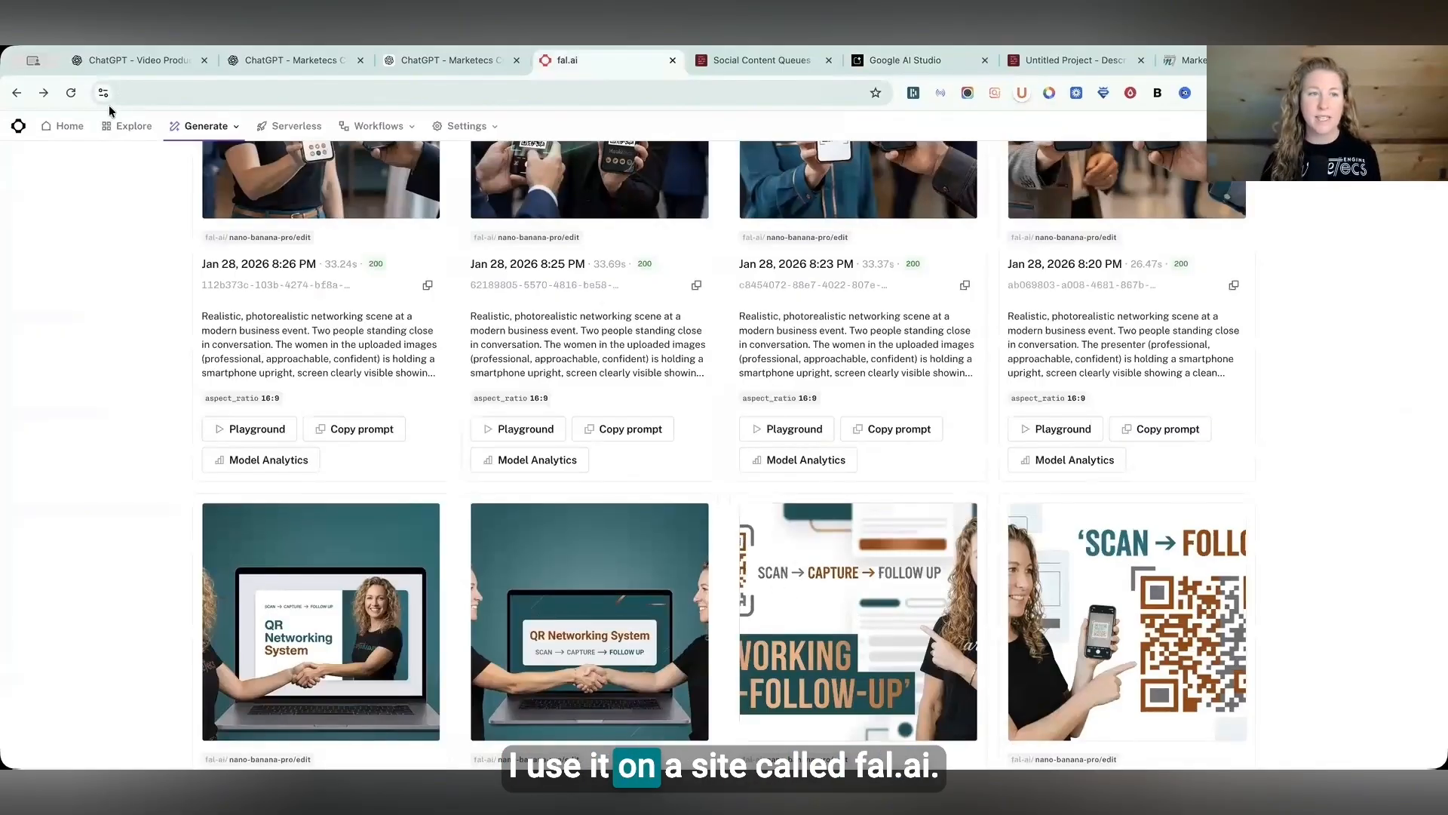
- Open an earlier Nano Banana Pro edit request on fal.ai, replace its prompt with the copied one and run it
left_click(873, 644)
left_click(1048, 726)
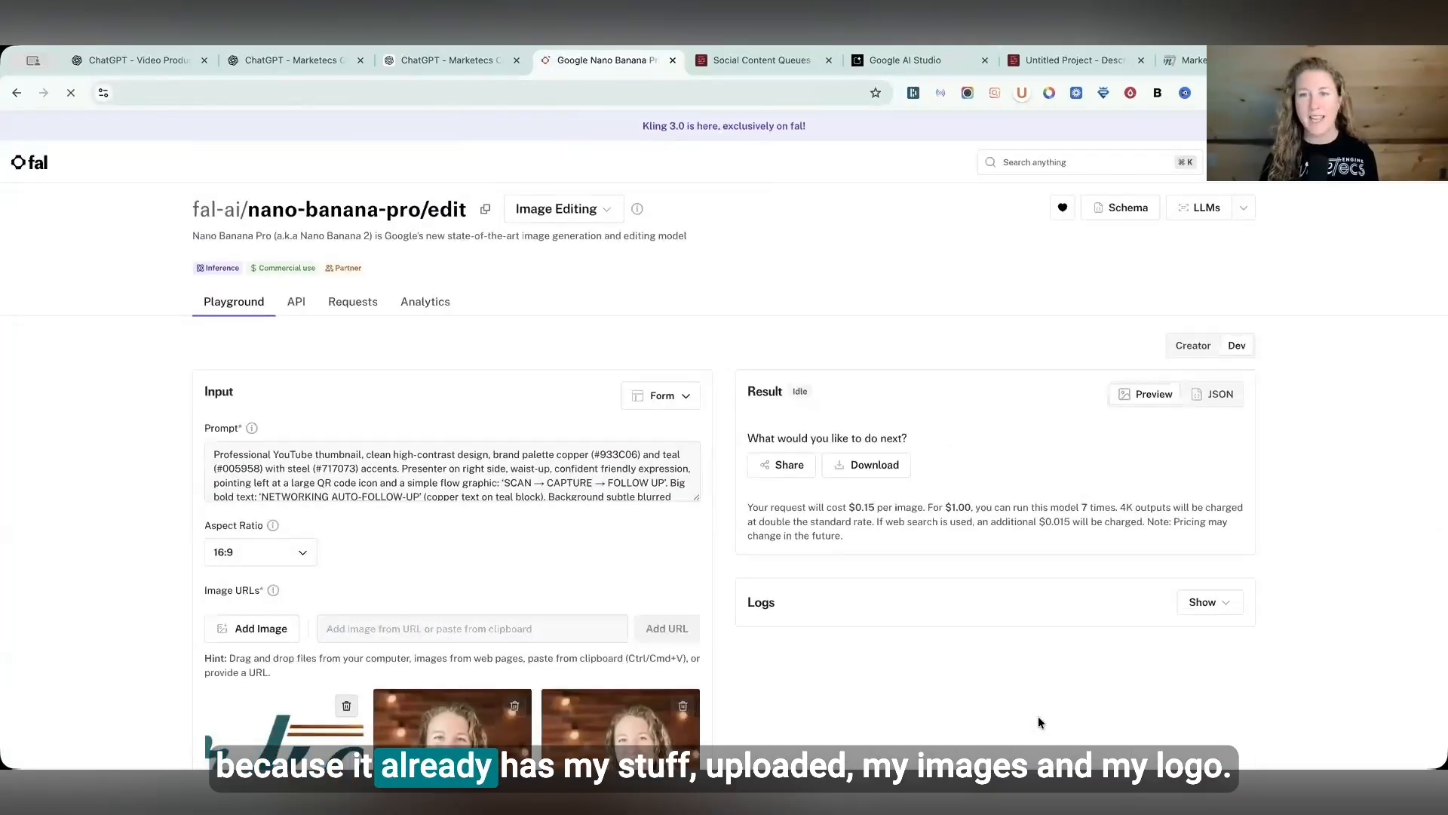
scroll(493, 615, "down", 5)
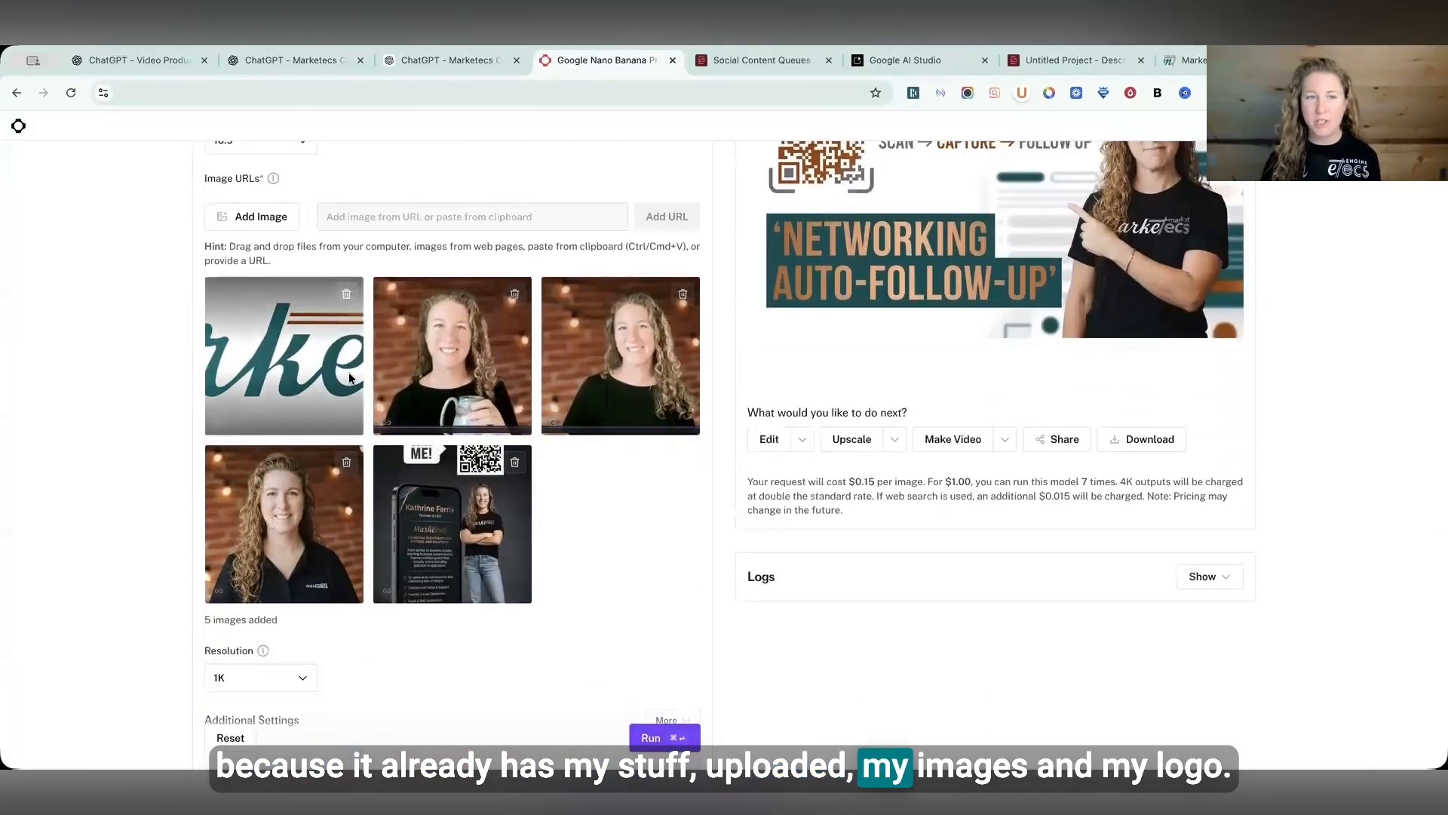
scroll(354, 324, "up", 3)
left_click(354, 323)
key("super+a")
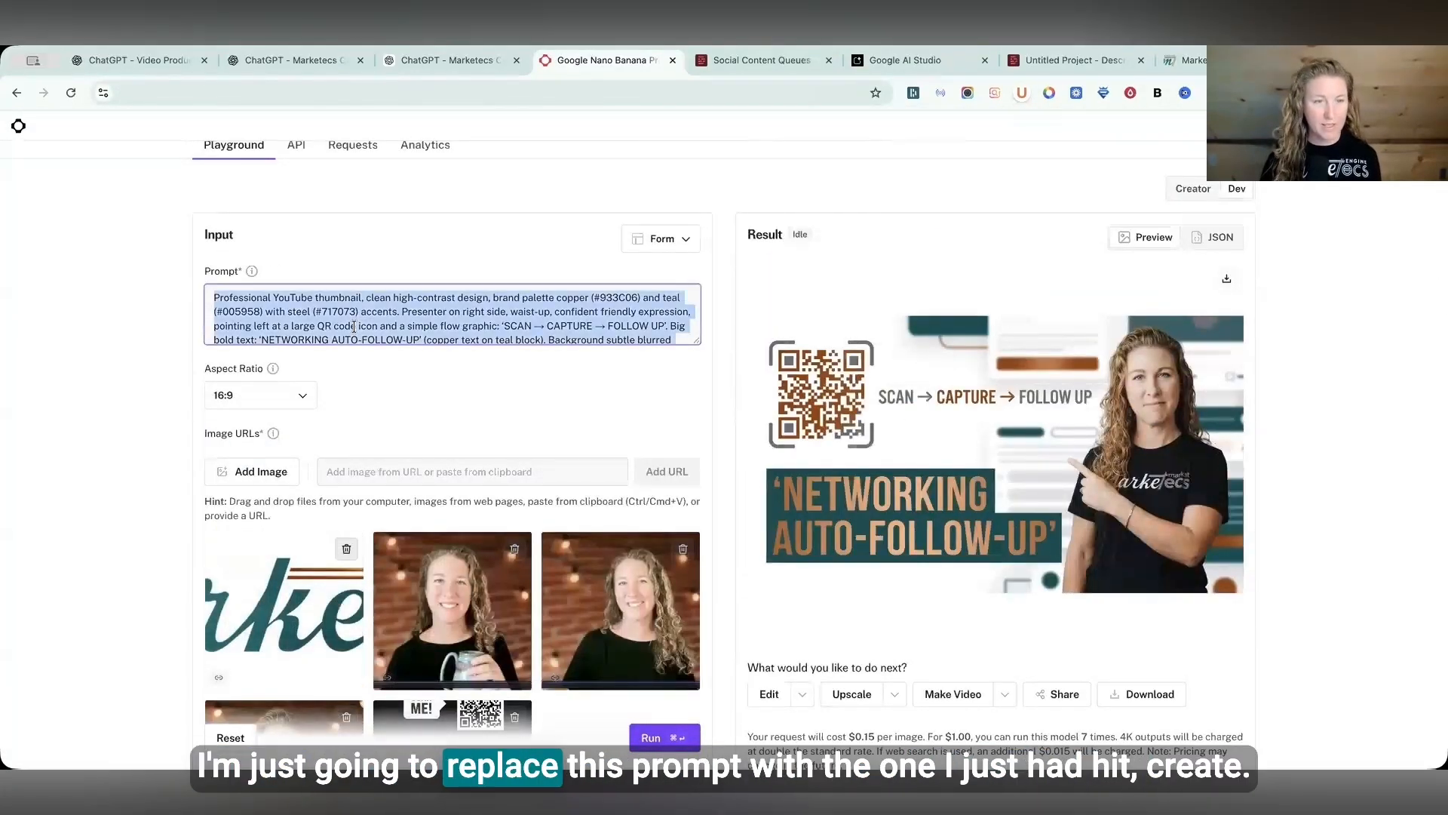
key("super+v")
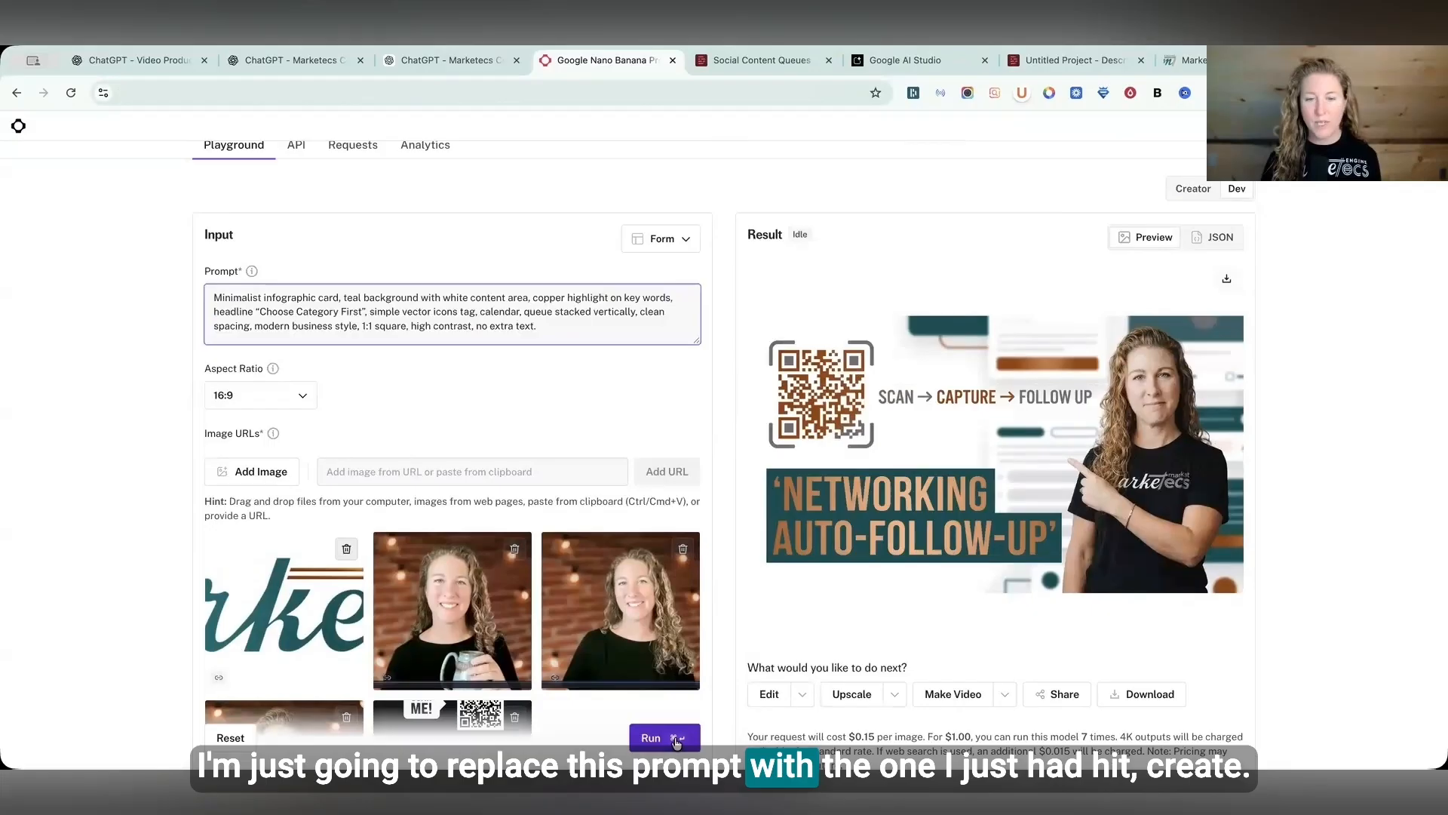
key("super+Return")
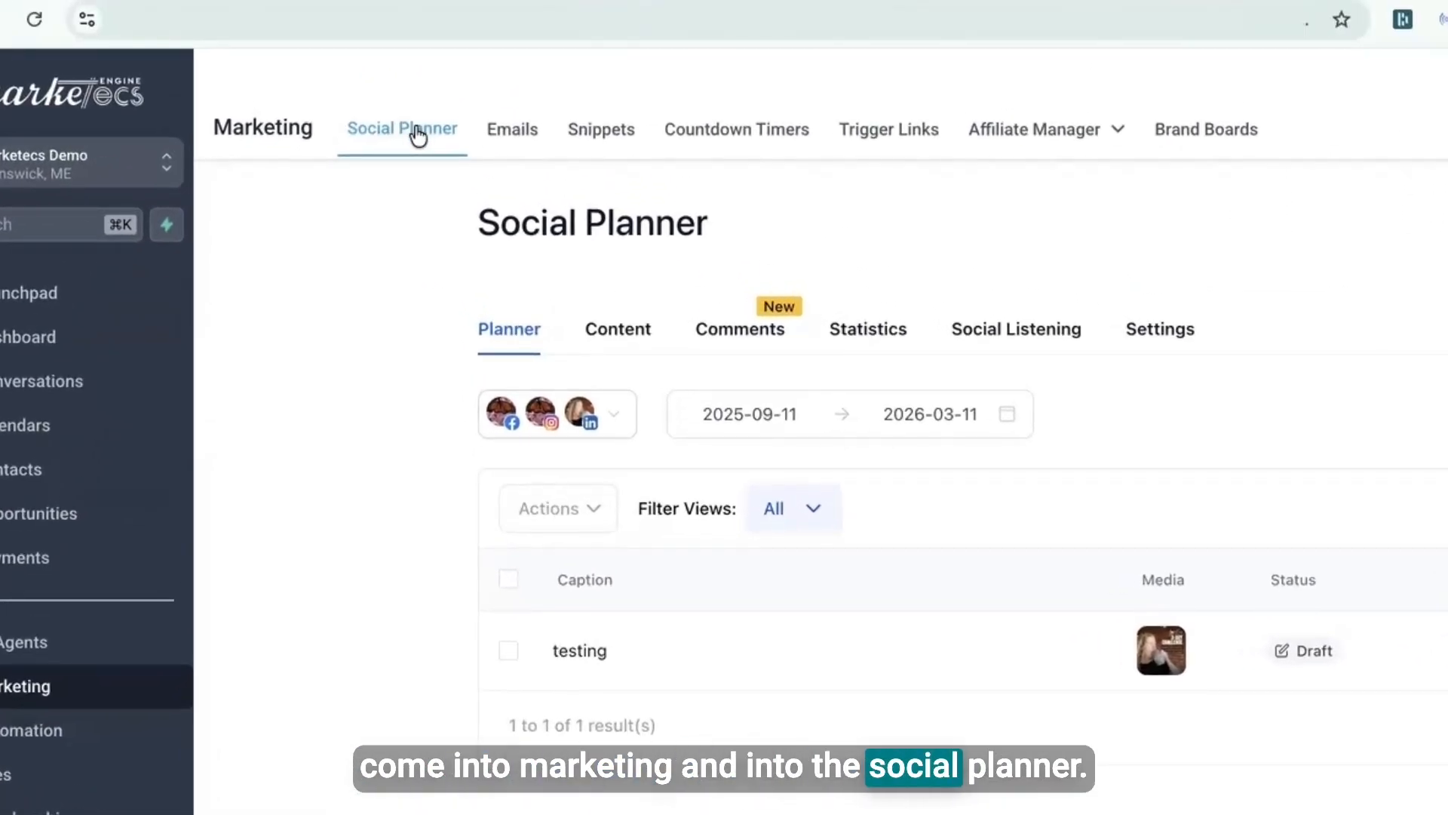
- Switch the Social Planner to the calendar view and start a new social post on February 11
left_click(1155, 255)
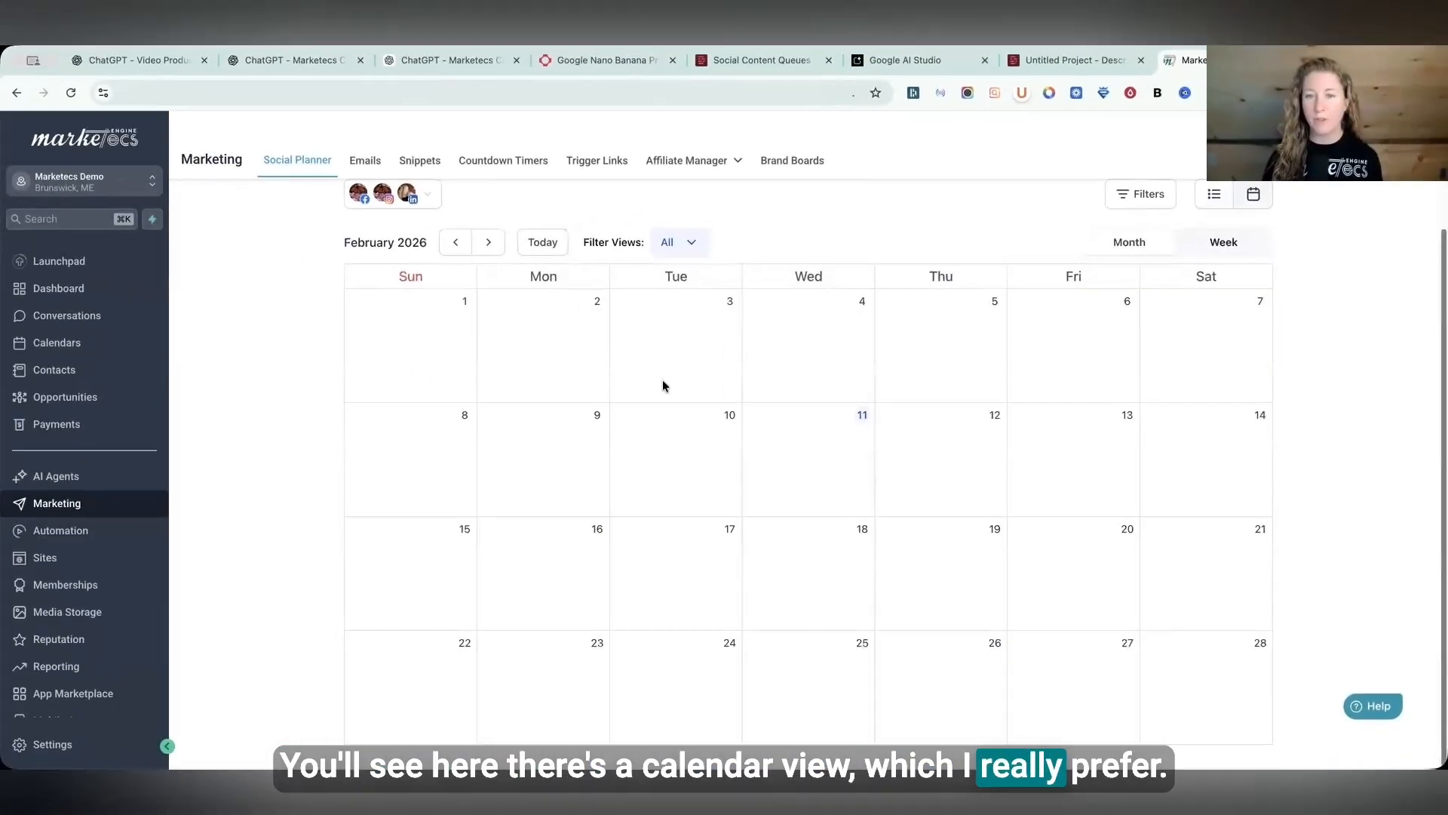
mouse_move(434, 623)
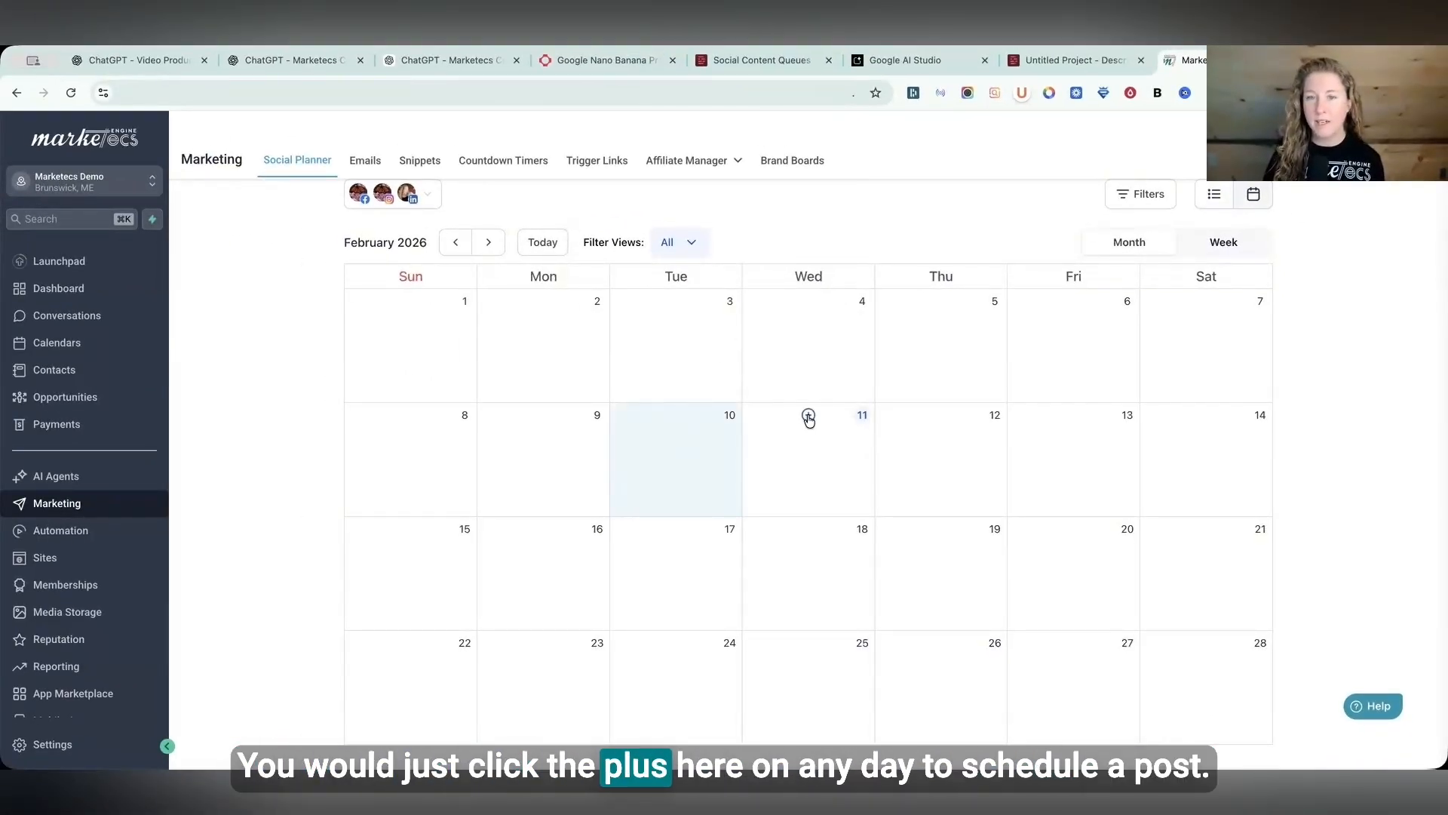
left_click(808, 417)
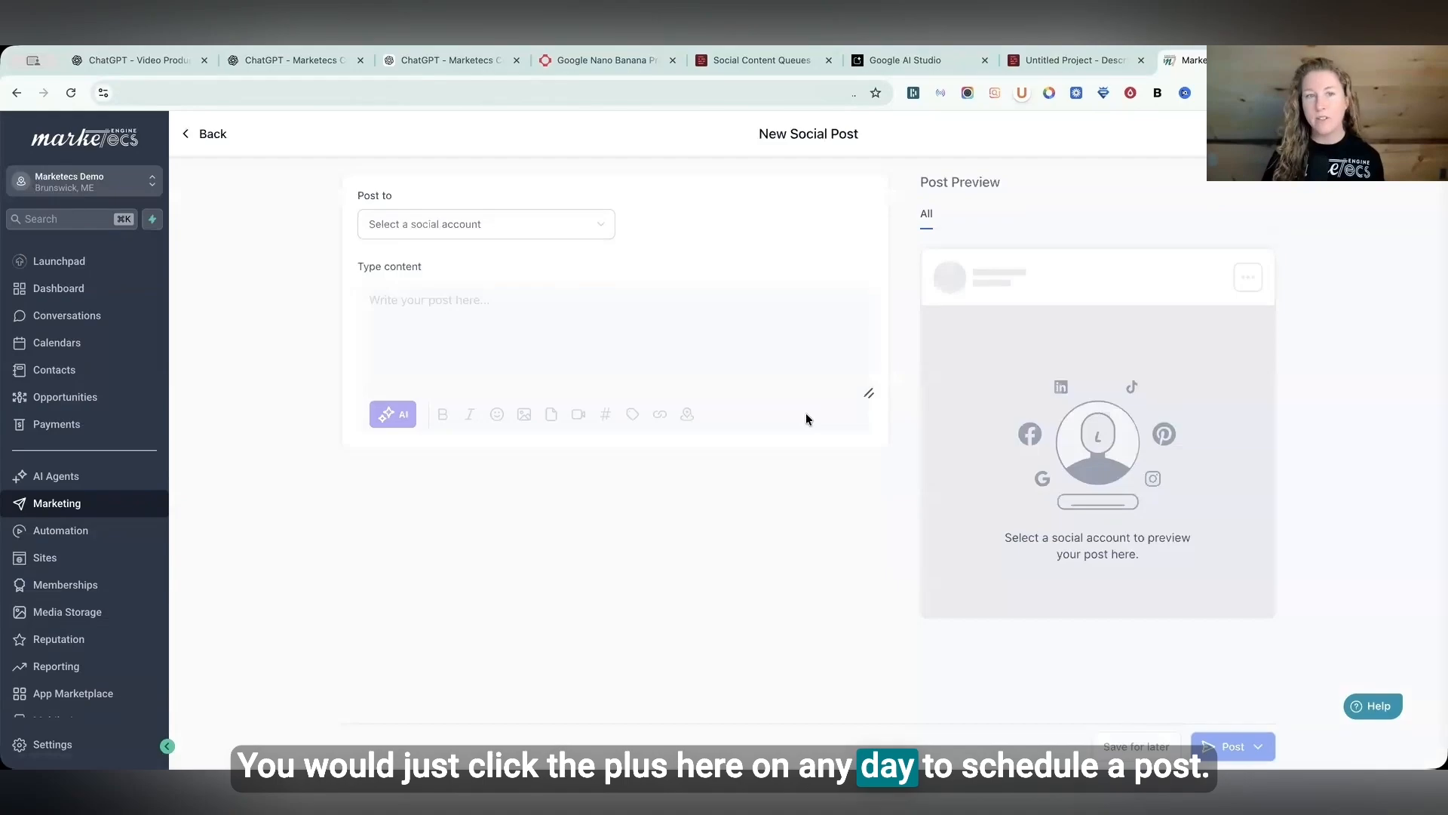
- Select the MaineMonarchs Facebook page and the LinkedIn profile as the accounts to post to
left_click(456, 224)
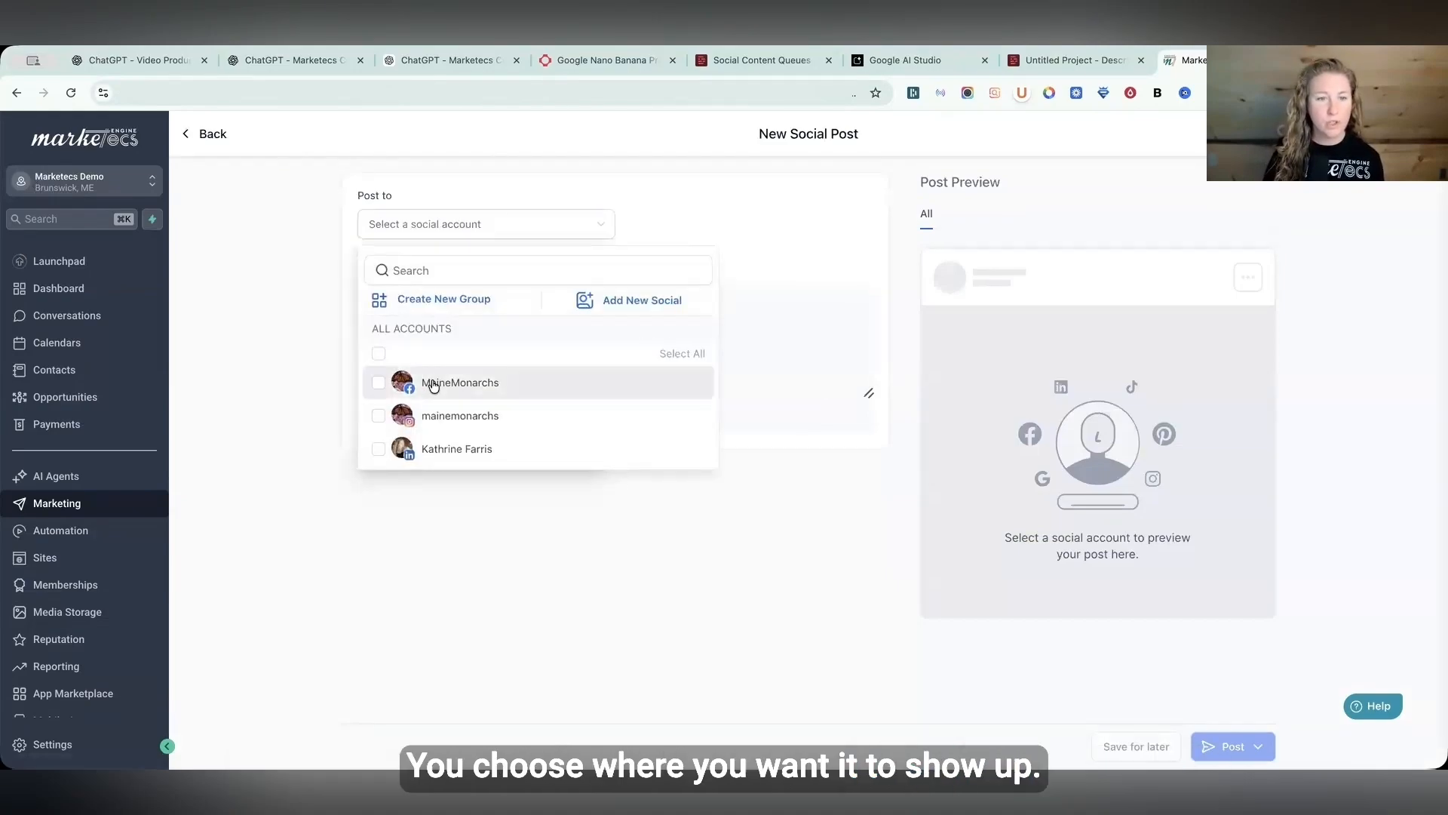
left_click(460, 382)
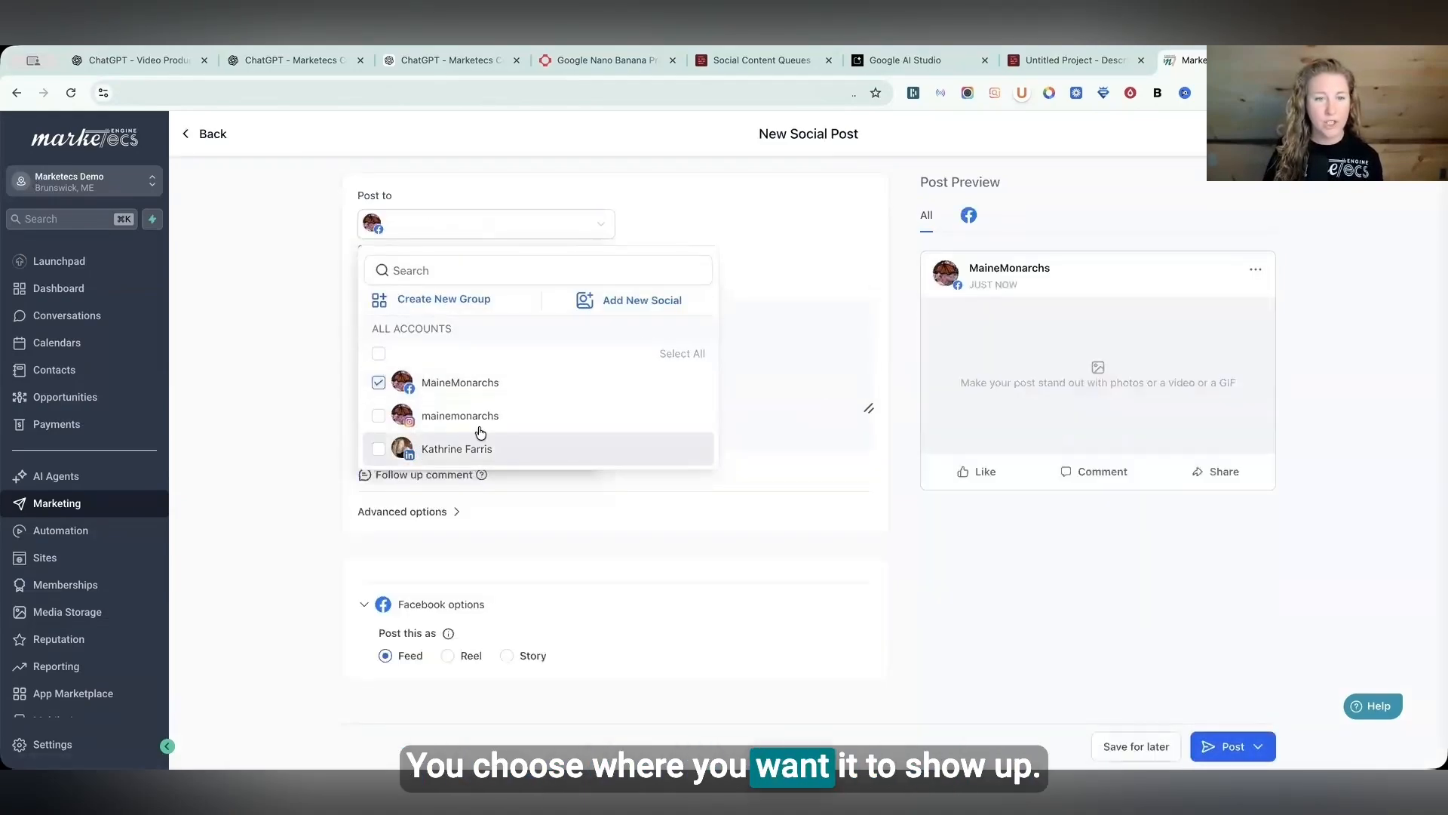
left_click(424, 450)
left_click(788, 361)
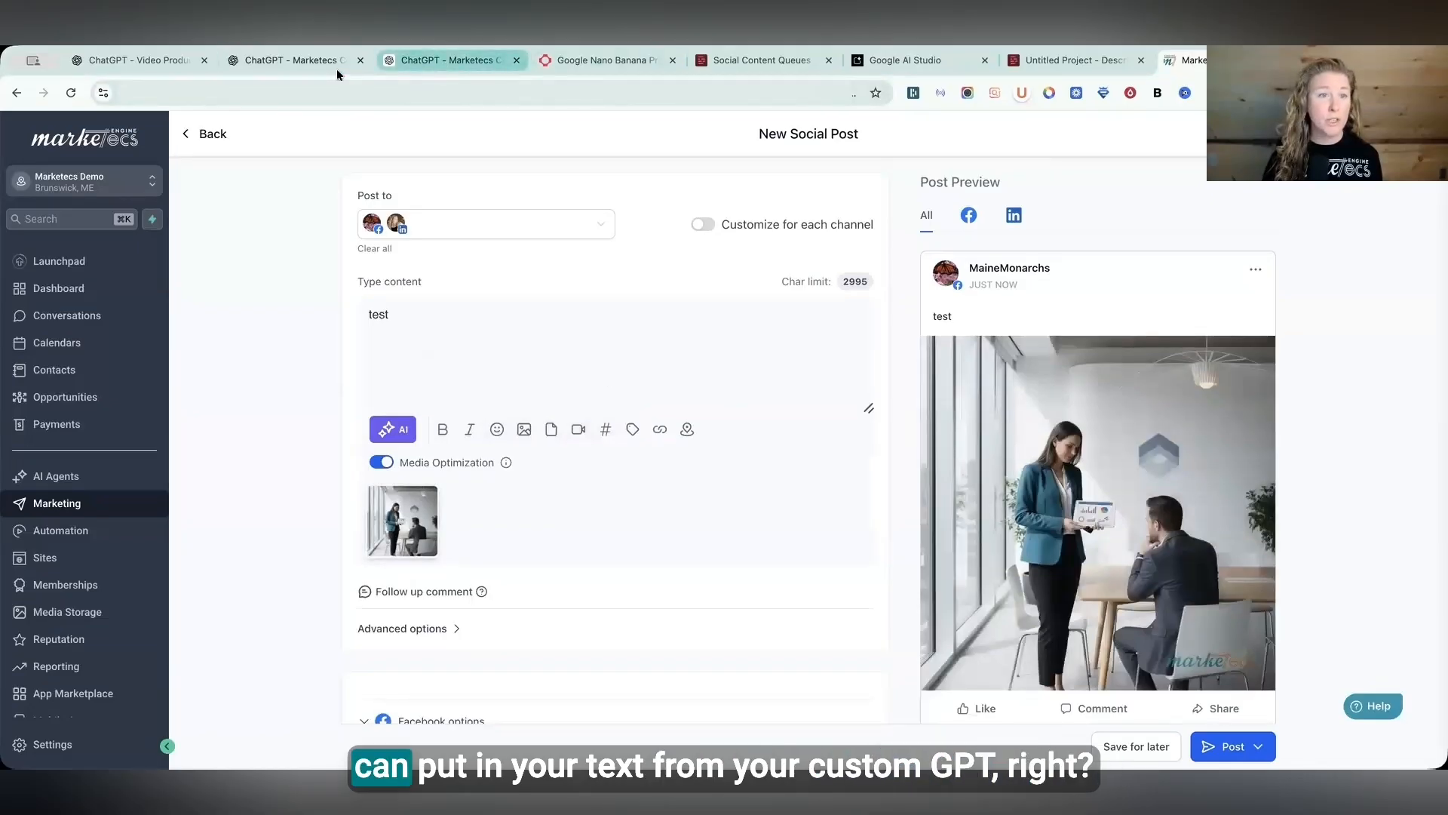
- Paste the drafted social post text from the custom GPT into the post's content
left_click(445, 60)
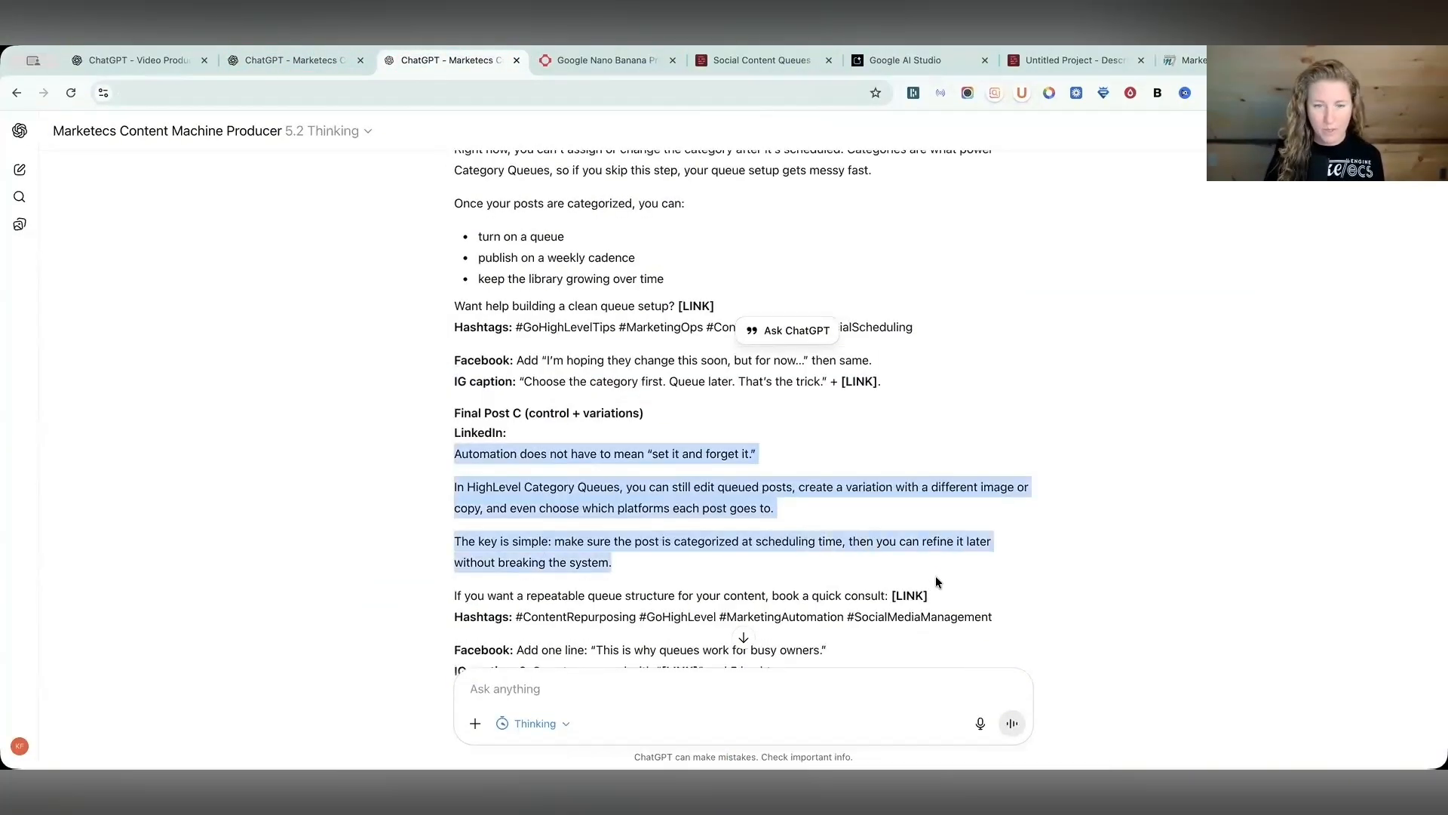
key("super+9")
left_click(397, 313)
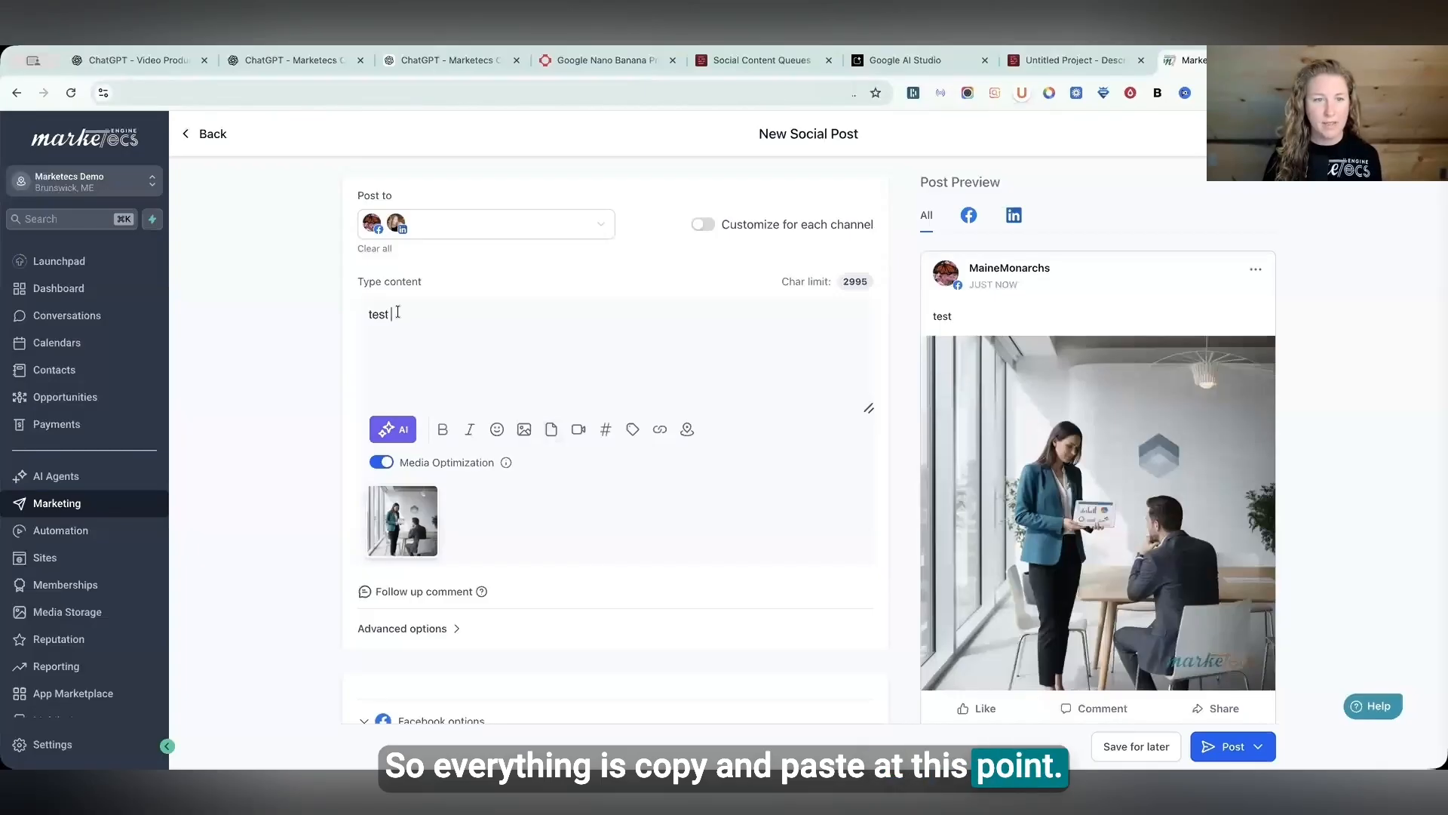
type("Automation does not have to mean \"set it and forget it.\"  In HighLevel Category Queues, you can still edit queued posts, create a variation with a different image or copy, and even choose which platforms each post goes to.  The key is simple: make sure the post is categorized at scheduling time, then you can refine it later without breaking the system.  If you want a repeatable queue structure for your content, book a quick consult:")
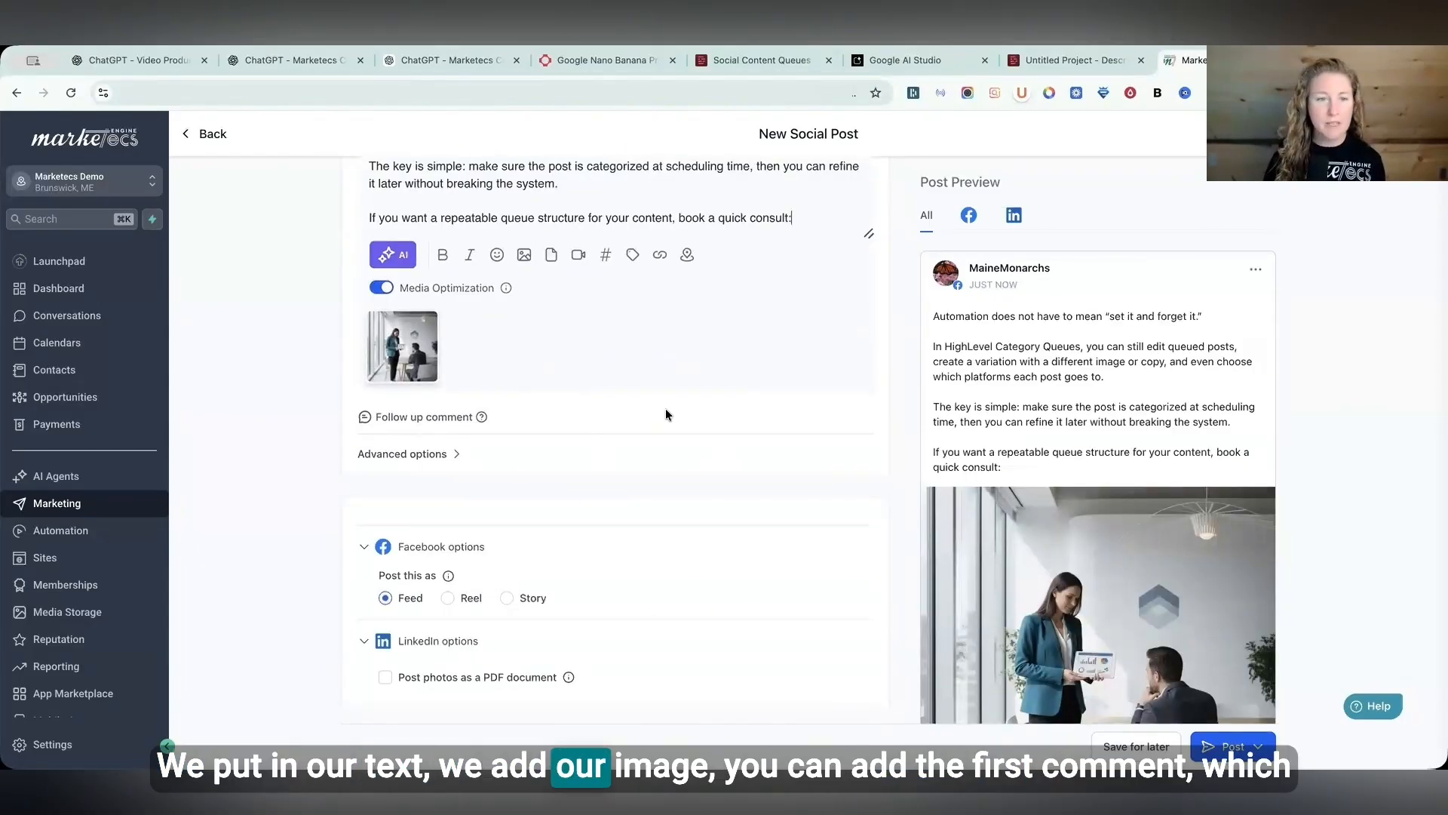
- Add a follow-up comment reading "comment" to the post
left_click(408, 419)
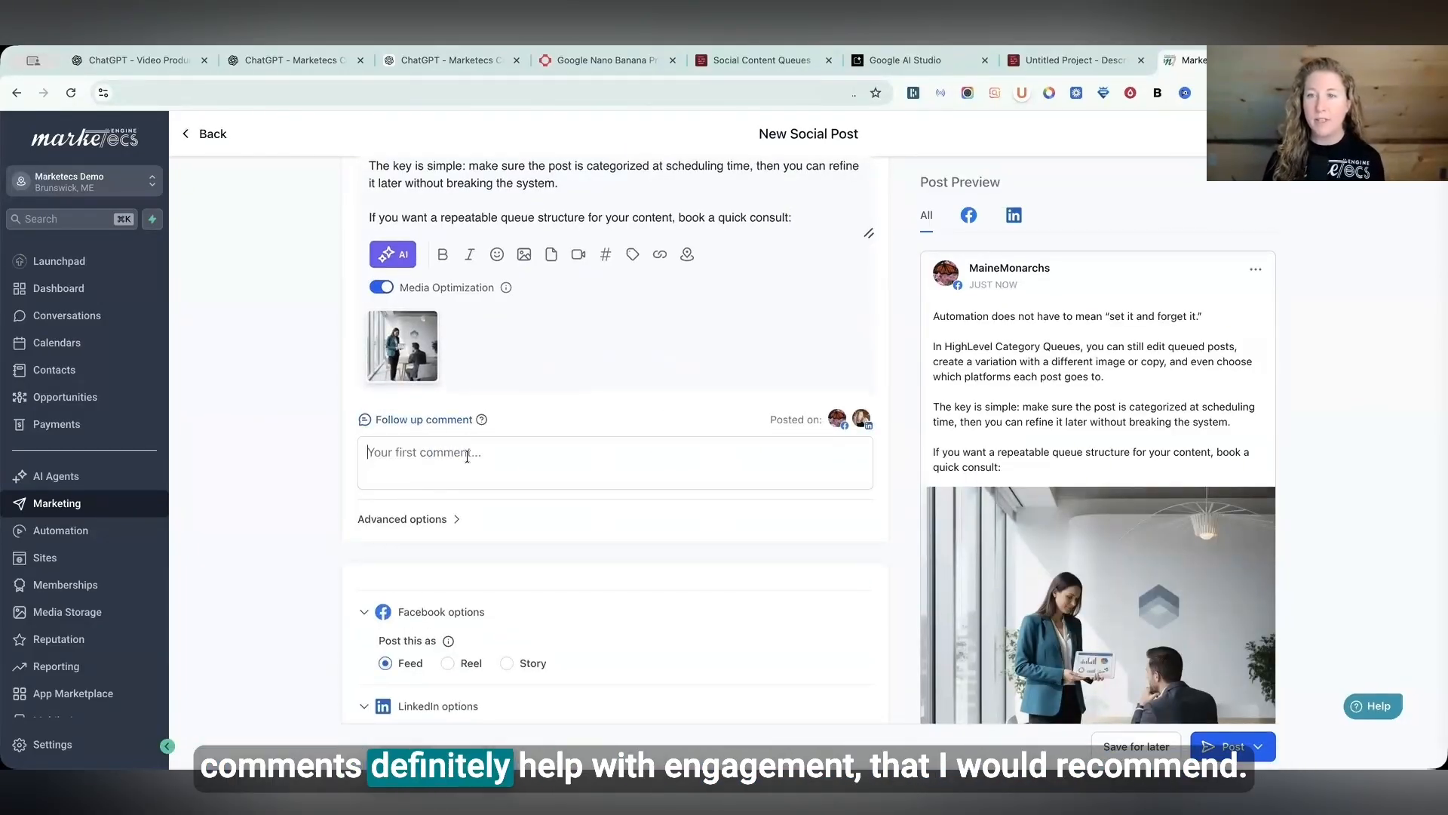
left_click(467, 456)
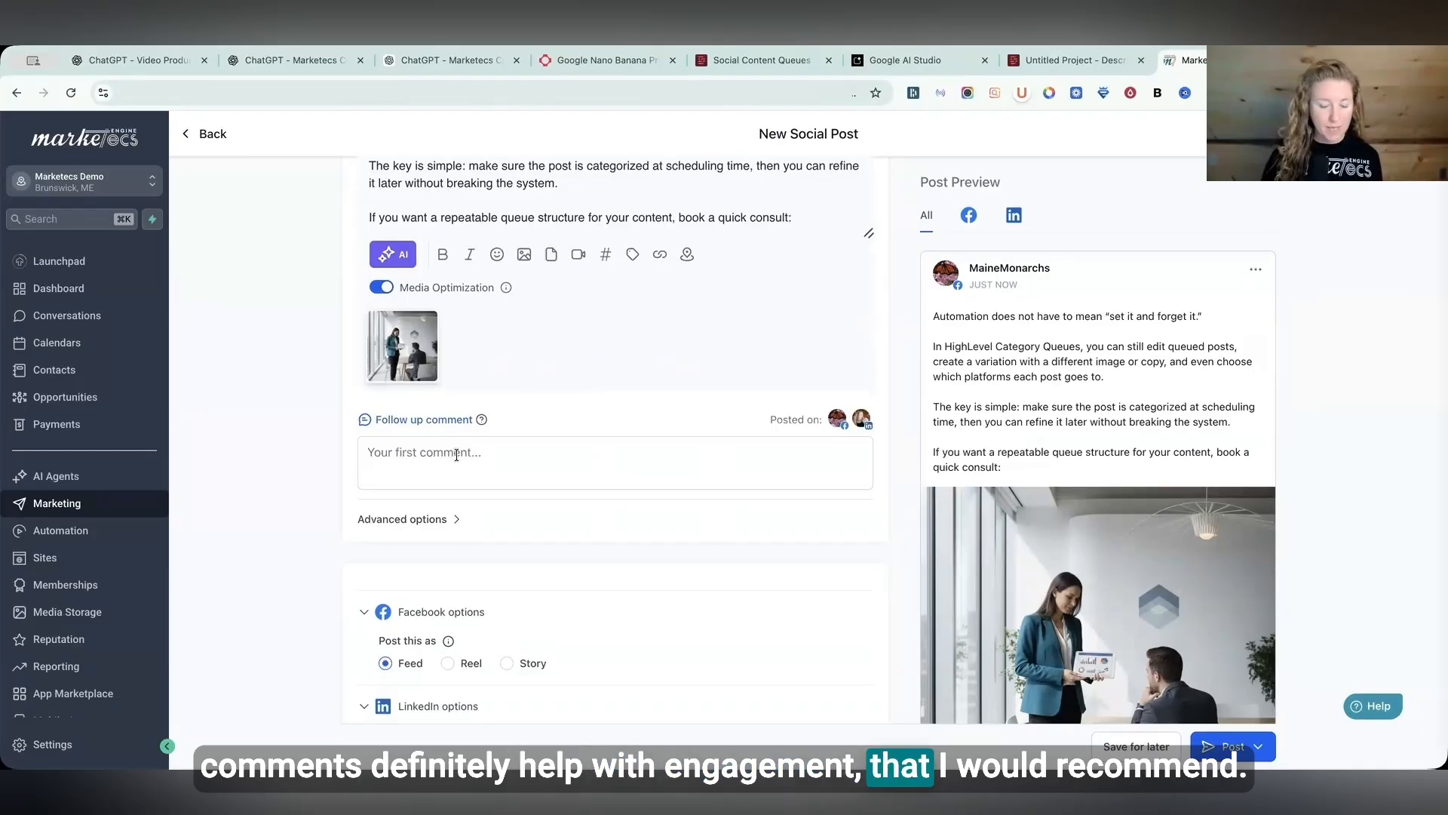
left_click(467, 457)
type("comment")
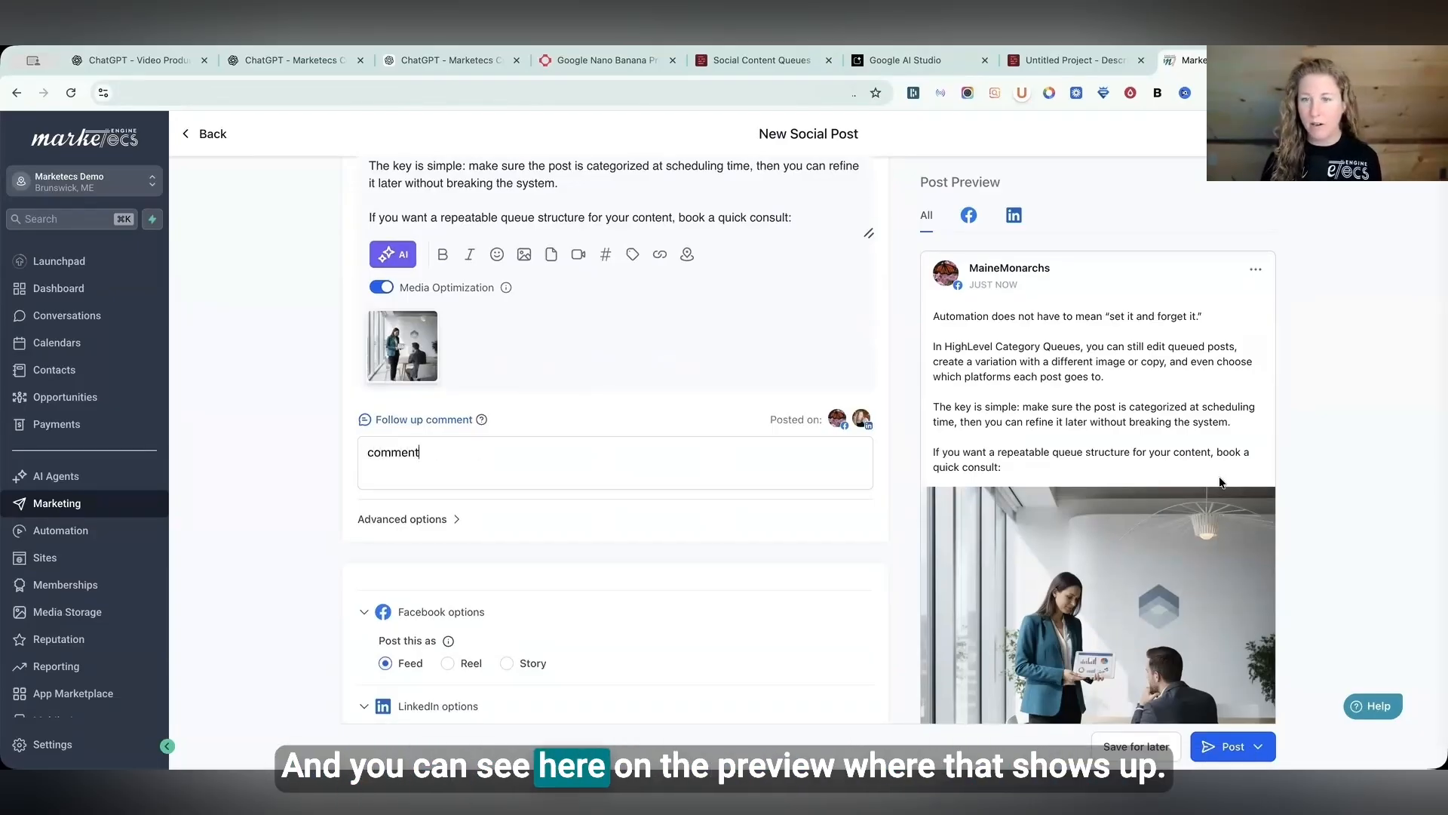
- Open the post's advanced options and assign it to the Questions social category
scroll(1219, 477, "down", 5)
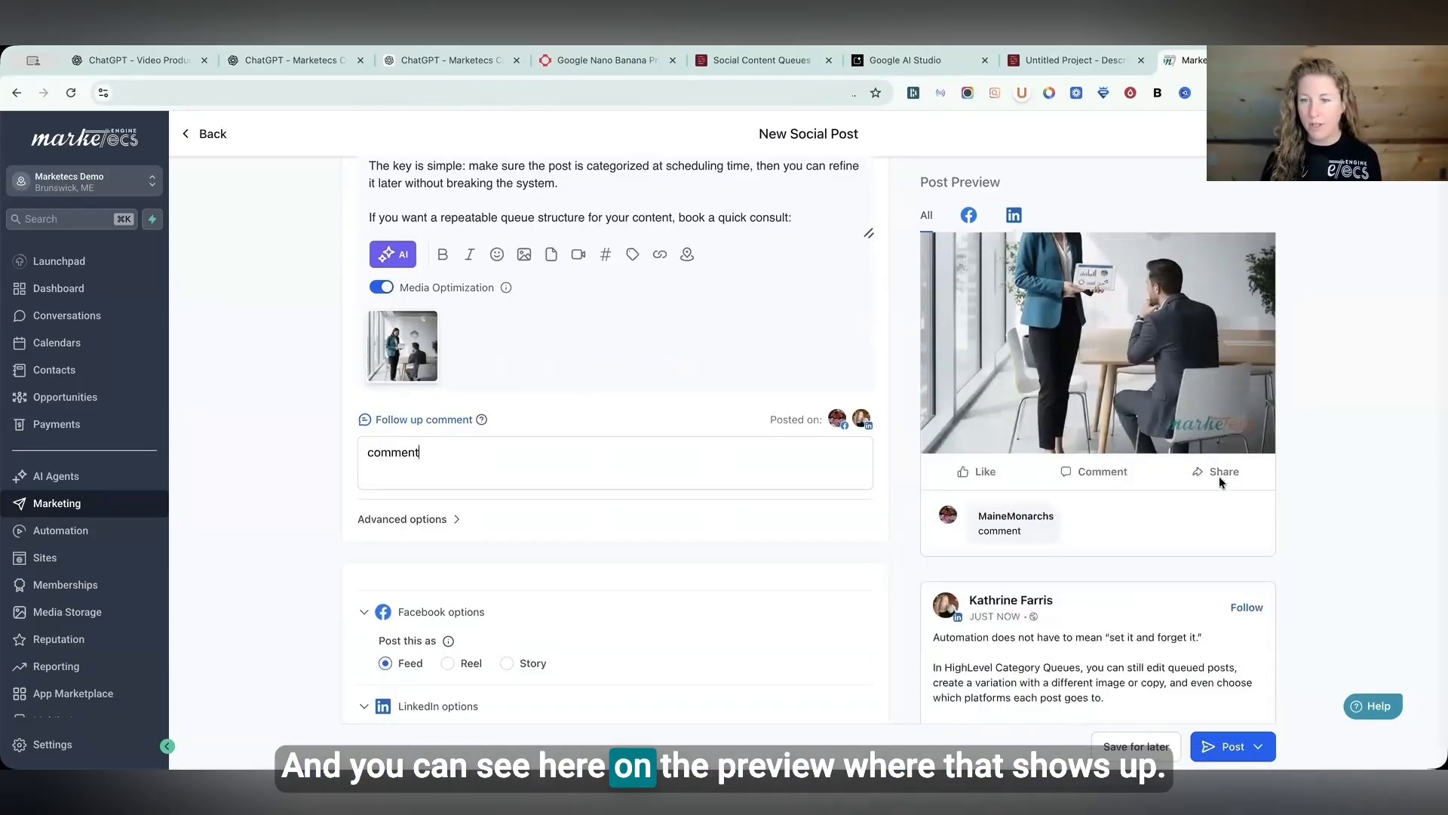
left_click(455, 518)
scroll(424, 491, "down", 3)
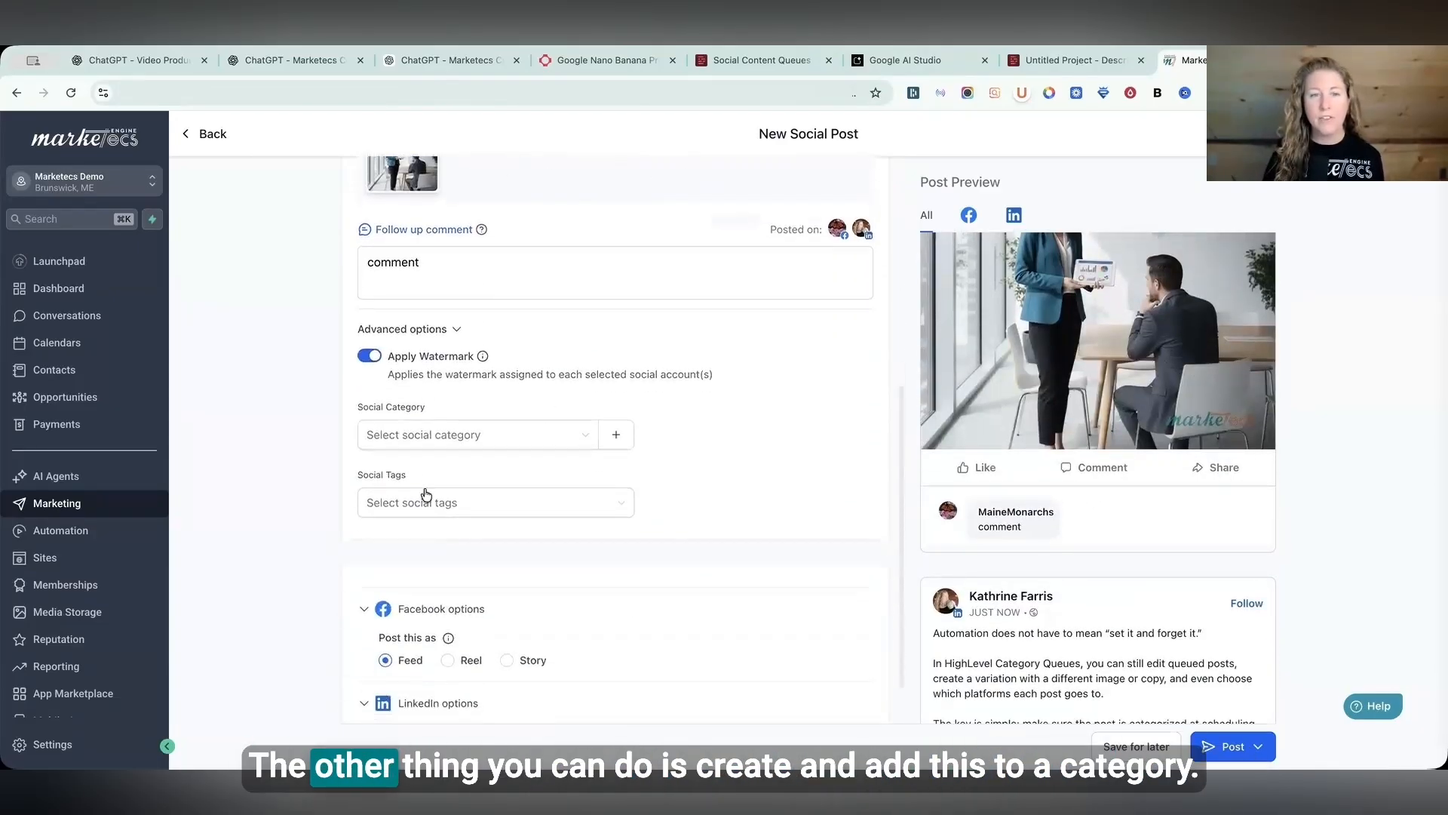
left_click(455, 442)
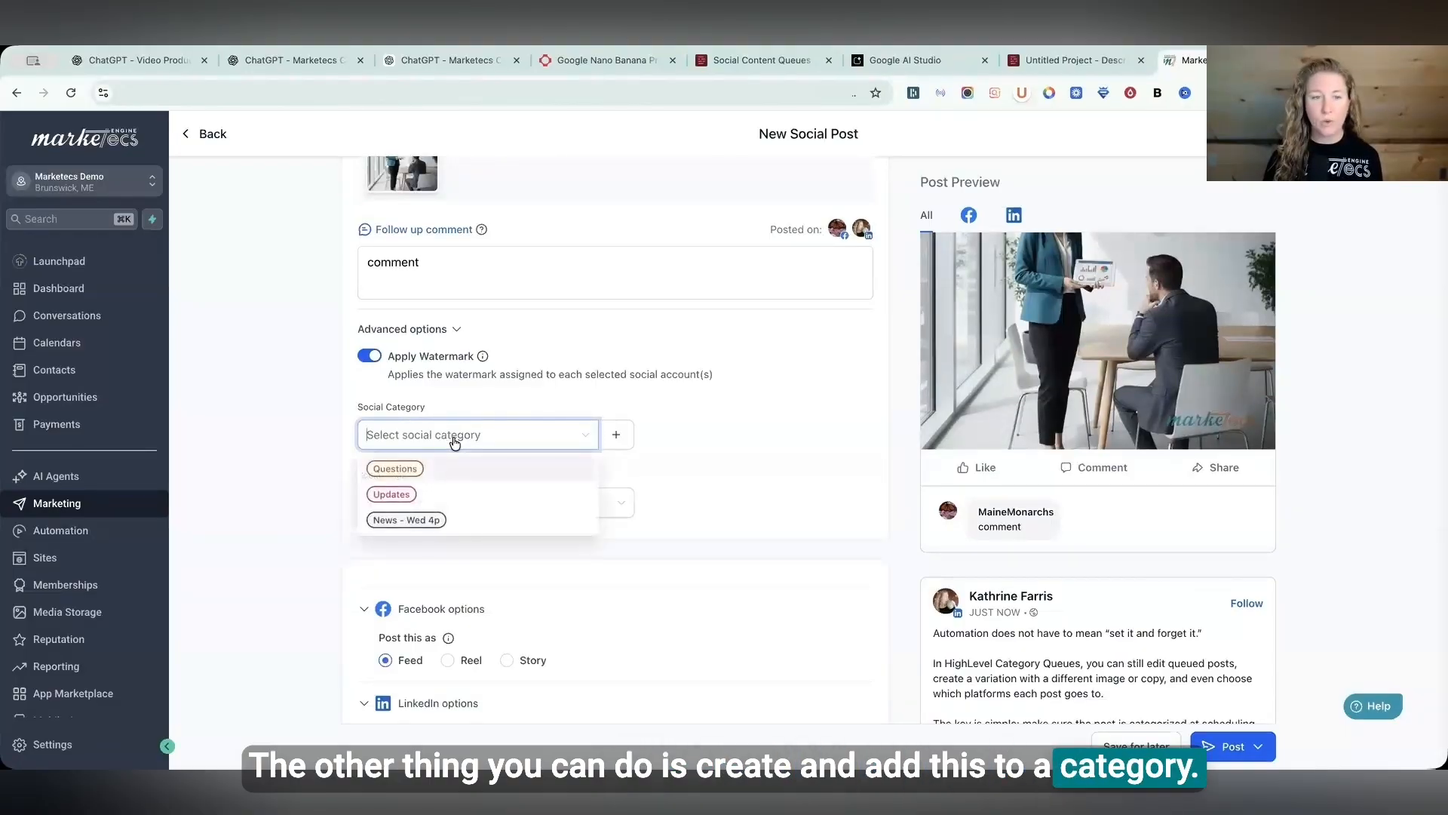
left_click(391, 469)
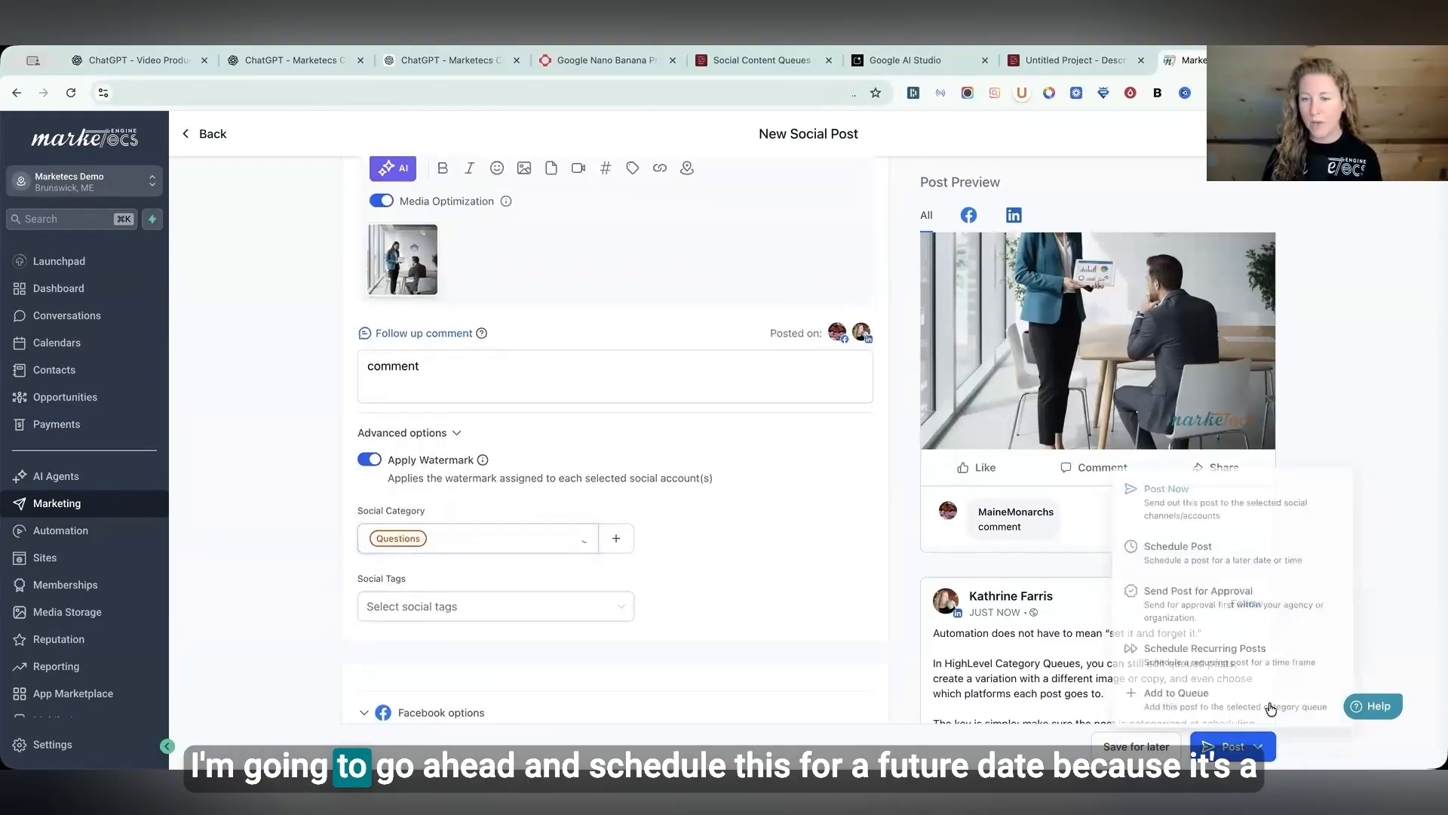
- Schedule the post for February 19, 2026 in the 6:00 PM – 7:00 PM time slot
left_click(1202, 550)
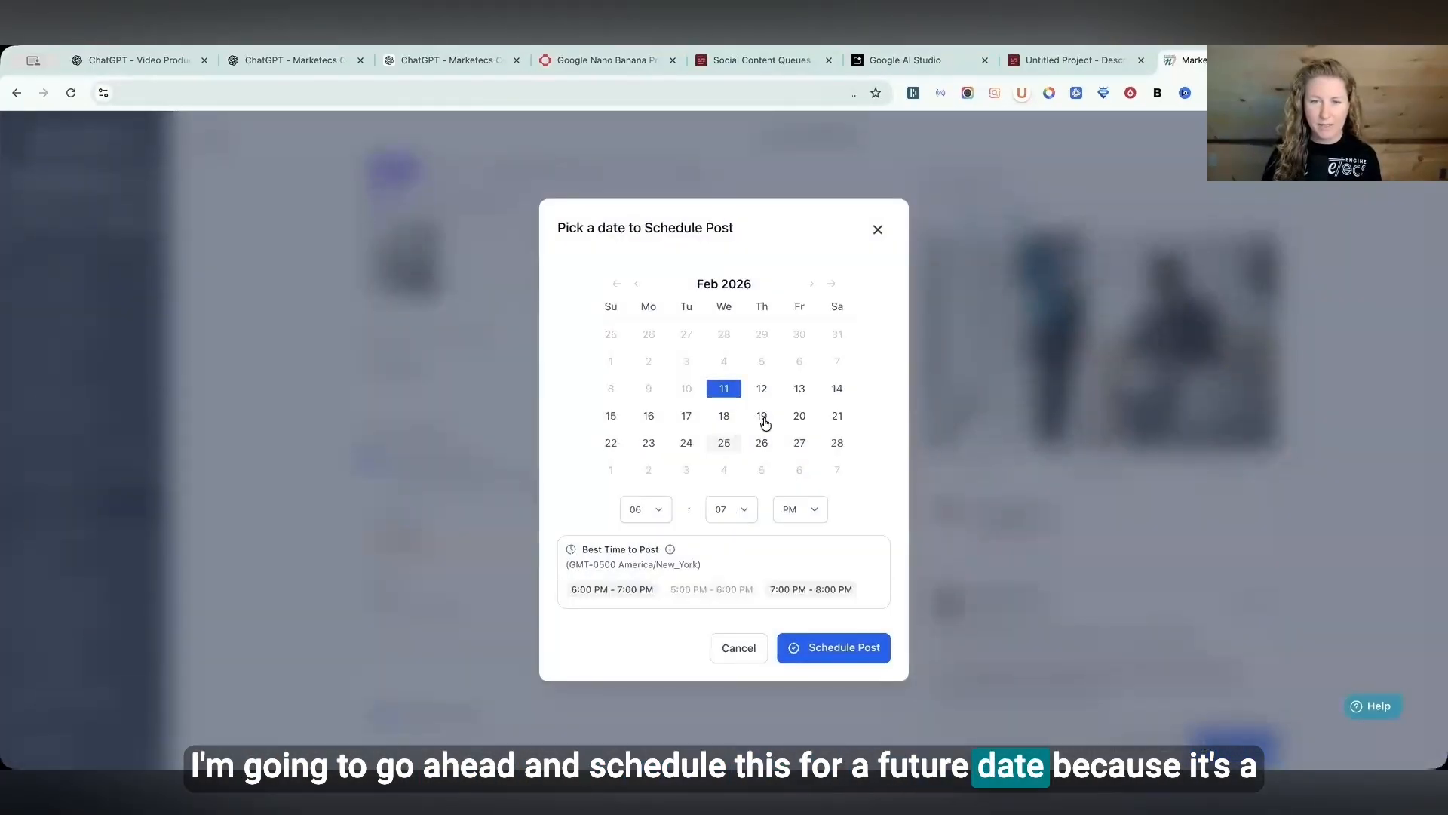
left_click(763, 417)
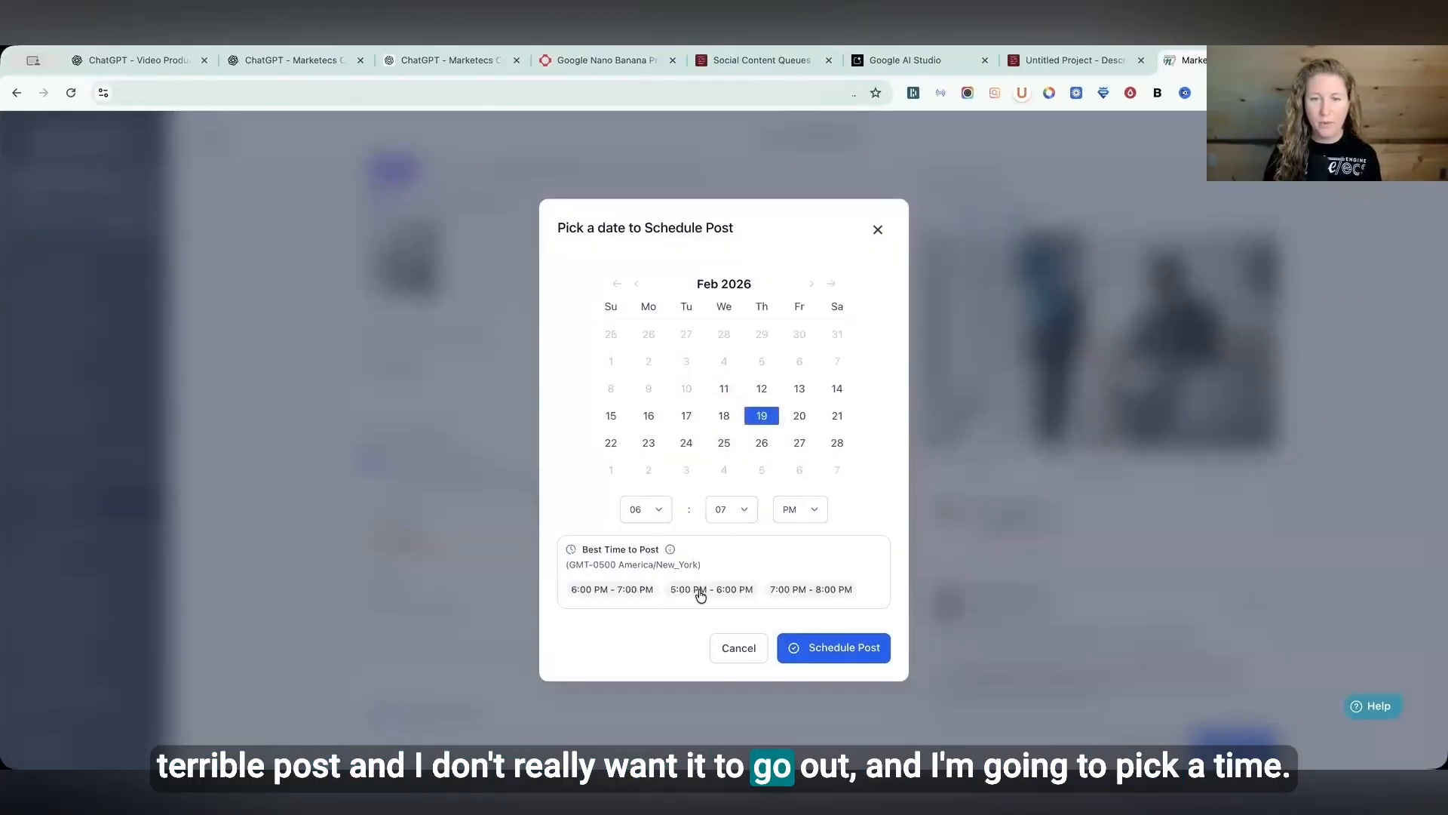
left_click(655, 591)
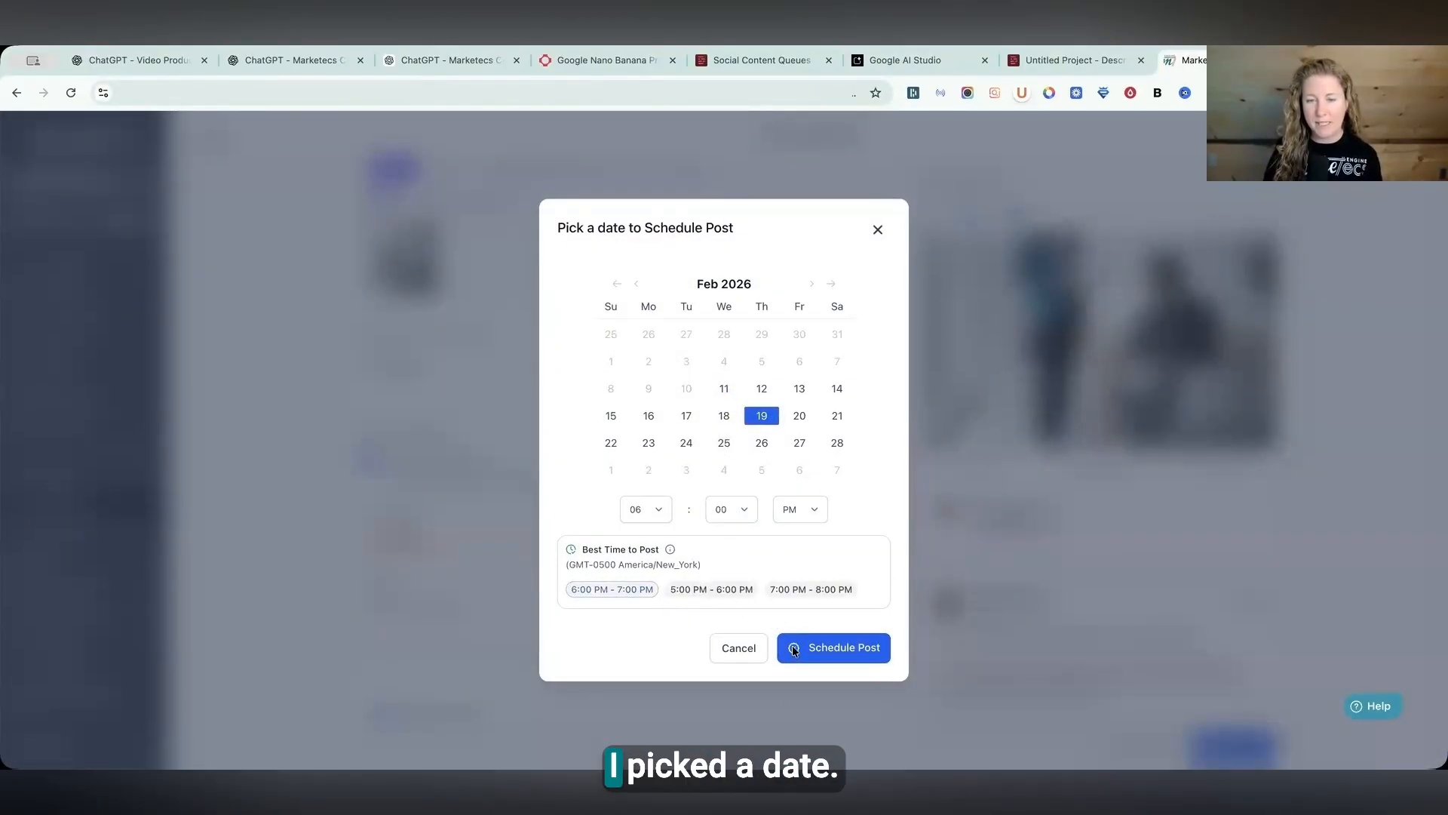
left_click(836, 647)
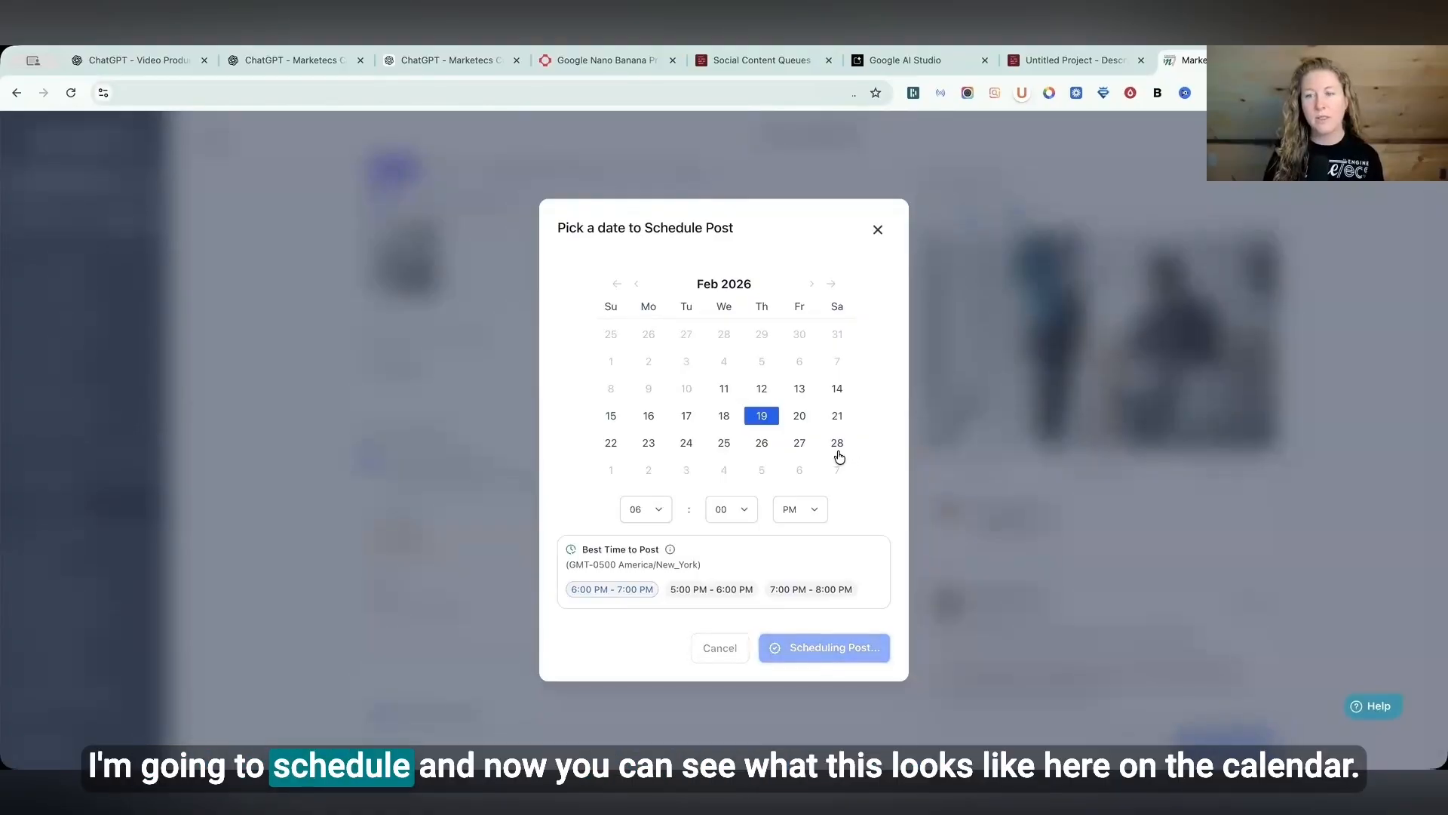
- Create a new category queue for the Questions category with future post queuing and new-content priority enabled
scroll(965, 580, "down", 1)
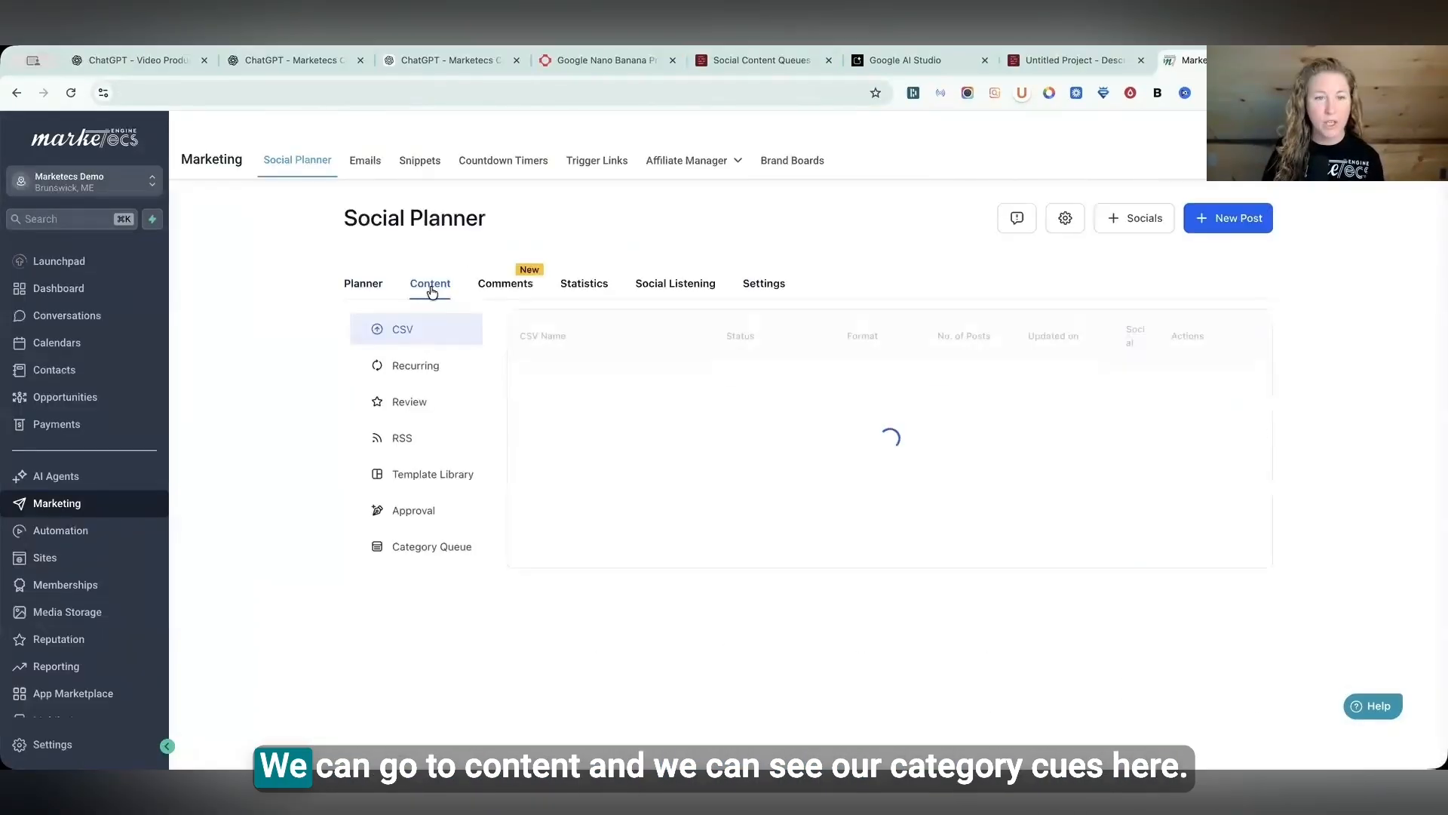
left_click(436, 549)
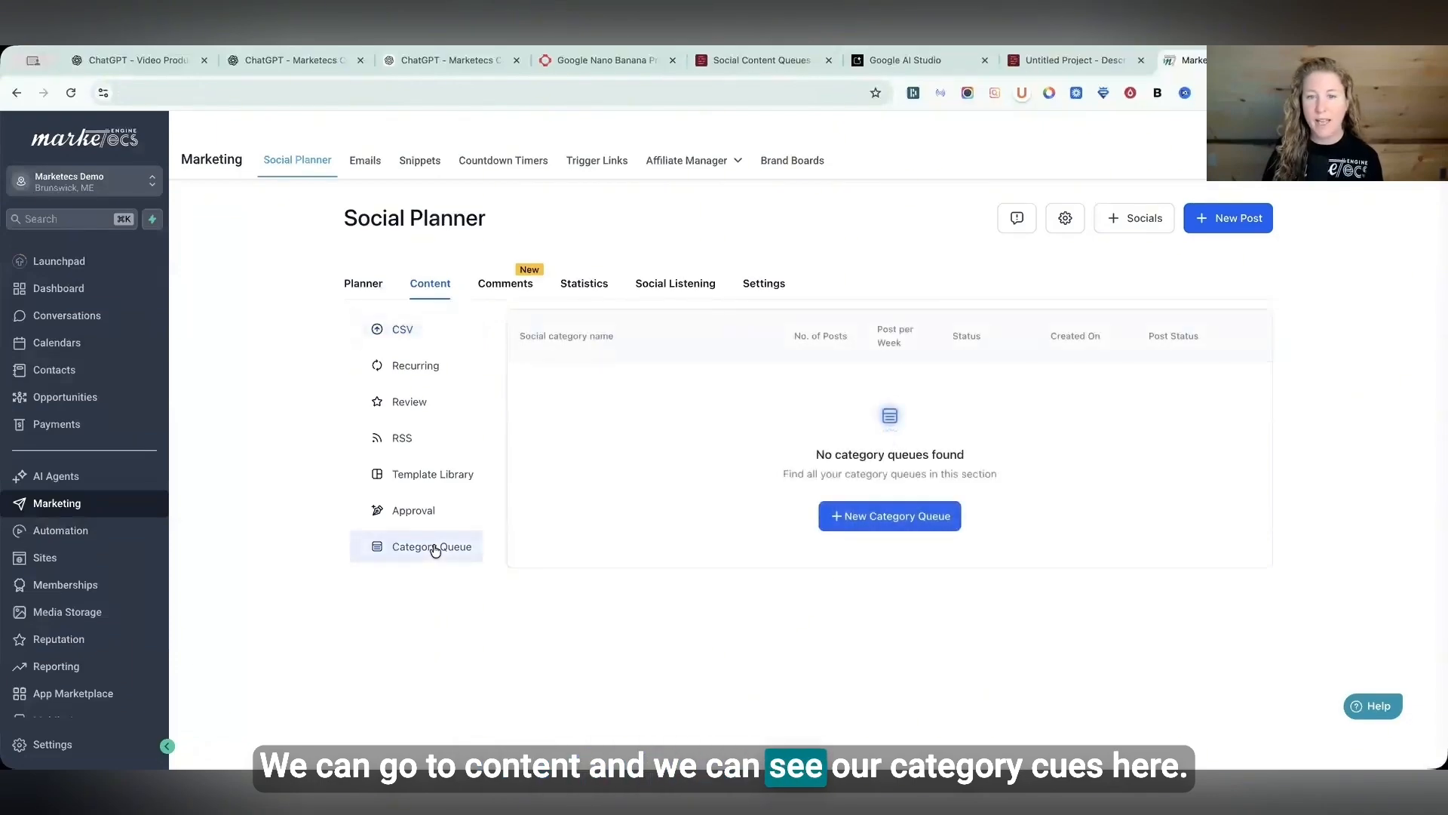
left_click(913, 520)
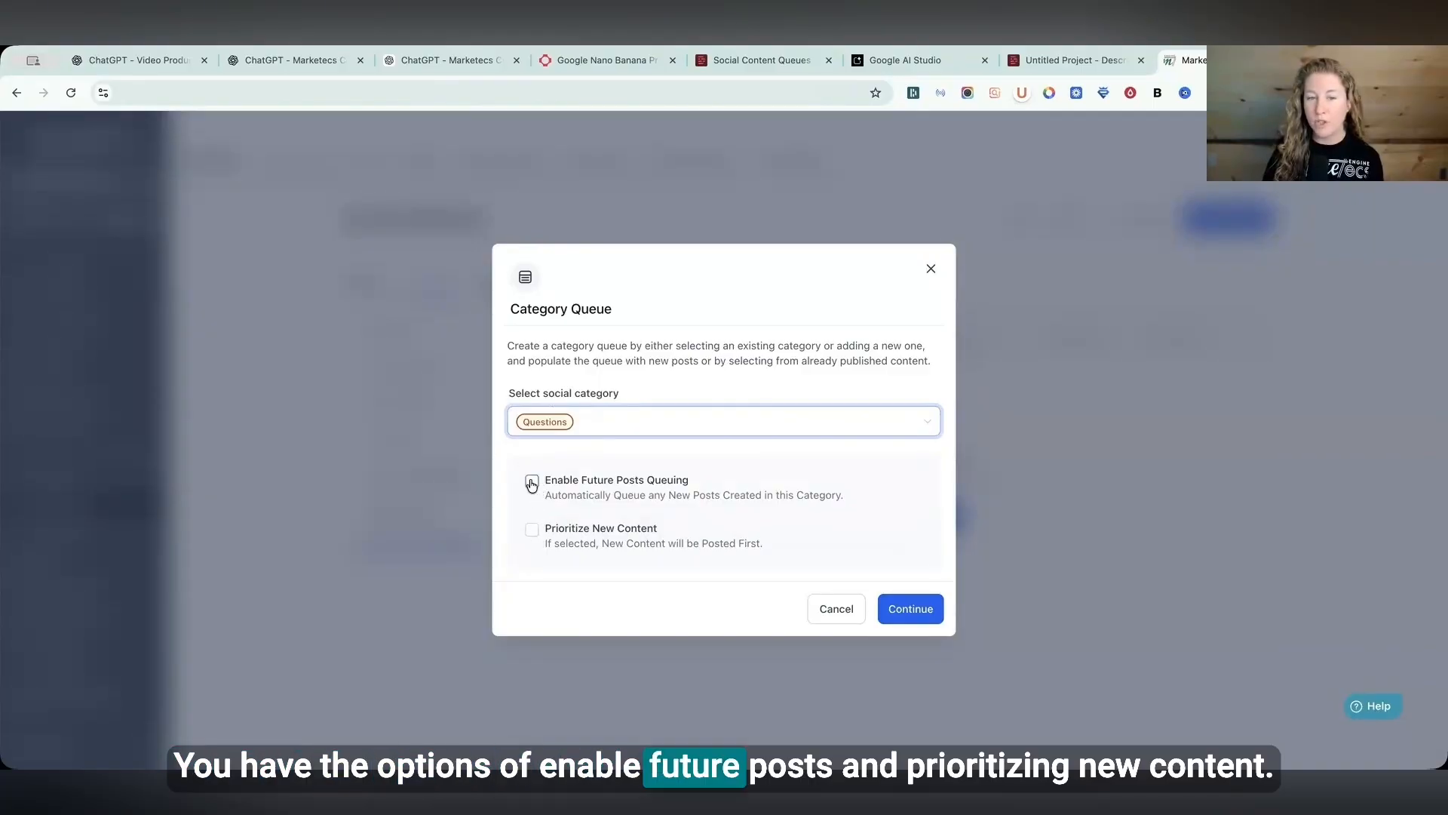
left_click(596, 521)
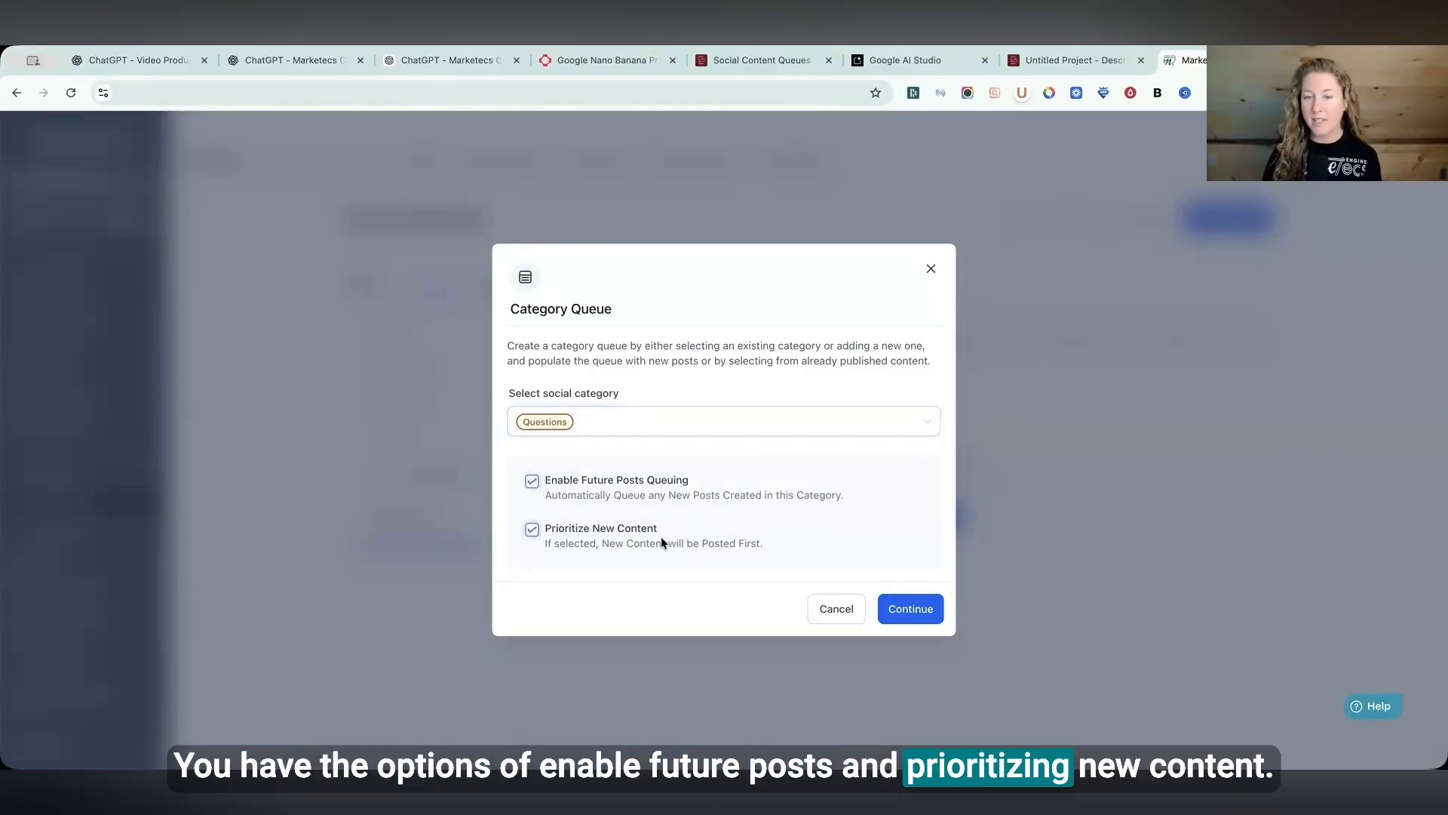
left_click(910, 613)
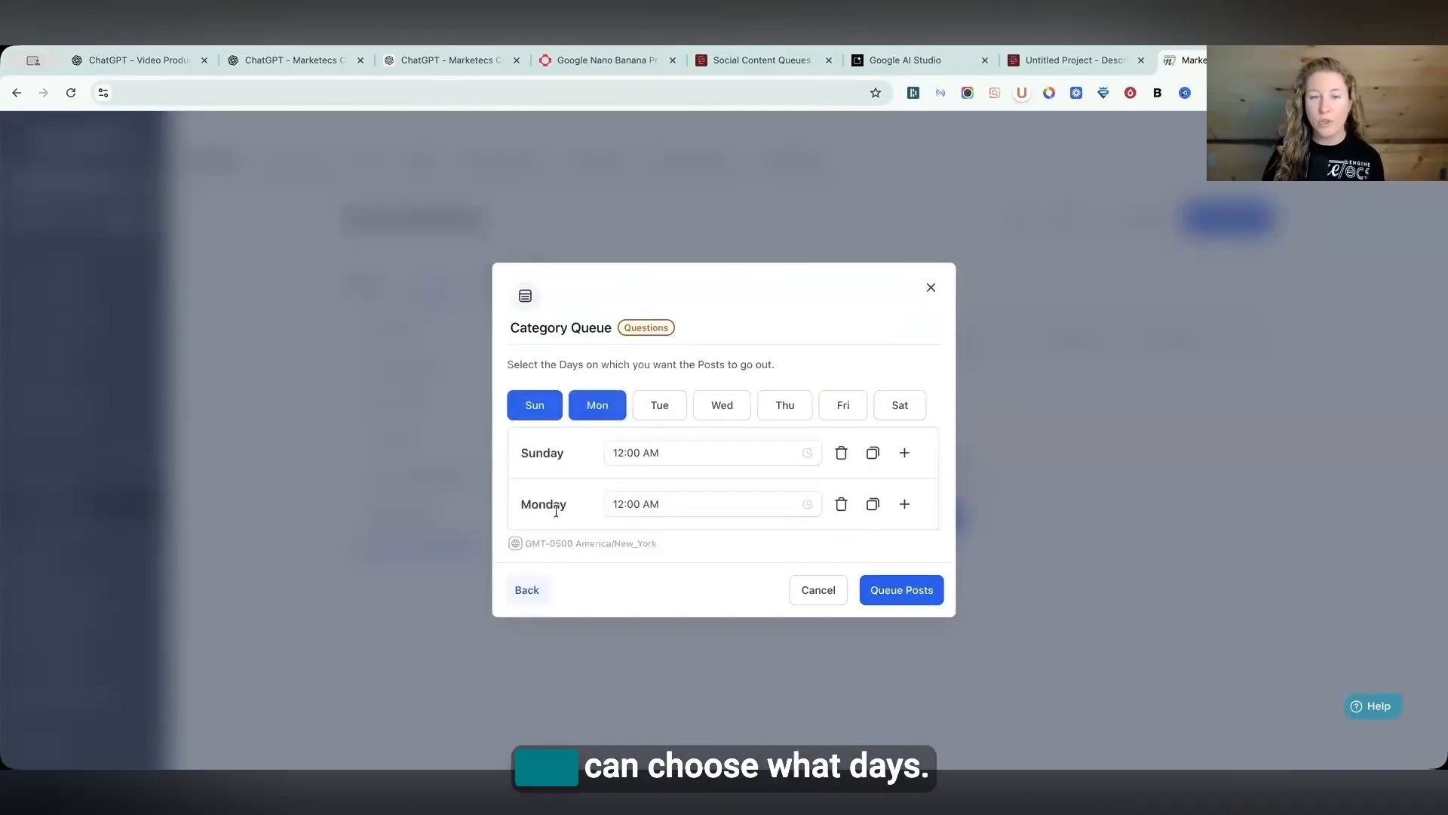
- Set the Questions queue to post only on Wednesdays at 5:00 AM and save the queued posts
left_click(661, 406)
left_click(722, 380)
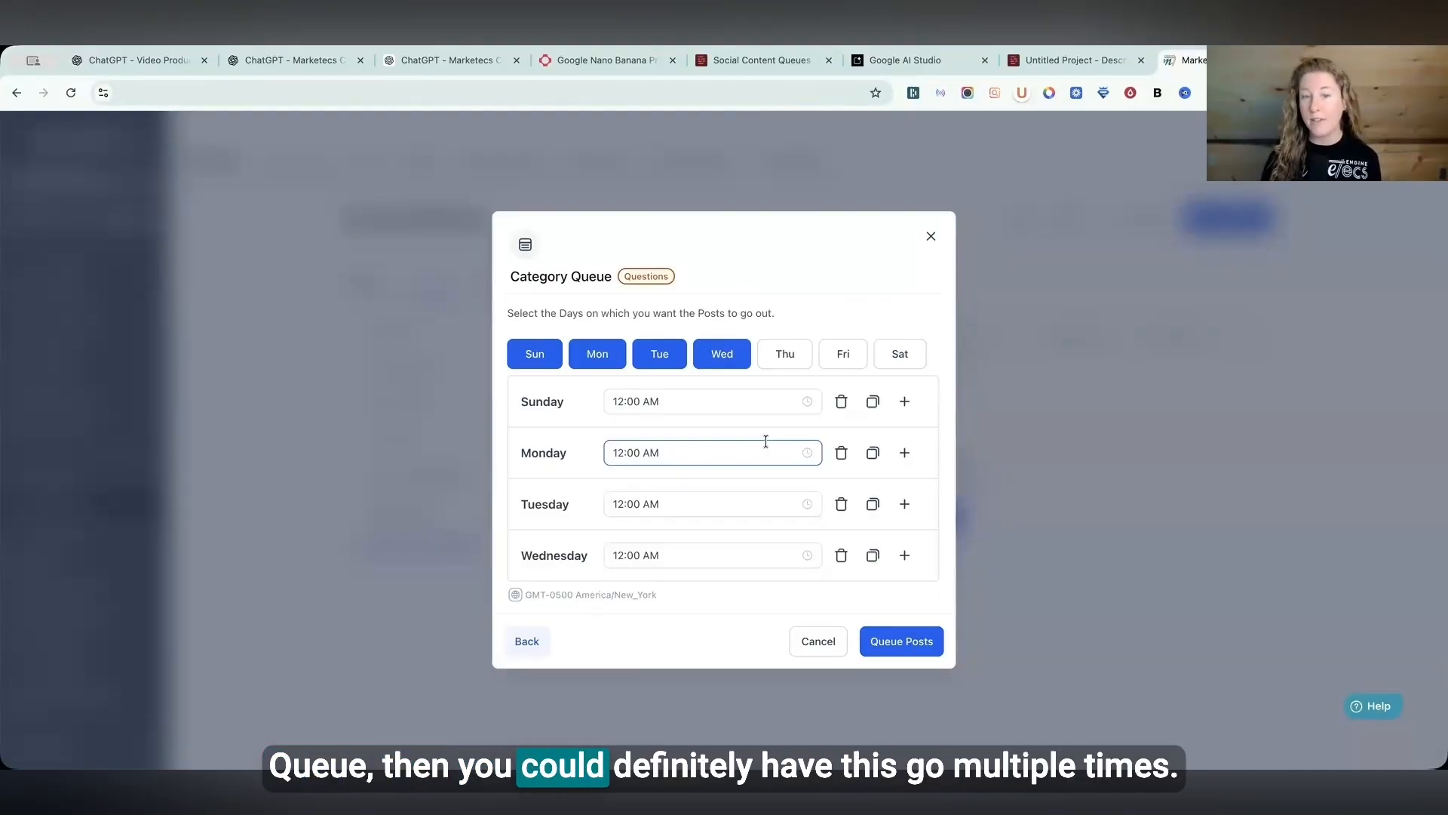
left_click(534, 354)
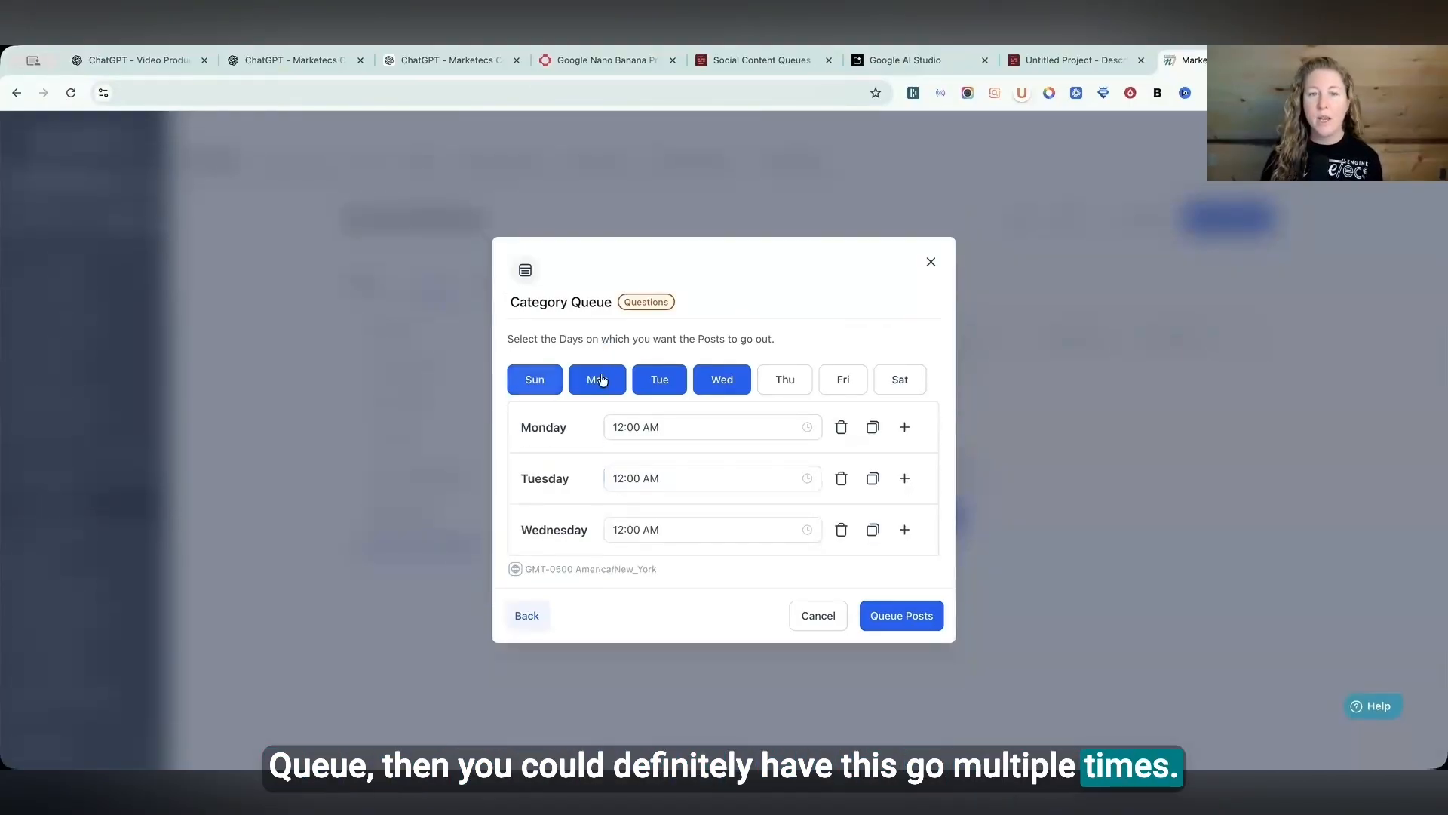
left_click(597, 380)
left_click(653, 405)
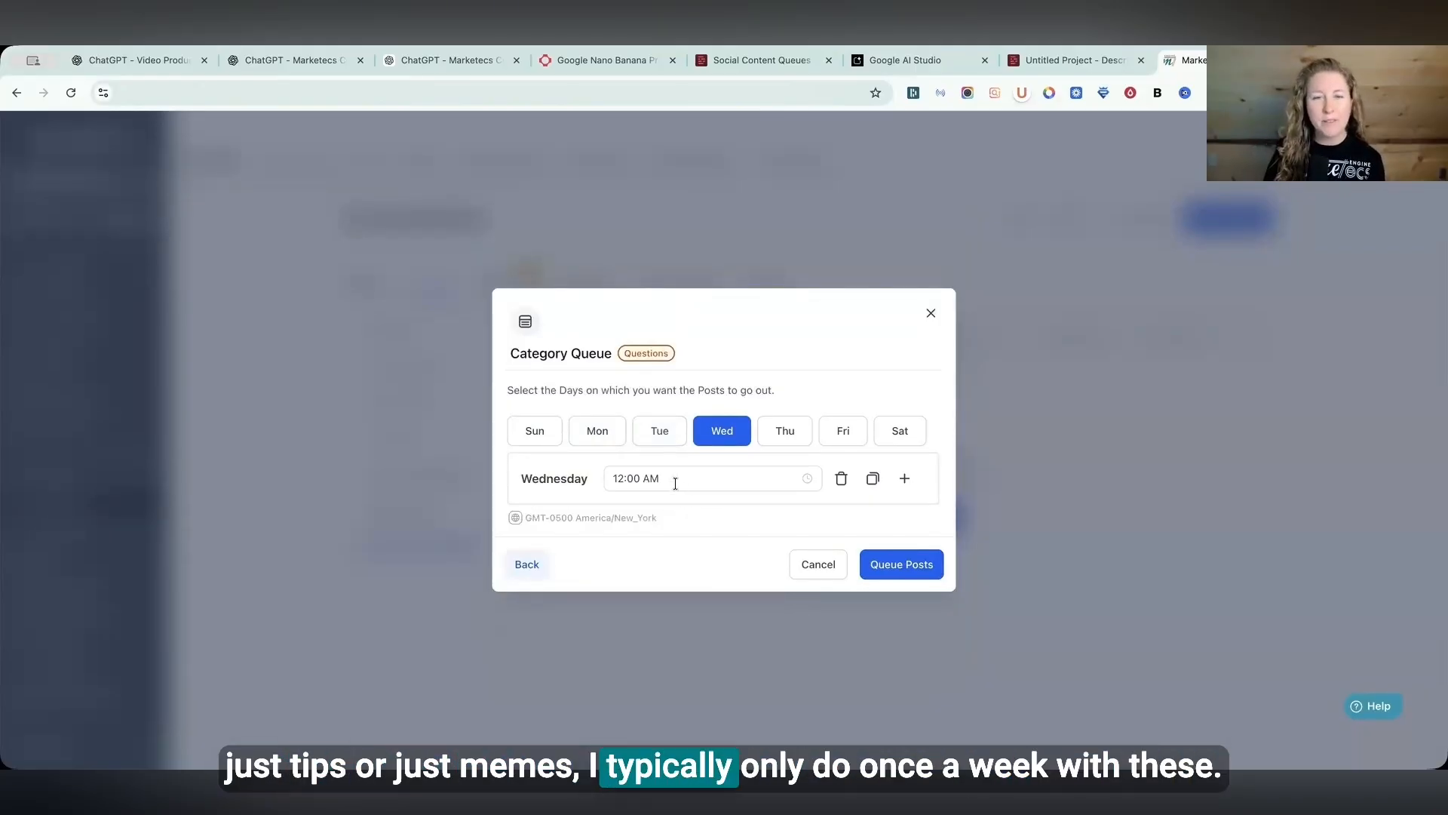
left_click(677, 483)
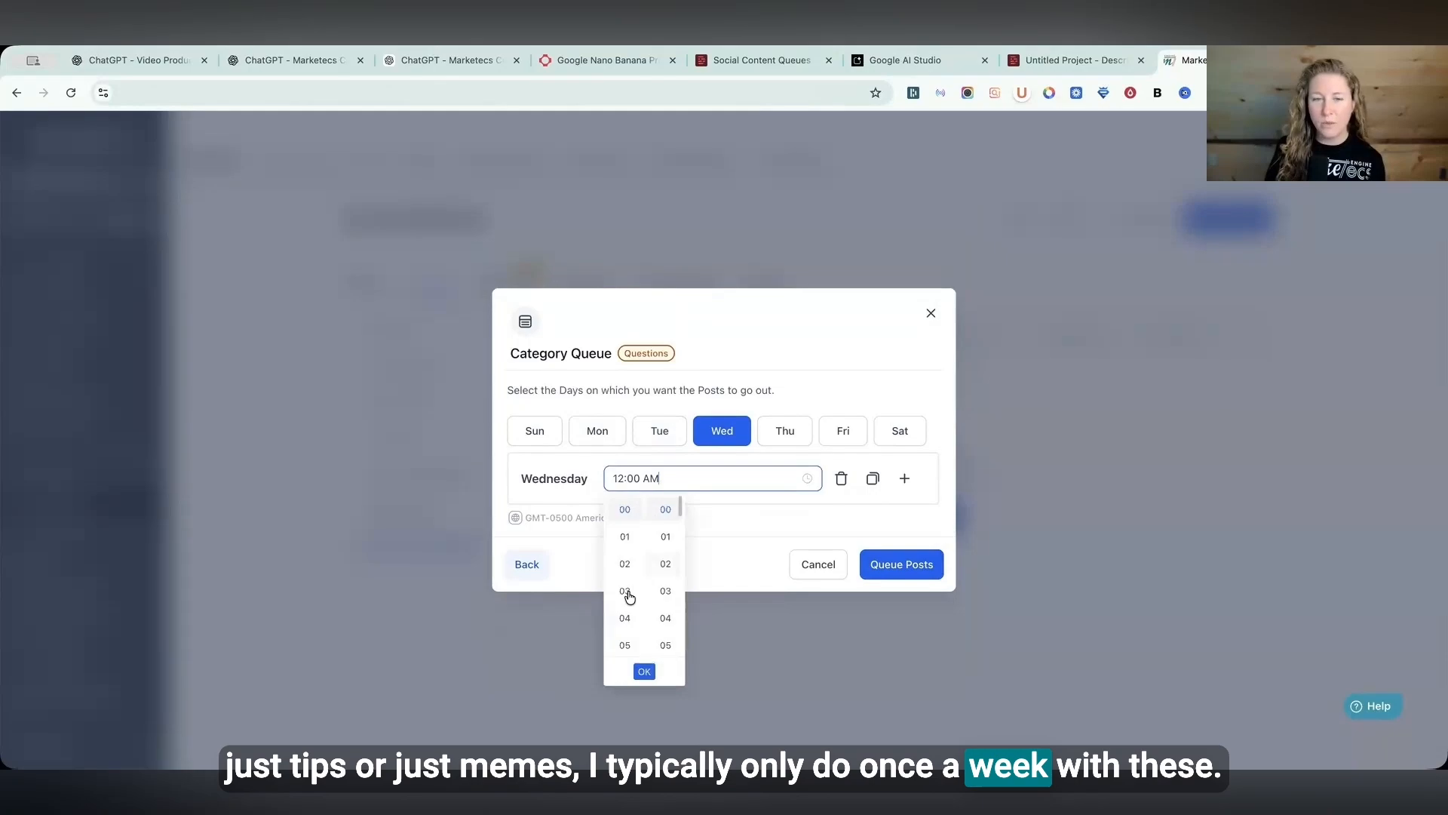
left_click(625, 645)
left_click(644, 672)
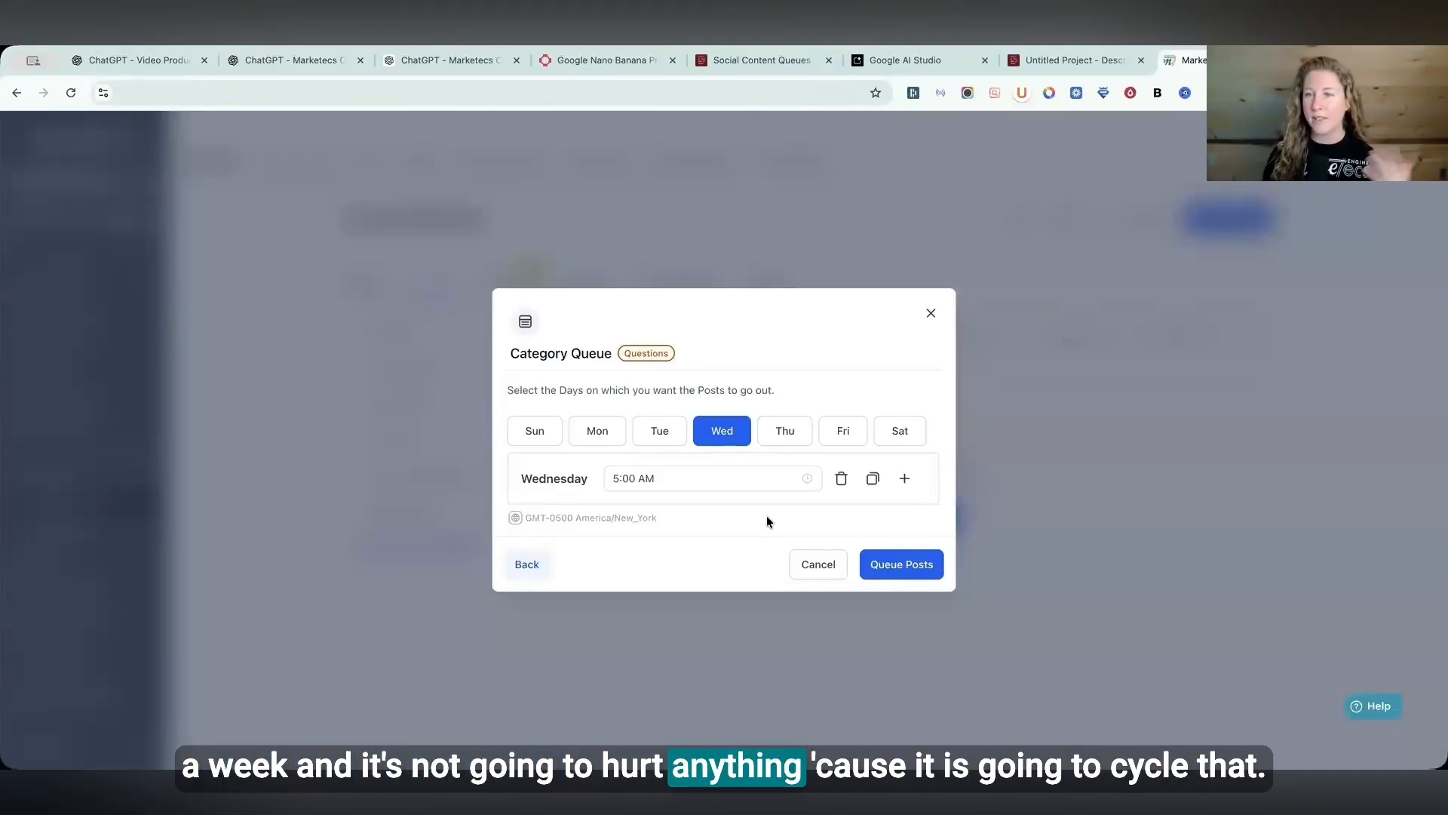
left_click(916, 567)
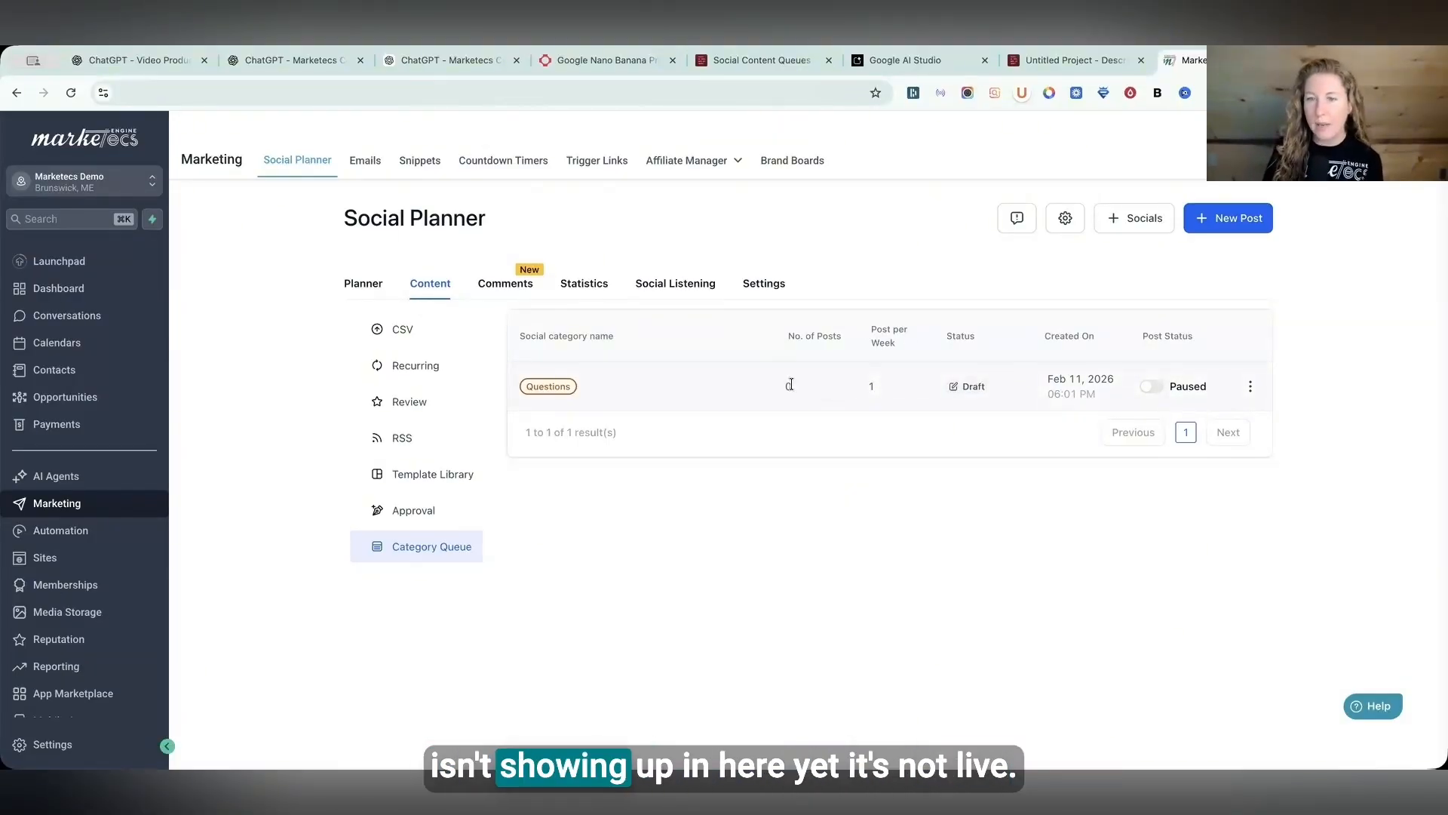
- Open the Questions queue's calendar, then go back to the queue list discarding unsaved changes
left_click(1250, 387)
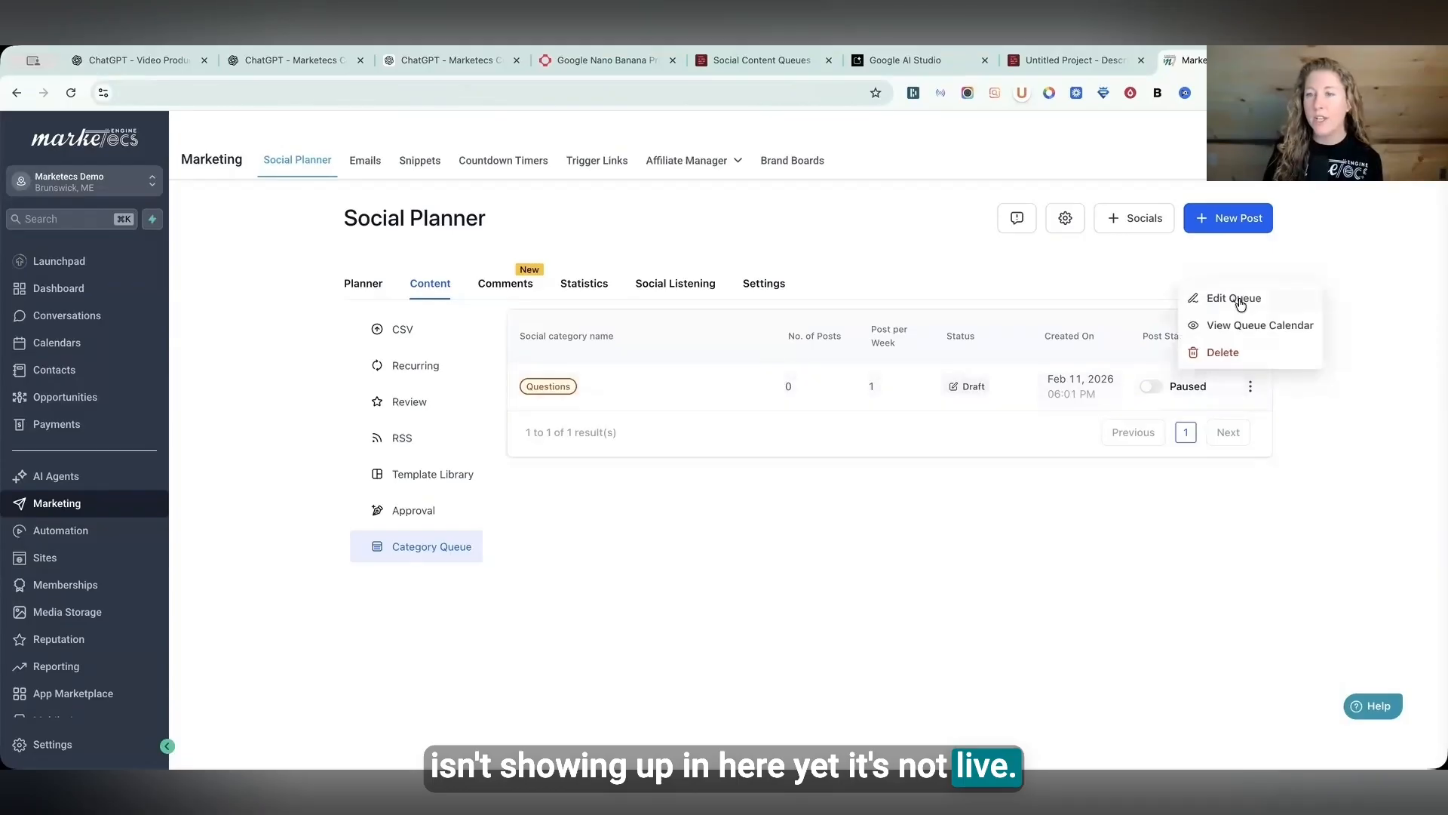
left_click(1145, 390)
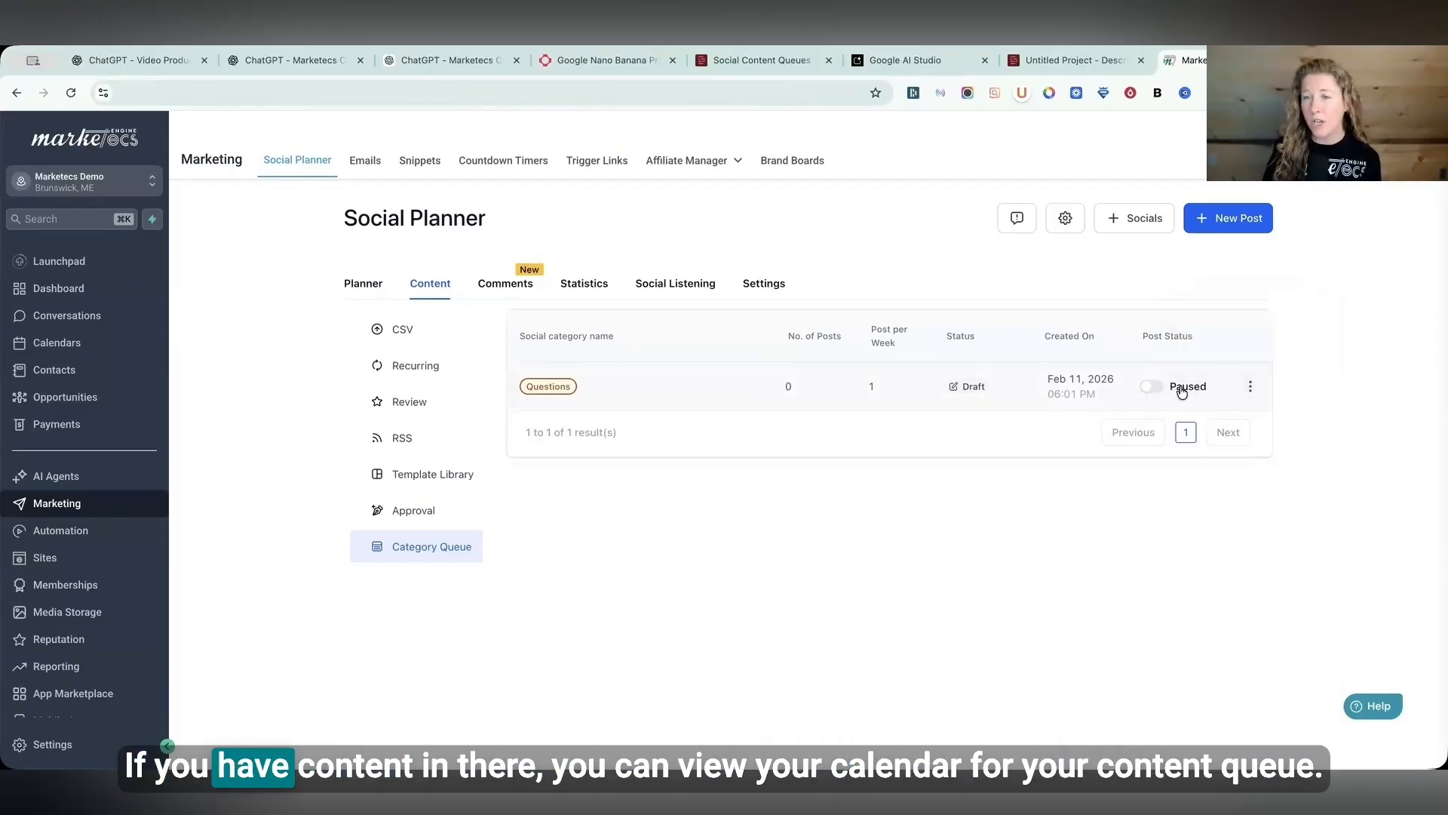
left_click(1250, 385)
left_click(1238, 326)
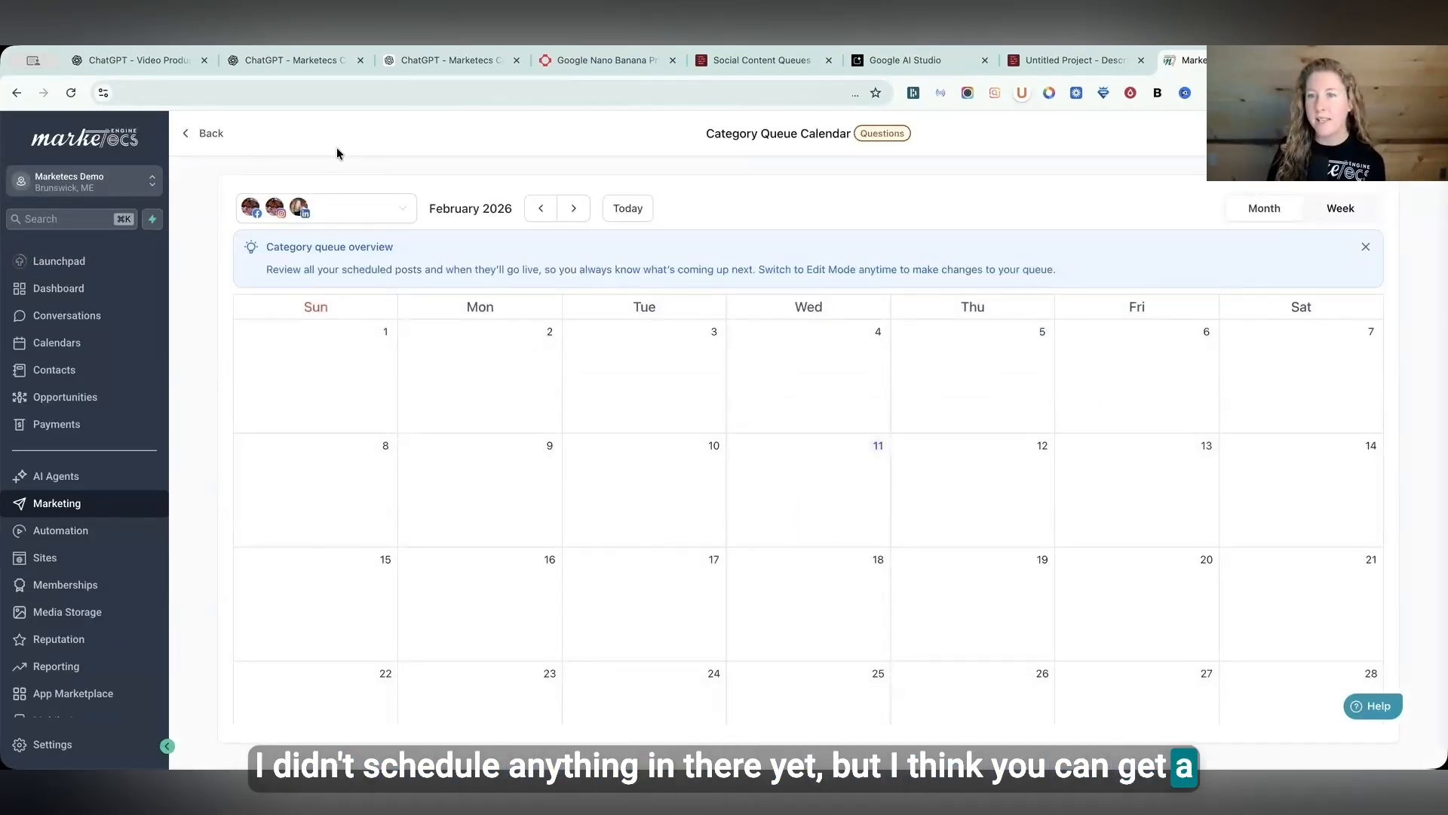
left_click(207, 134)
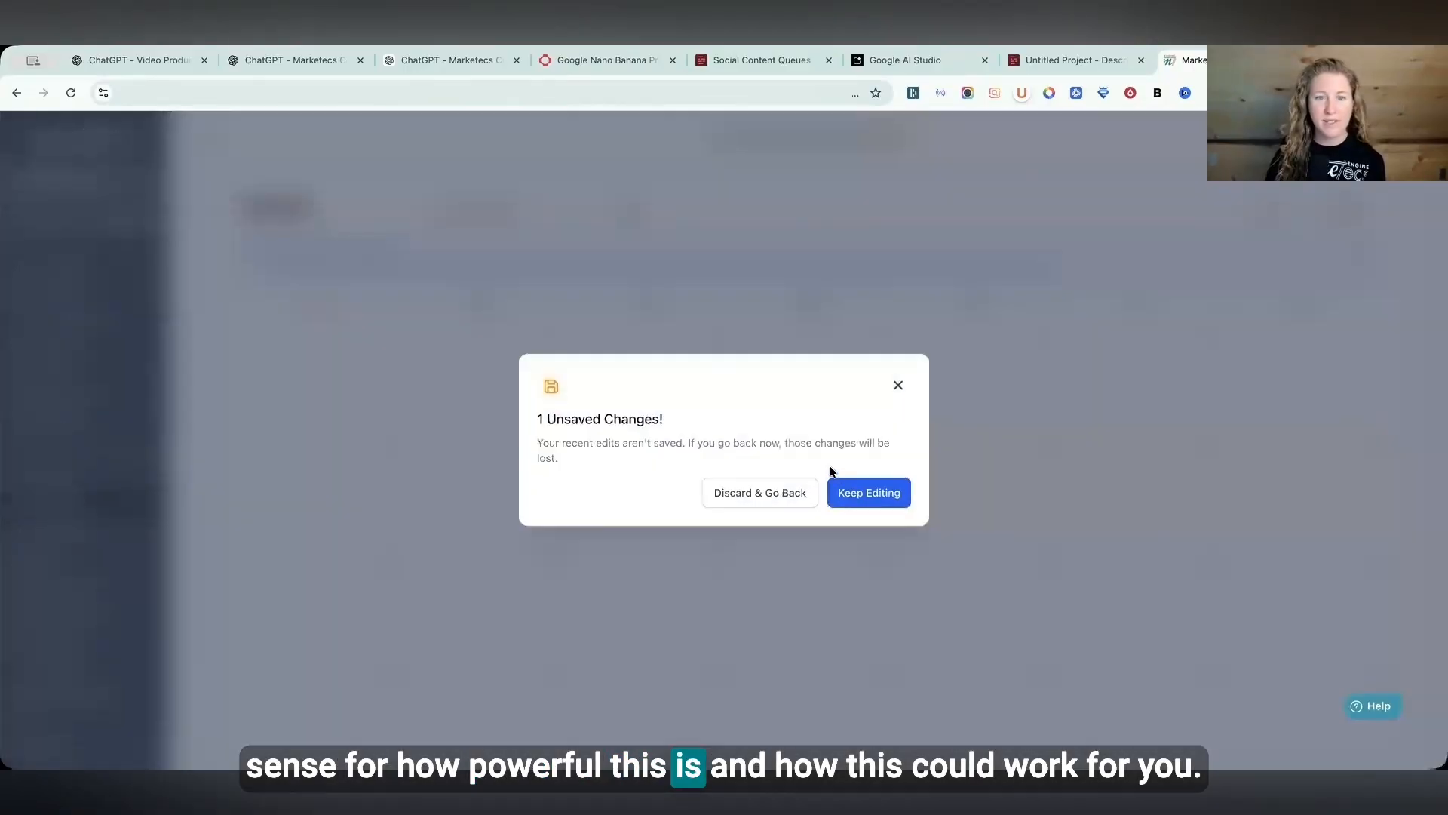
left_click(760, 492)
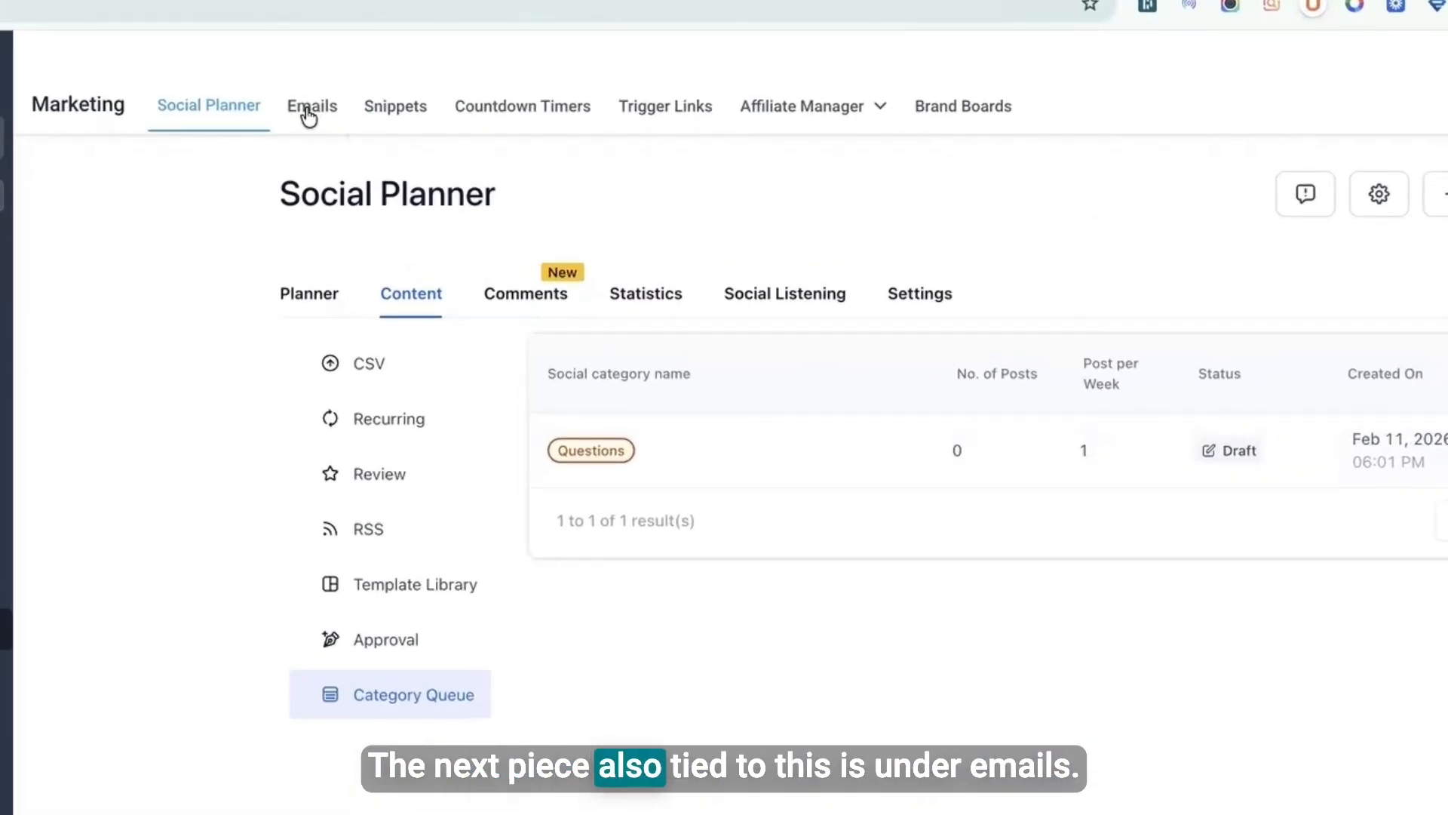
- Open the New Template draft from the email marketing campaigns list
left_click(364, 165)
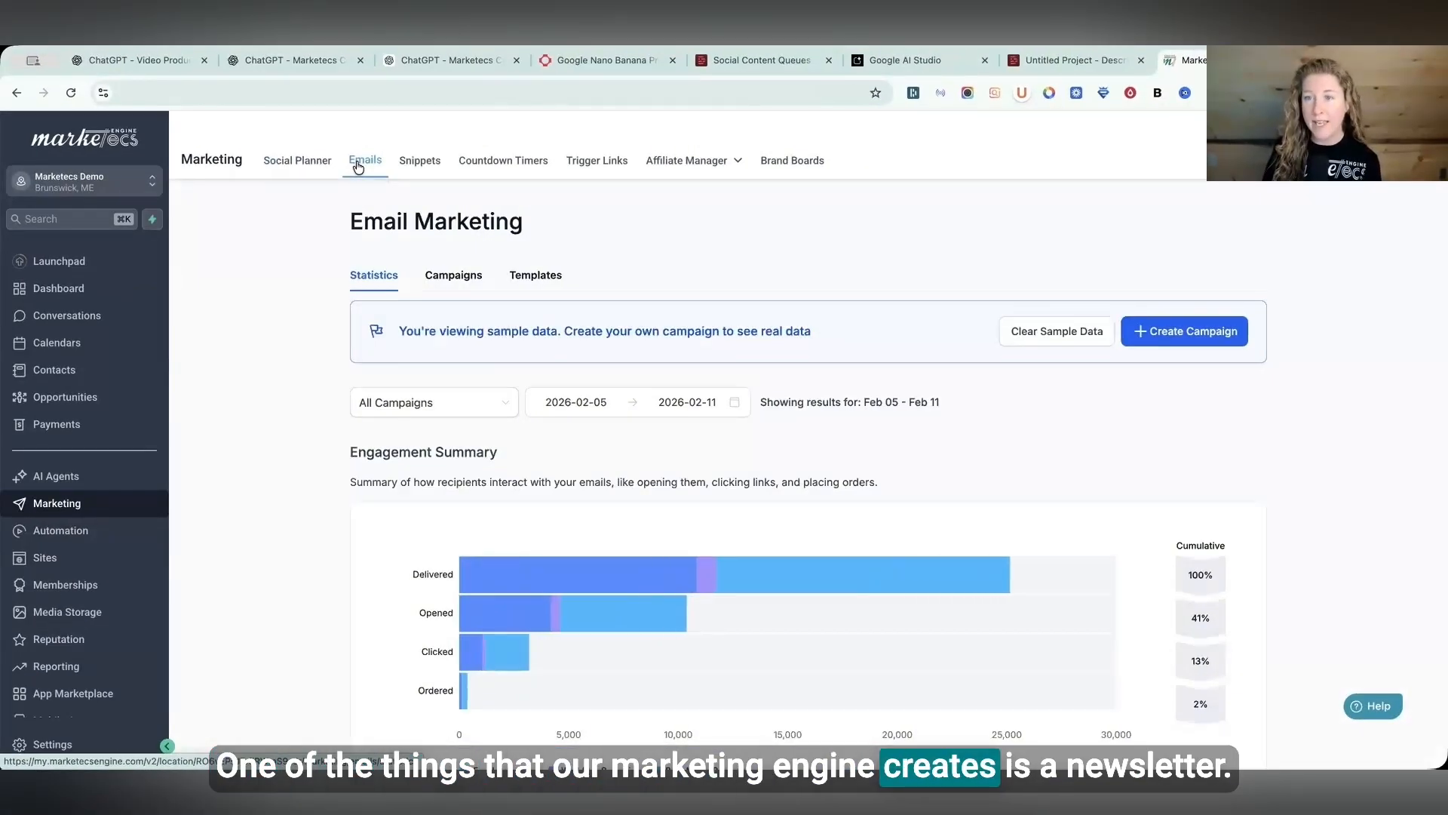
left_click(452, 276)
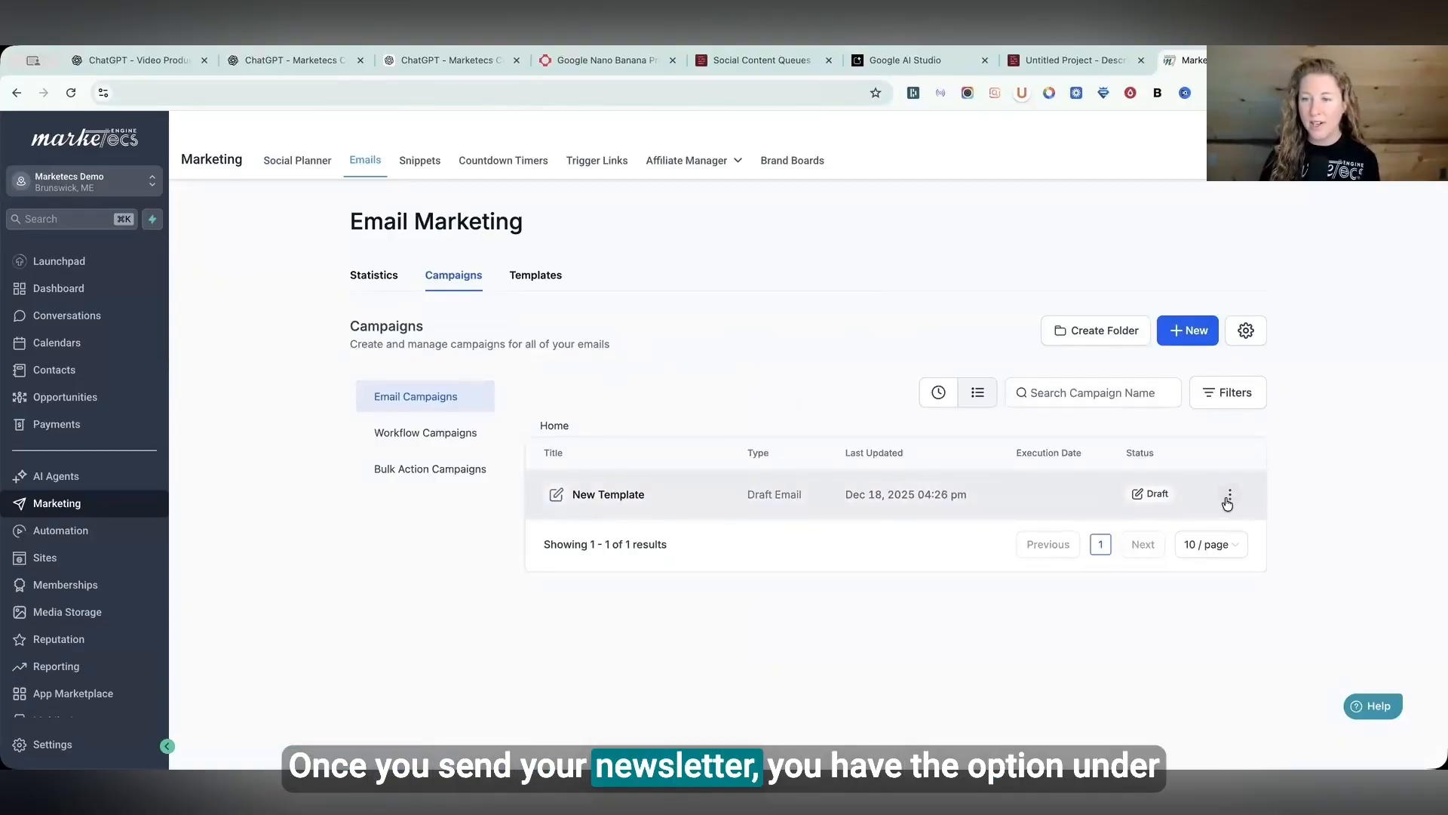
left_click(1230, 495)
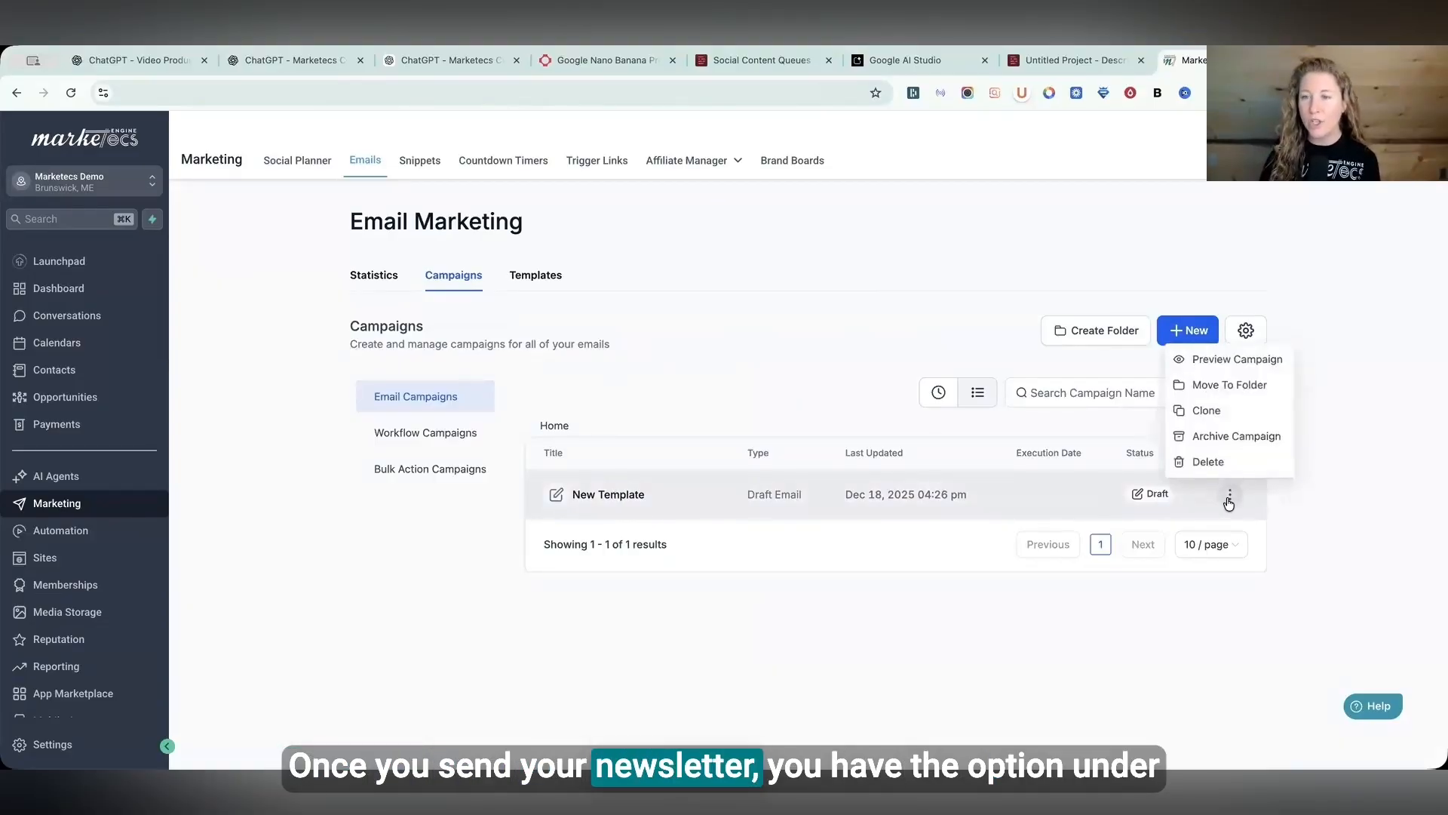
left_click(617, 494)
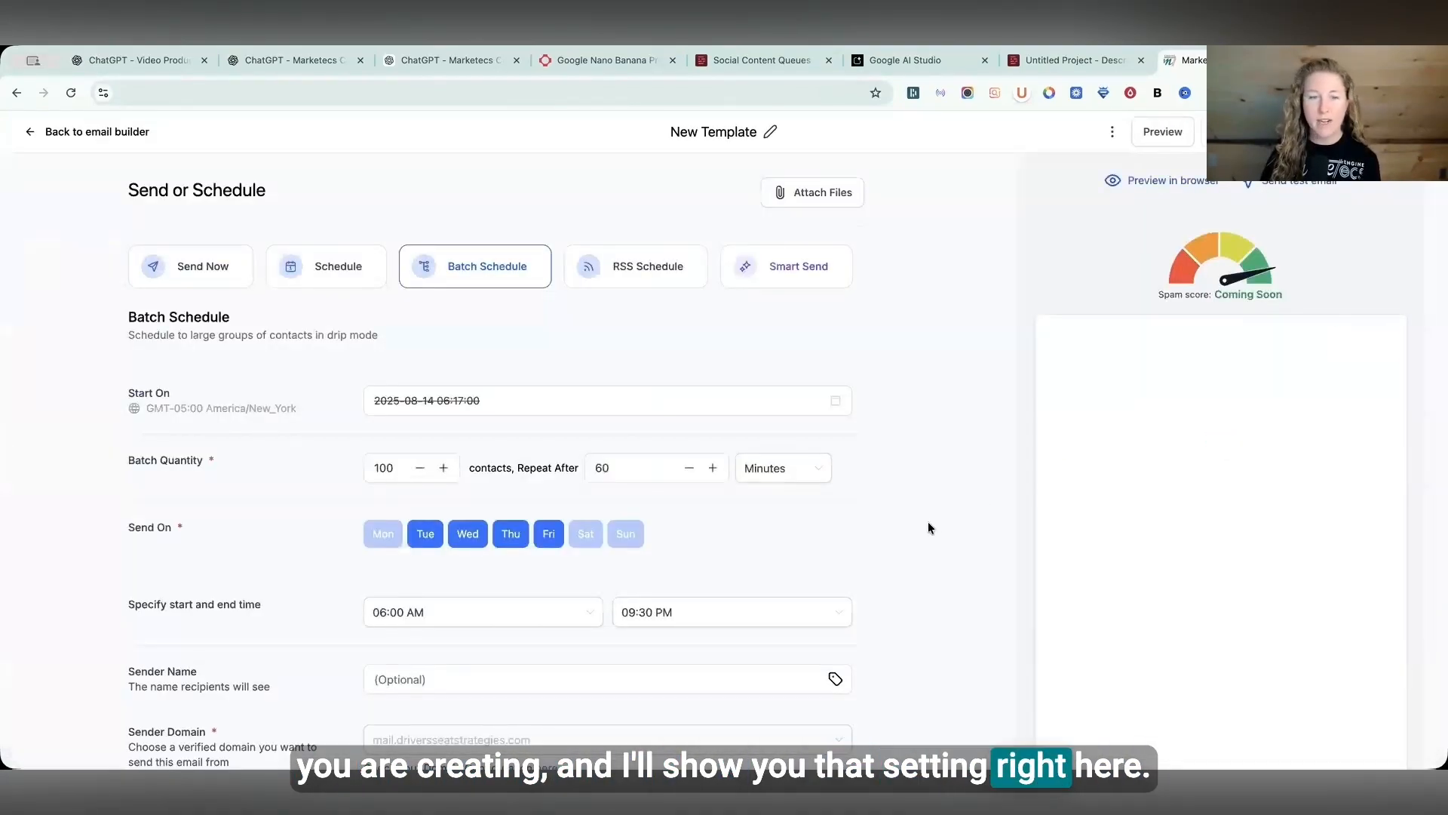
- Examine the campaign's resend-to-unopened settings, then return to the email builder
scroll(927, 527, "down", 4)
scroll(926, 527, "down", 3)
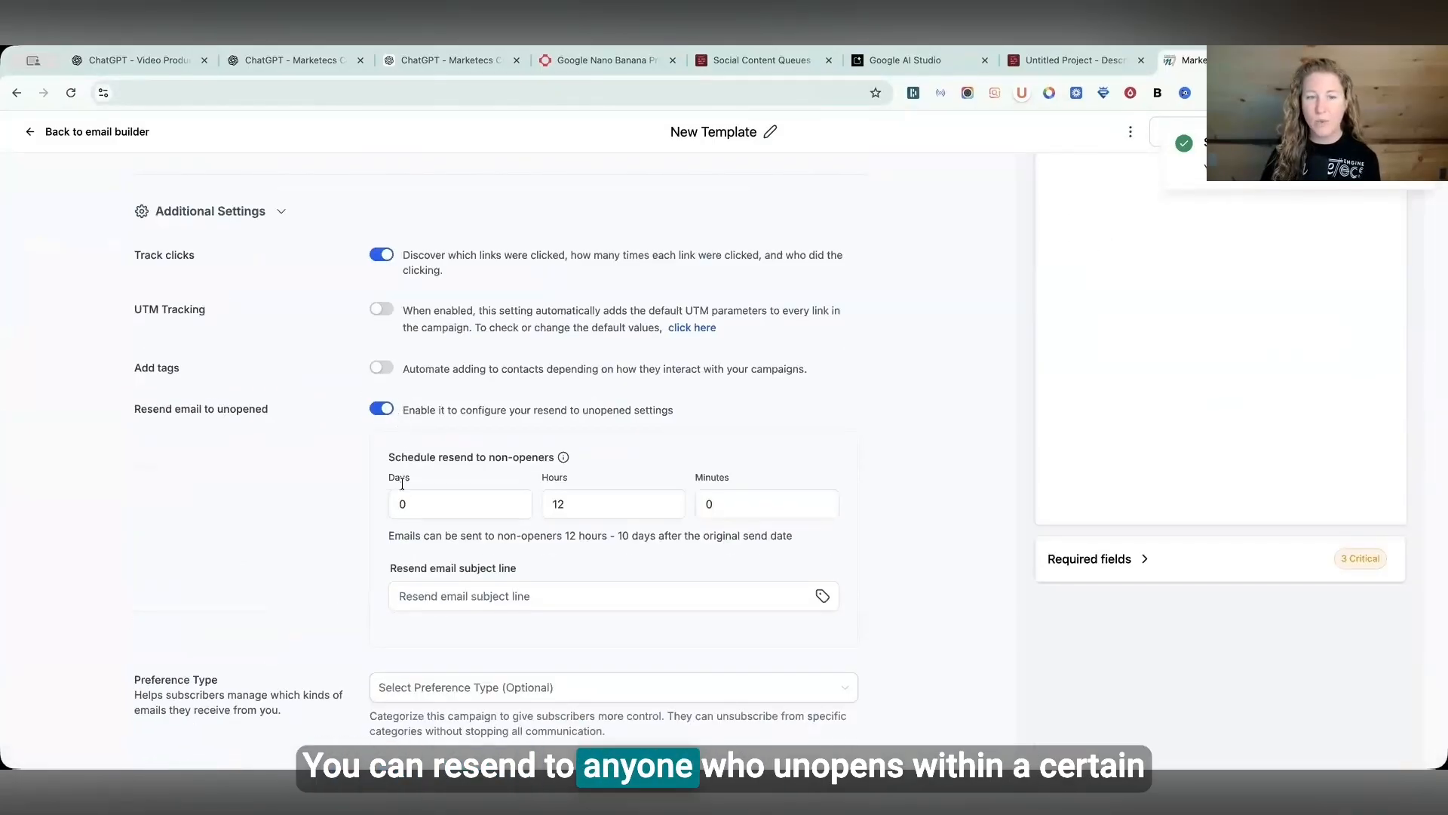
left_click(442, 506)
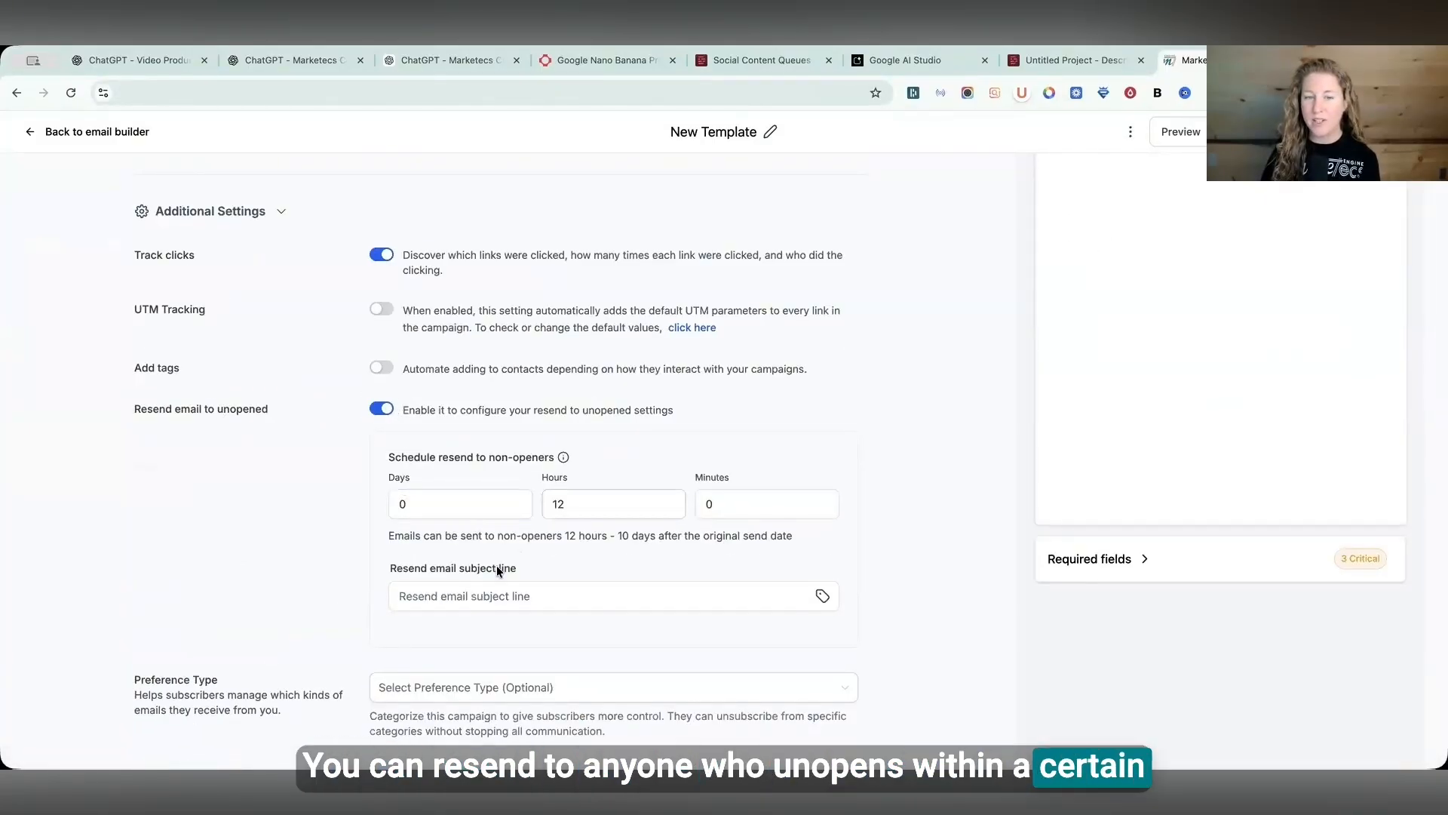
left_click(537, 595)
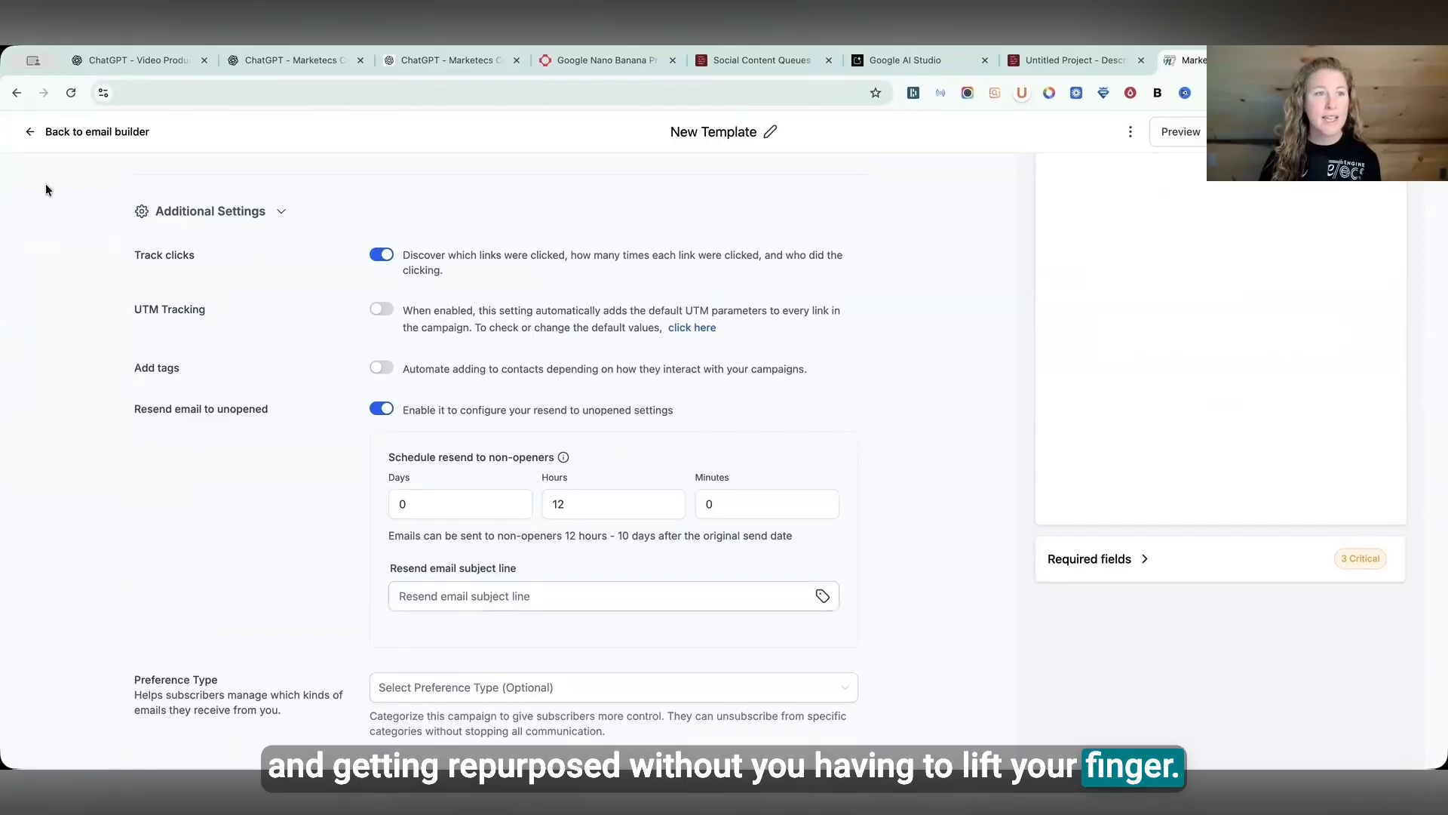
left_click(98, 137)
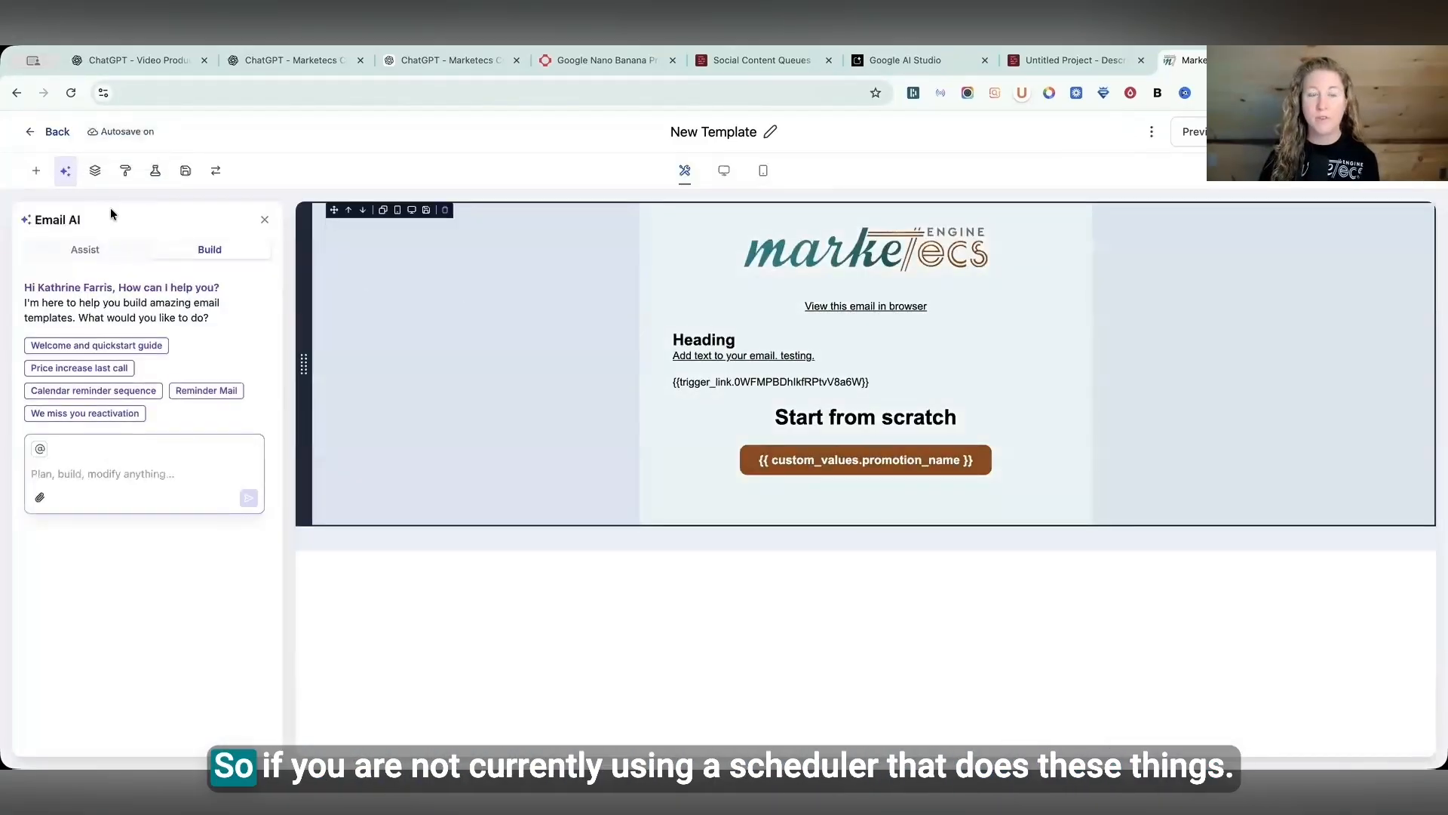